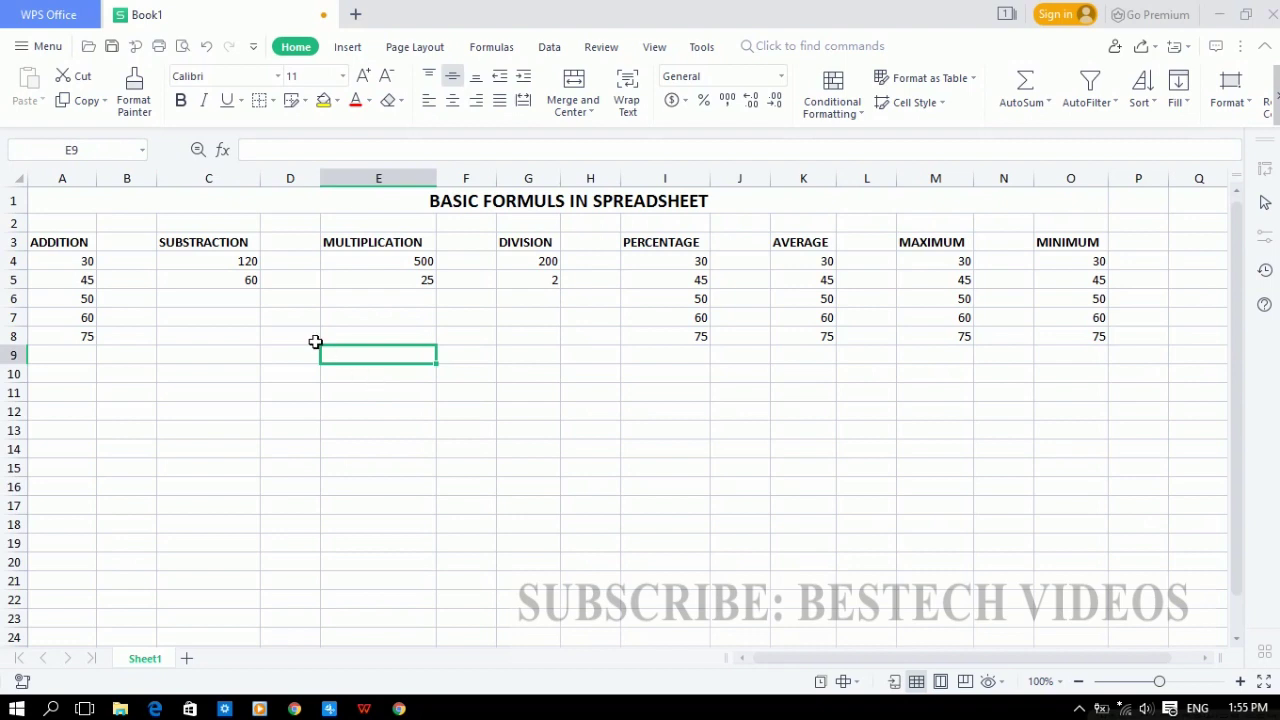
Step: Go over the column headings from ADDITION through MINIMUM
click(87, 246)
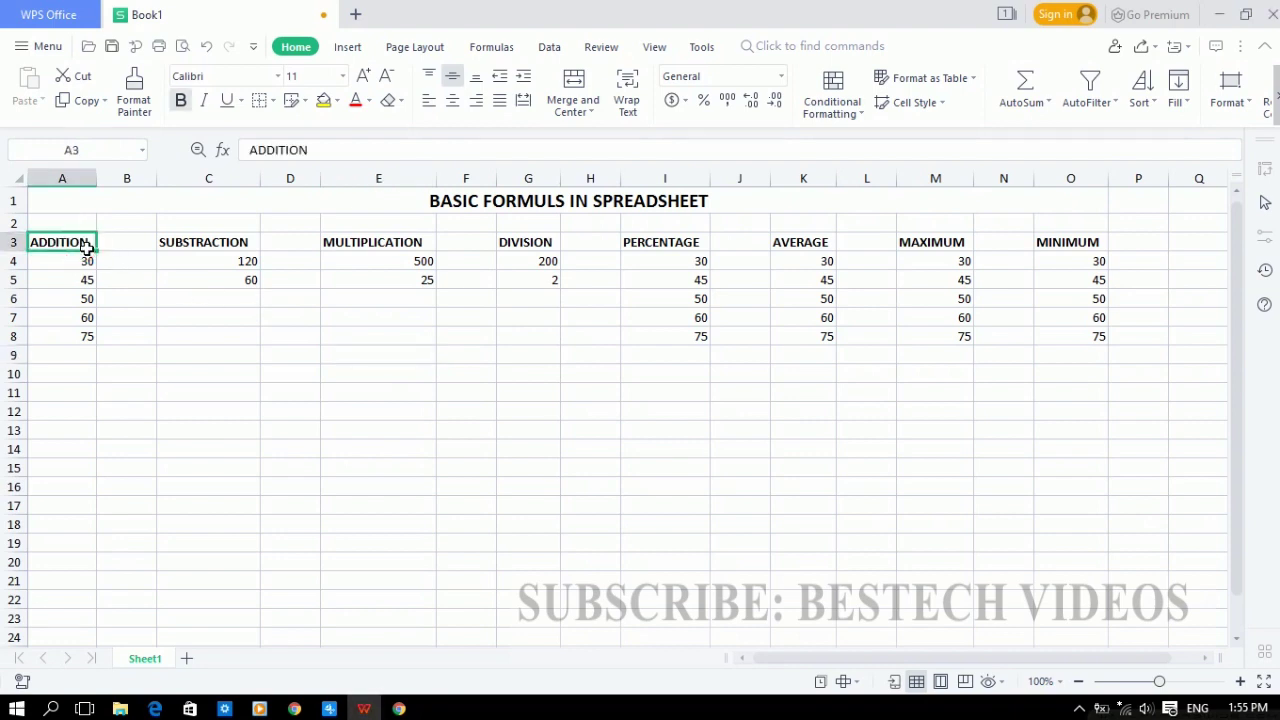
click(196, 247)
click(354, 253)
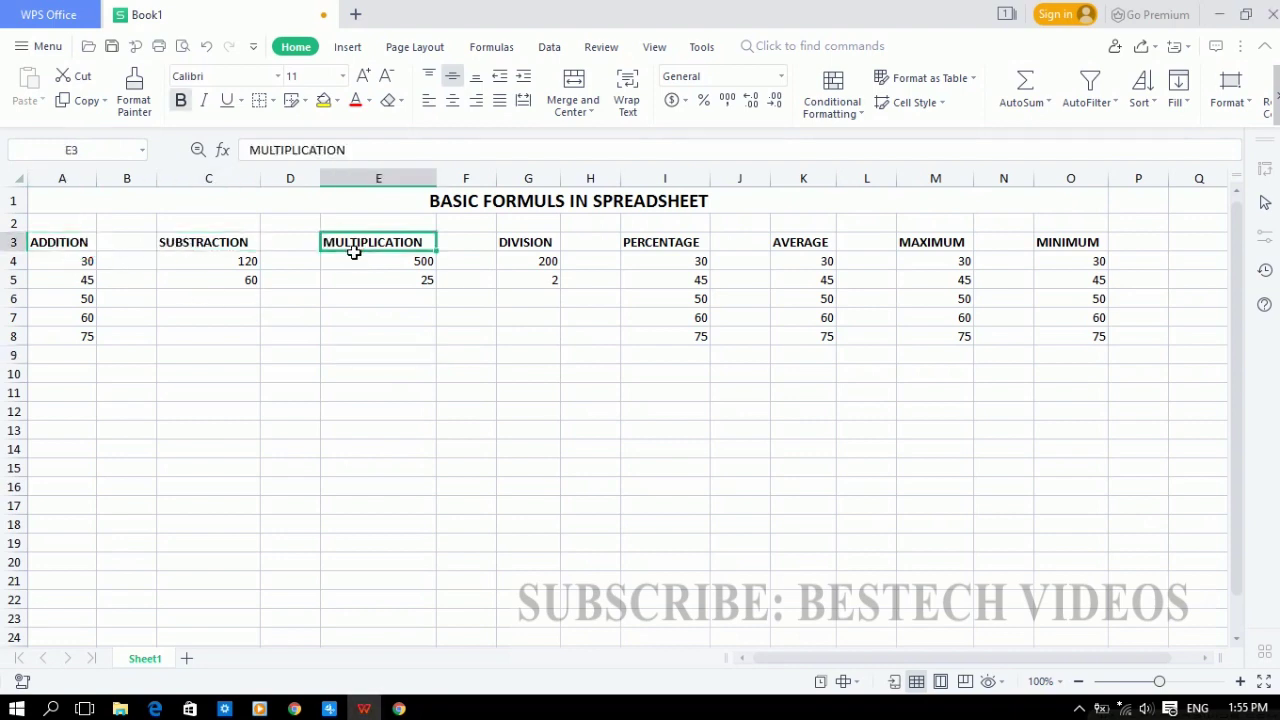
click(520, 255)
click(675, 248)
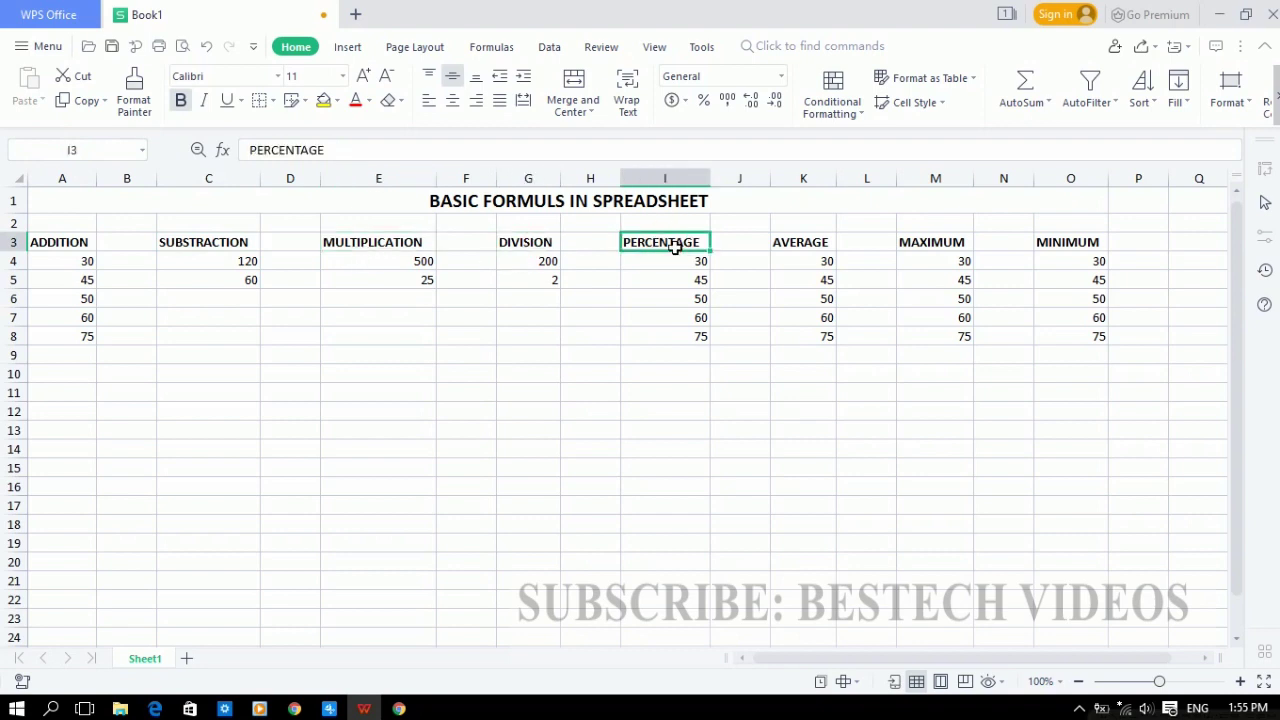
click(788, 250)
click(926, 250)
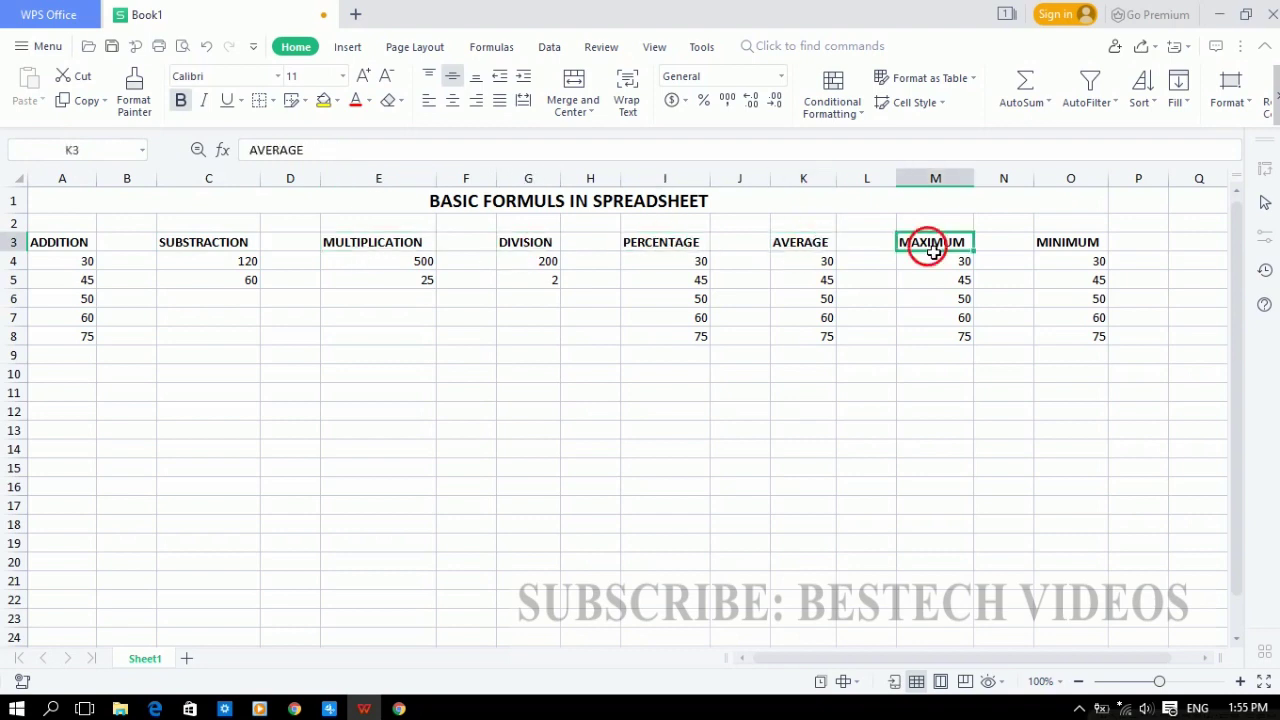
click(1068, 250)
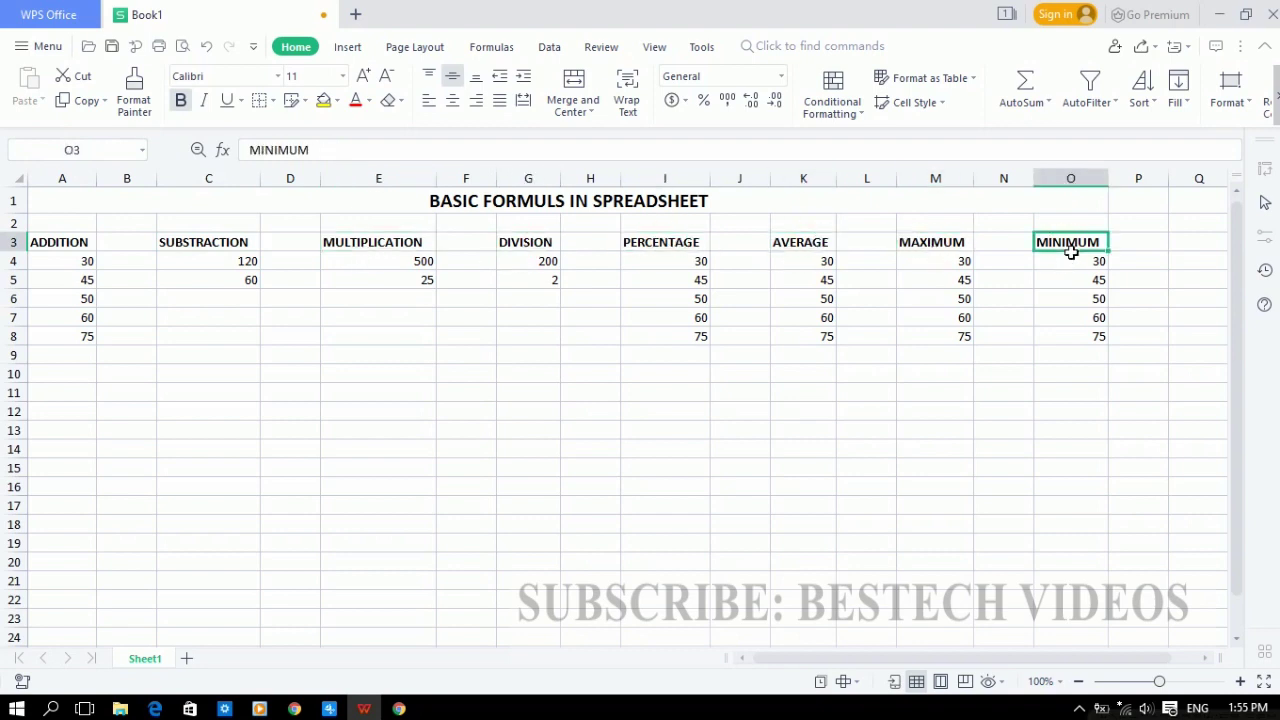
Step: Enter =SUM(A4:A8) in A9 to total the addition numbers
click(89, 357)
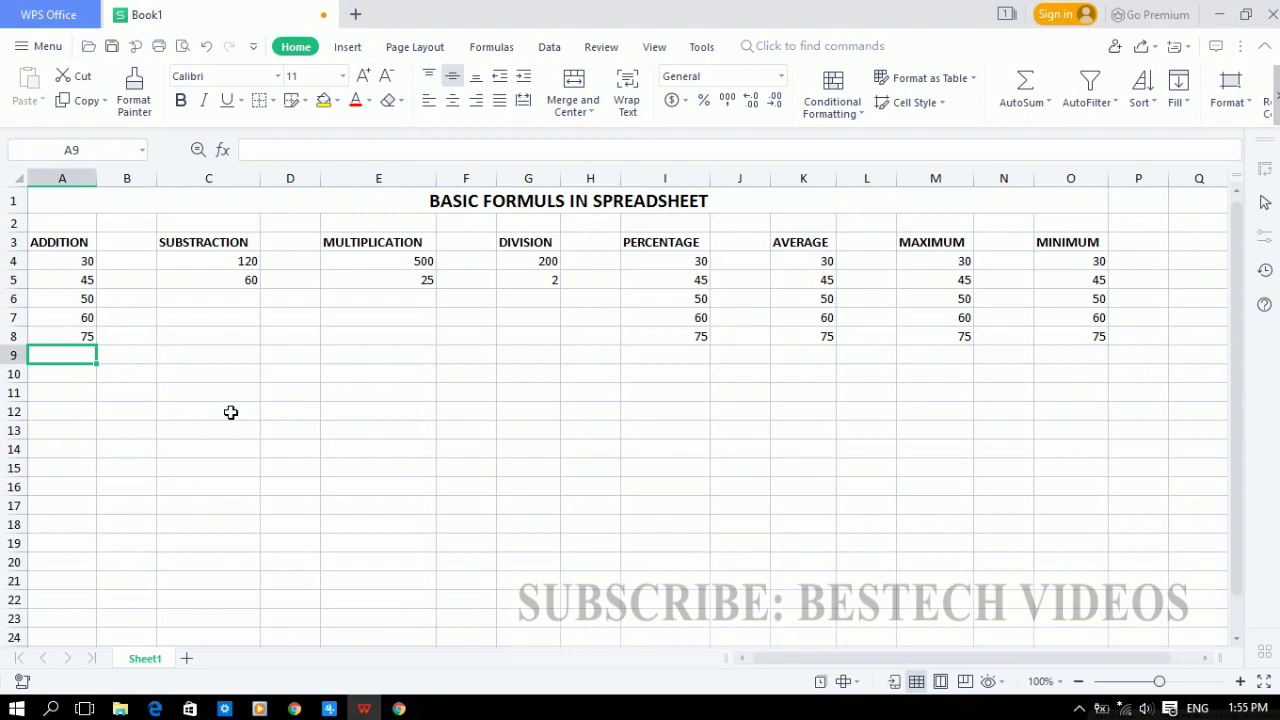
text(=)
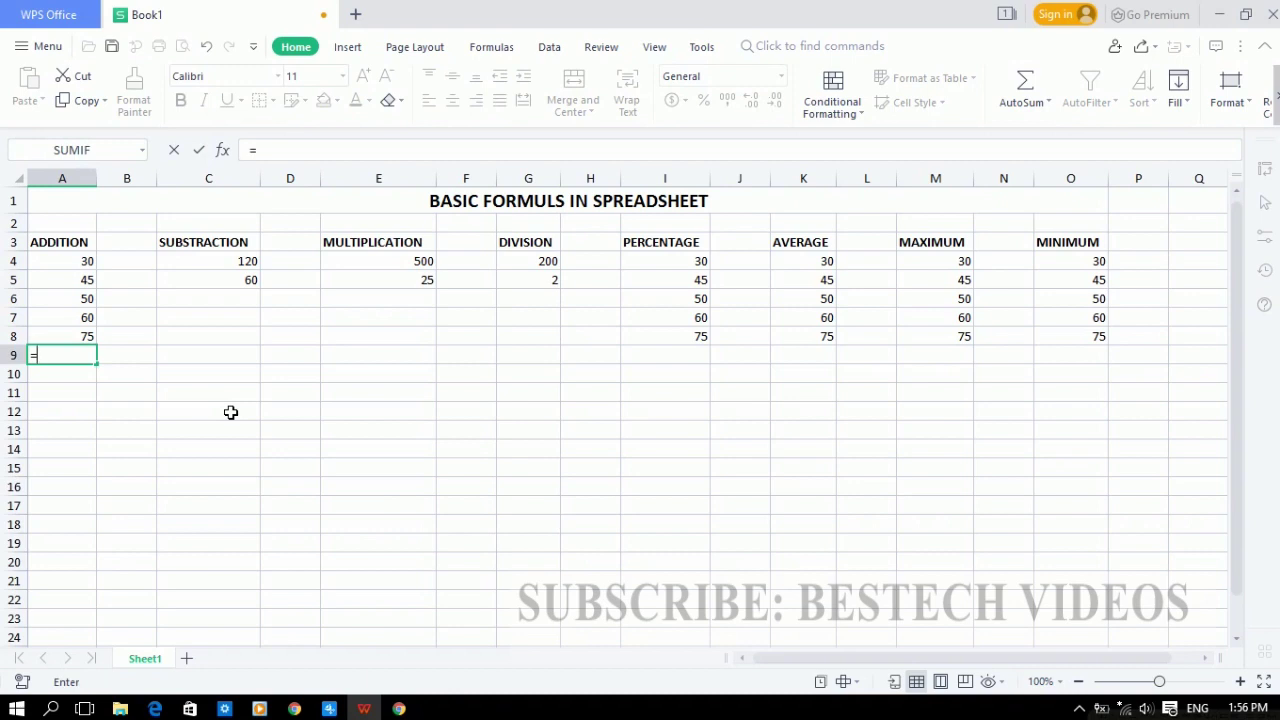
text(SUM)
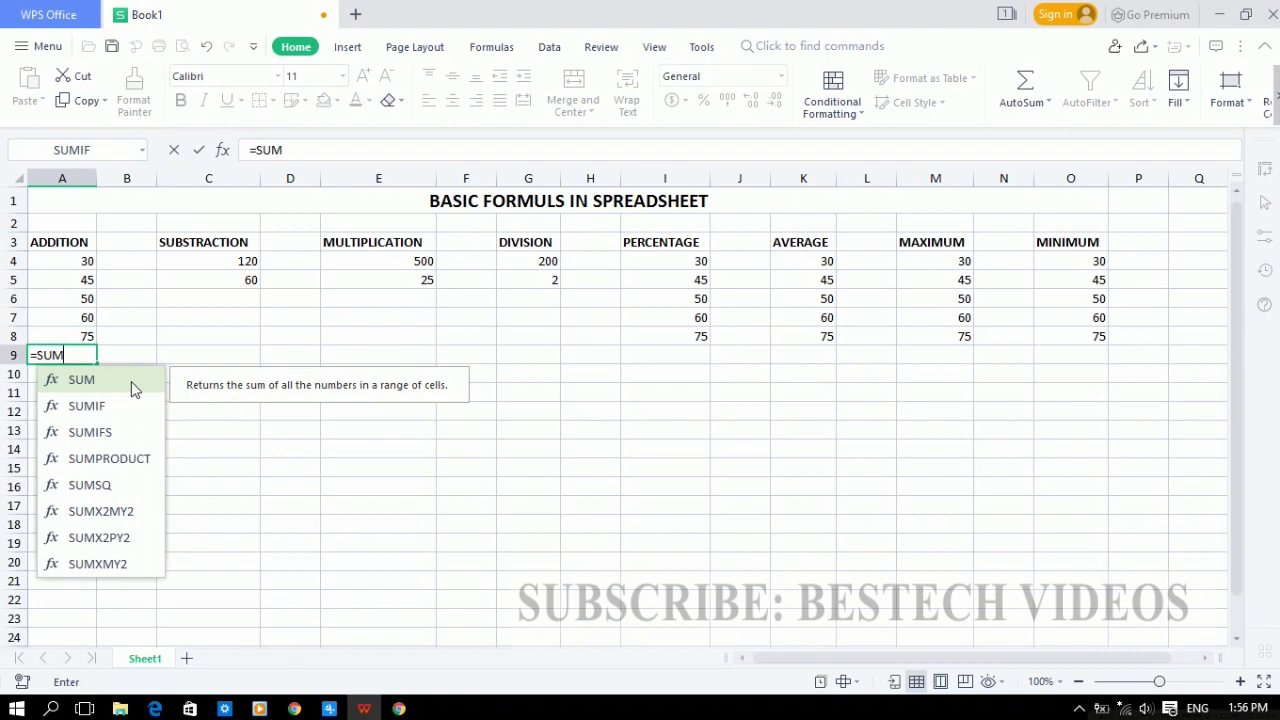
key(F2)
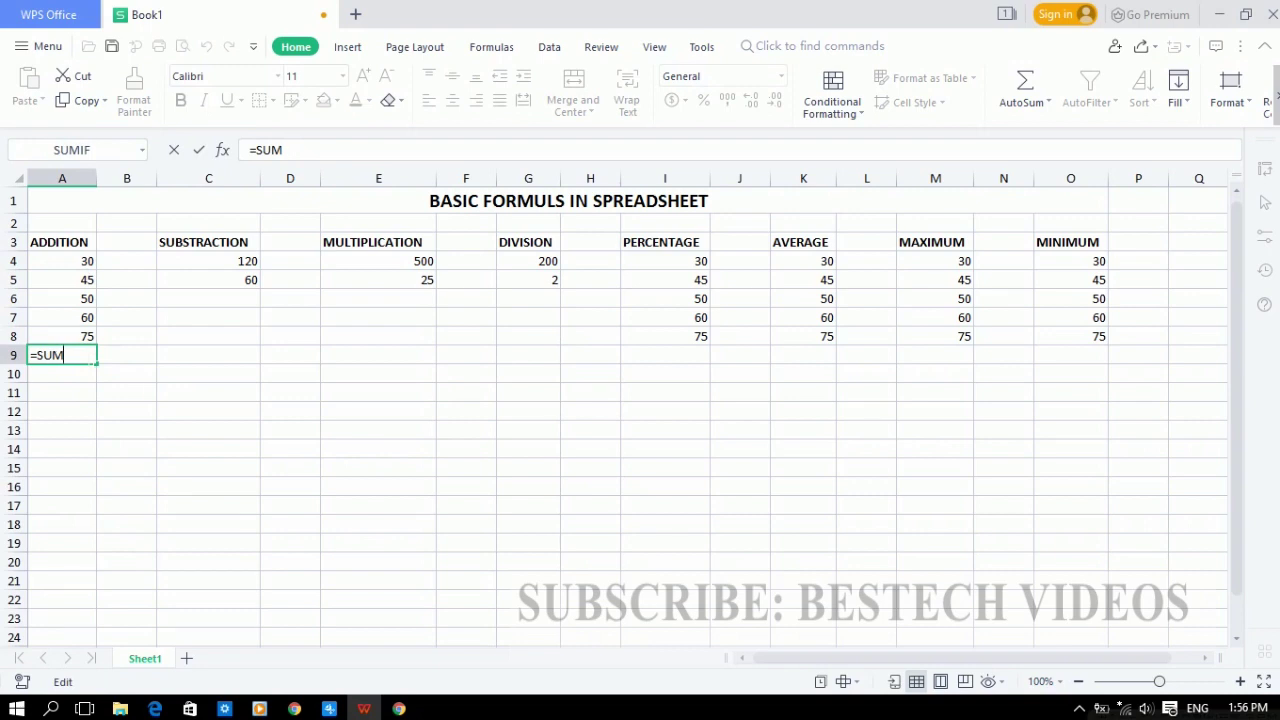
text(()
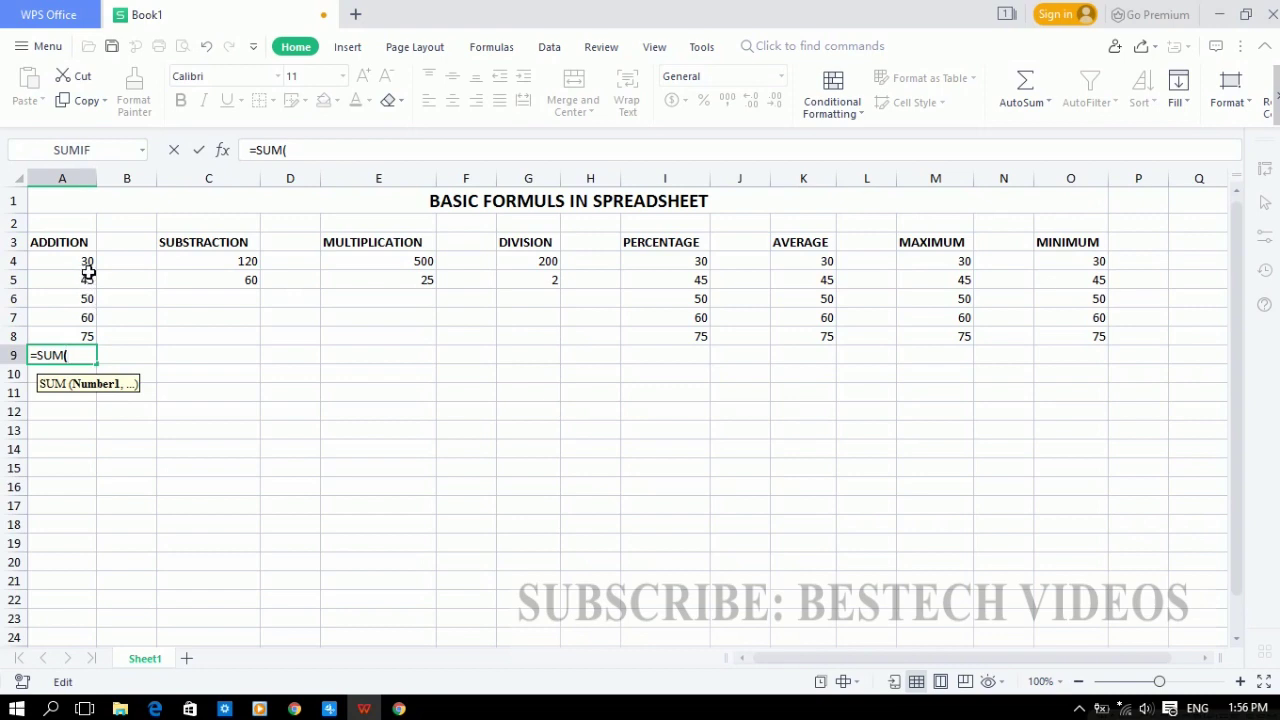
drag(88, 272, 91, 338)
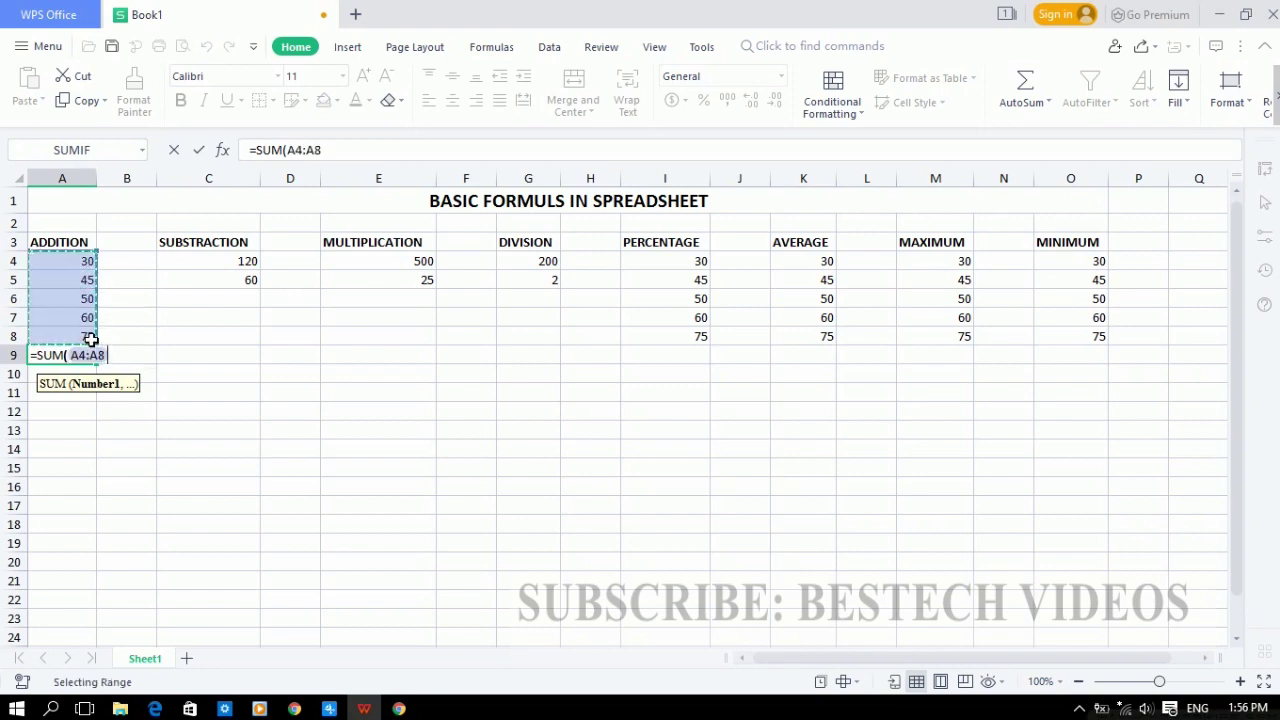
text())
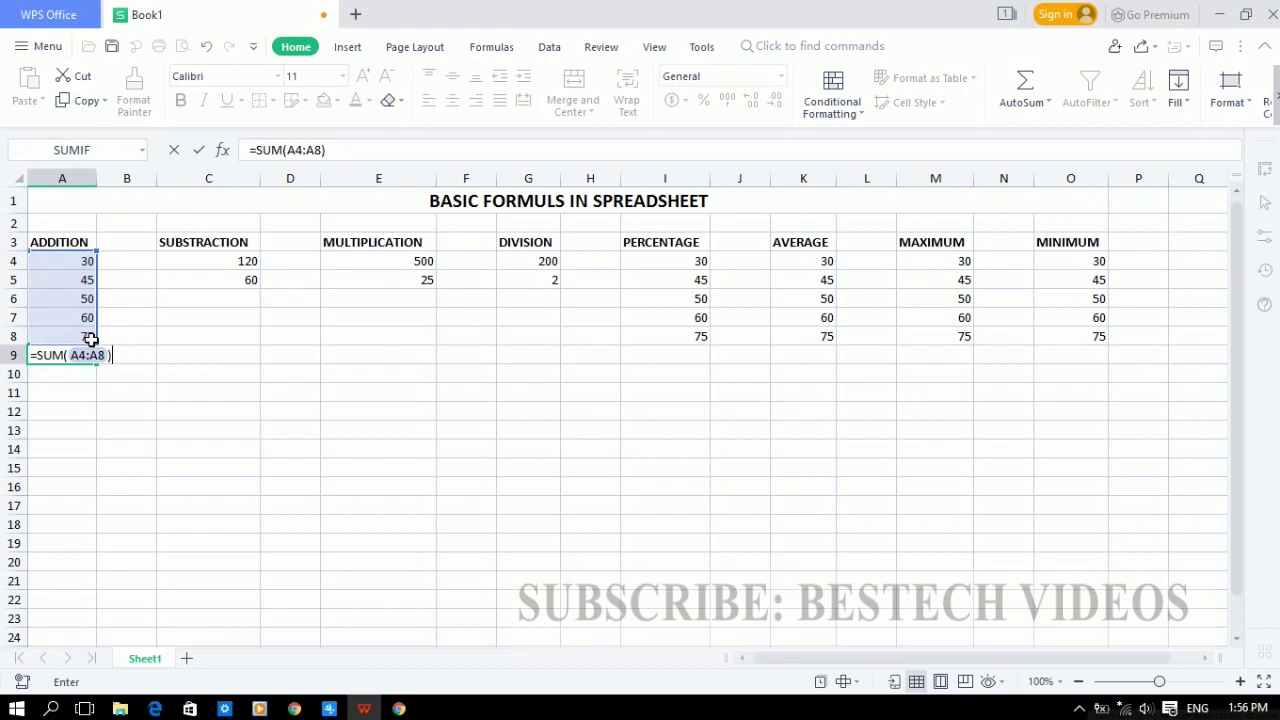
key(Return)
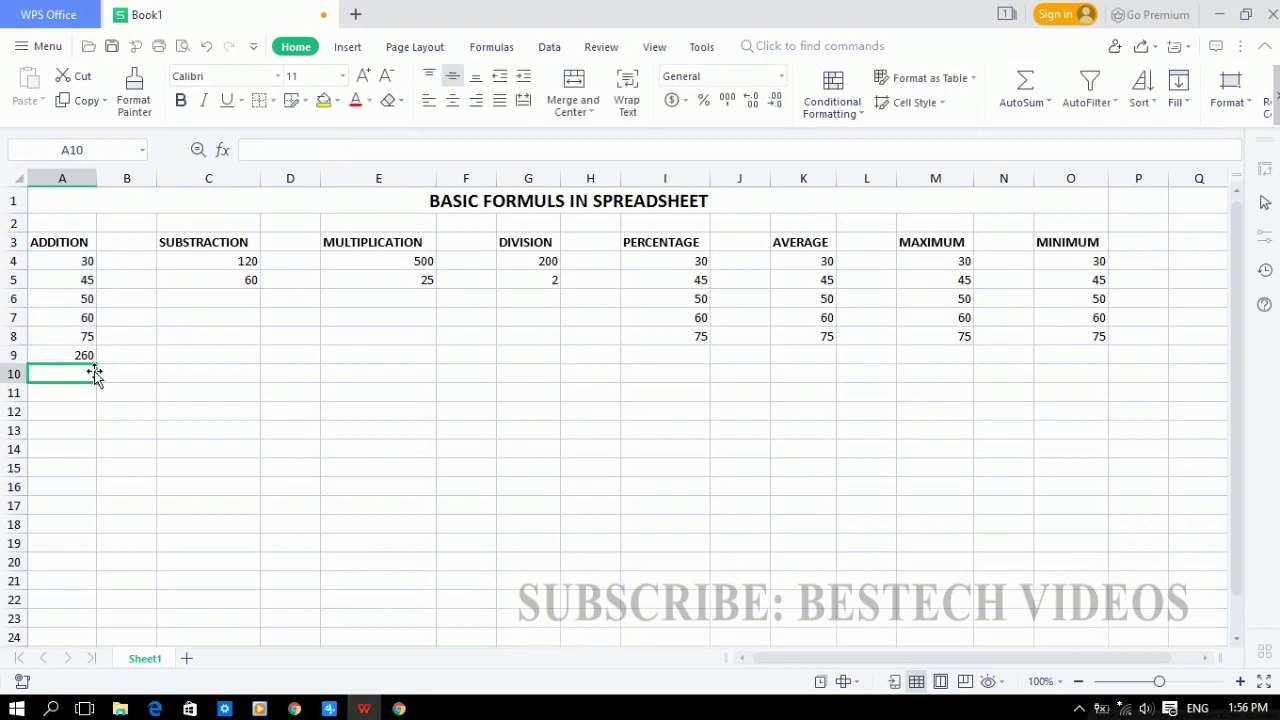
Step: Clear the A9 total and recreate it with AutoSum over A4:A8
click(89, 357)
drag(89, 264, 91, 338)
click(90, 358)
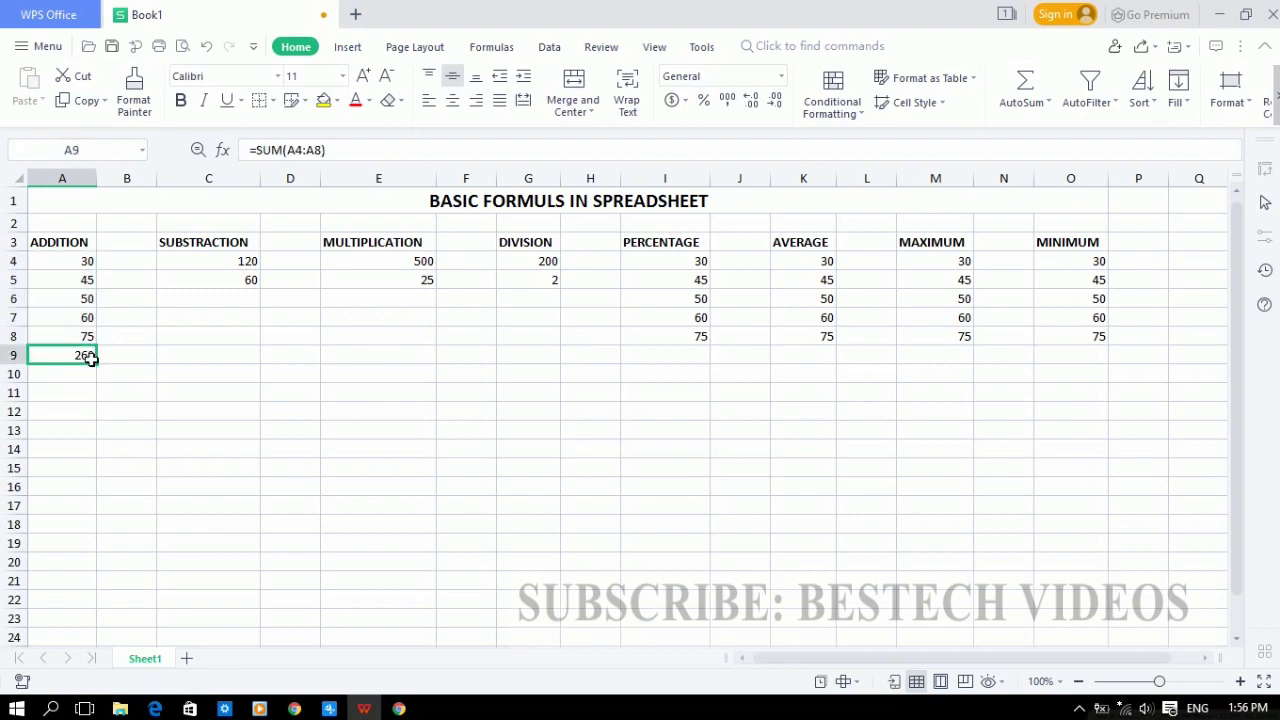
key(Delete)
drag(87, 262, 85, 338)
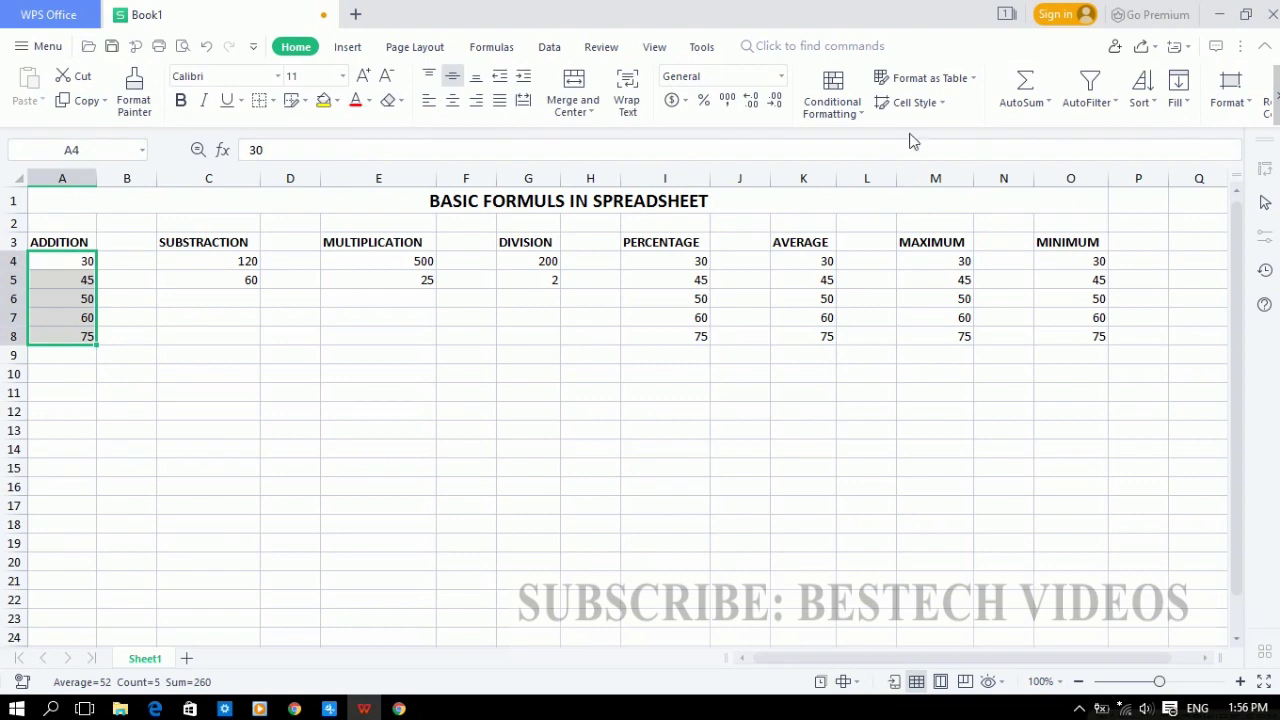
click(1026, 80)
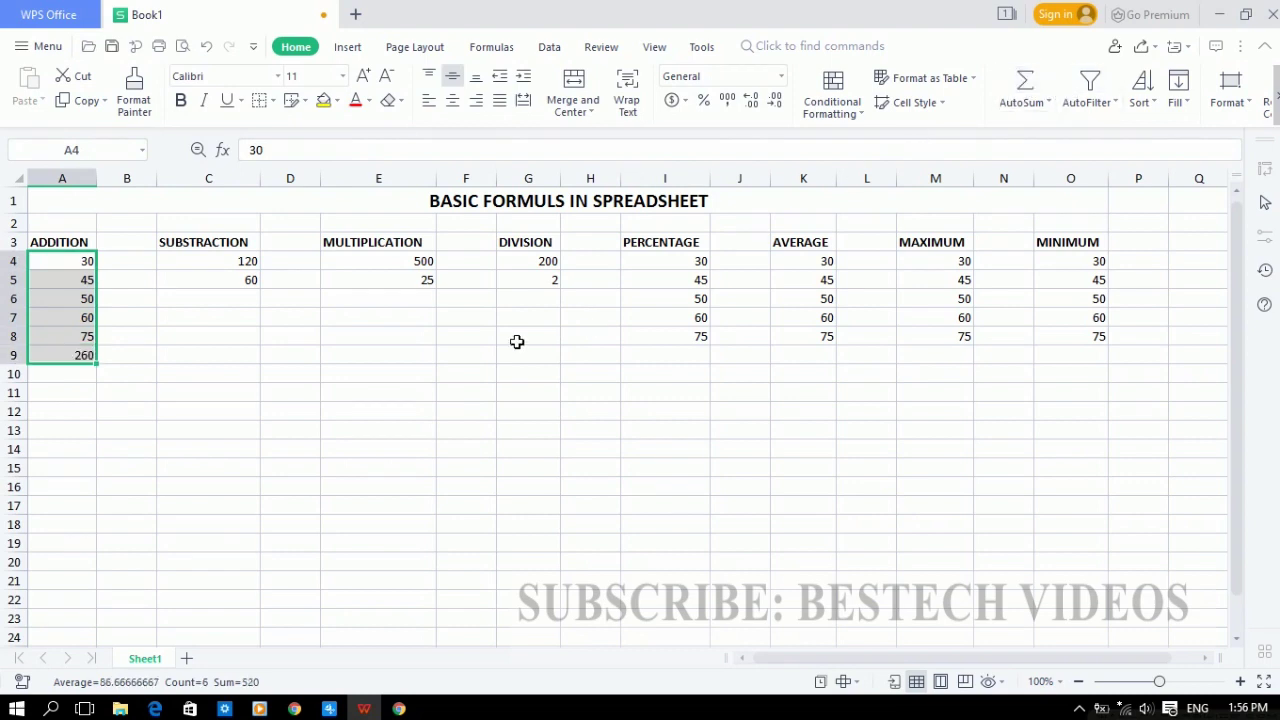
Step: Check A9's SUM formula and view the AutoSum options: Sum, Average, Count, Max, Min
click(314, 372)
click(94, 360)
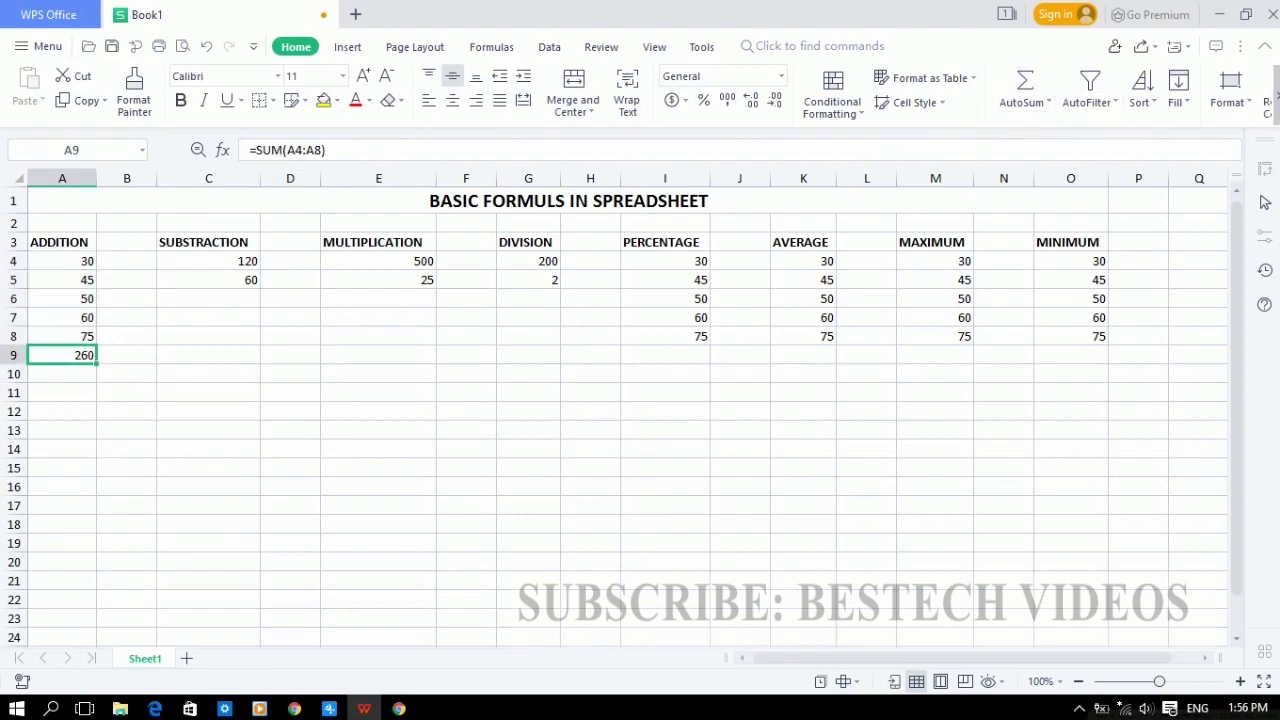
click(1050, 103)
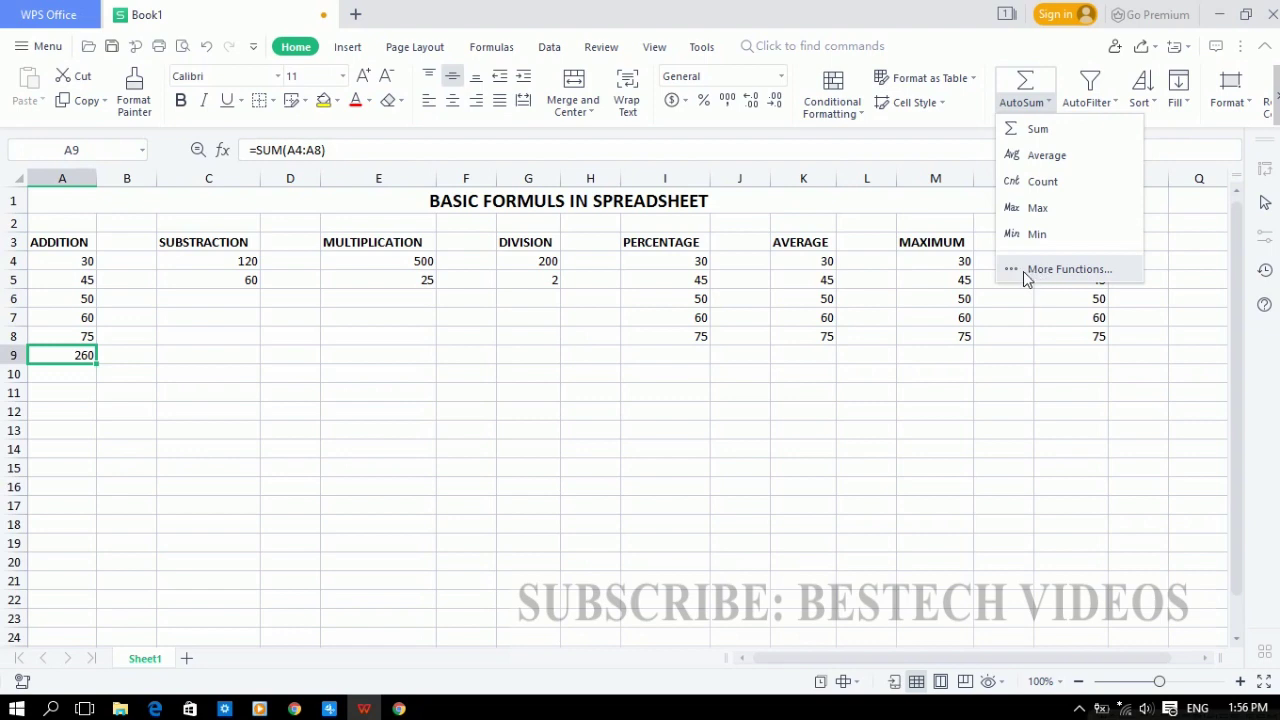
click(398, 378)
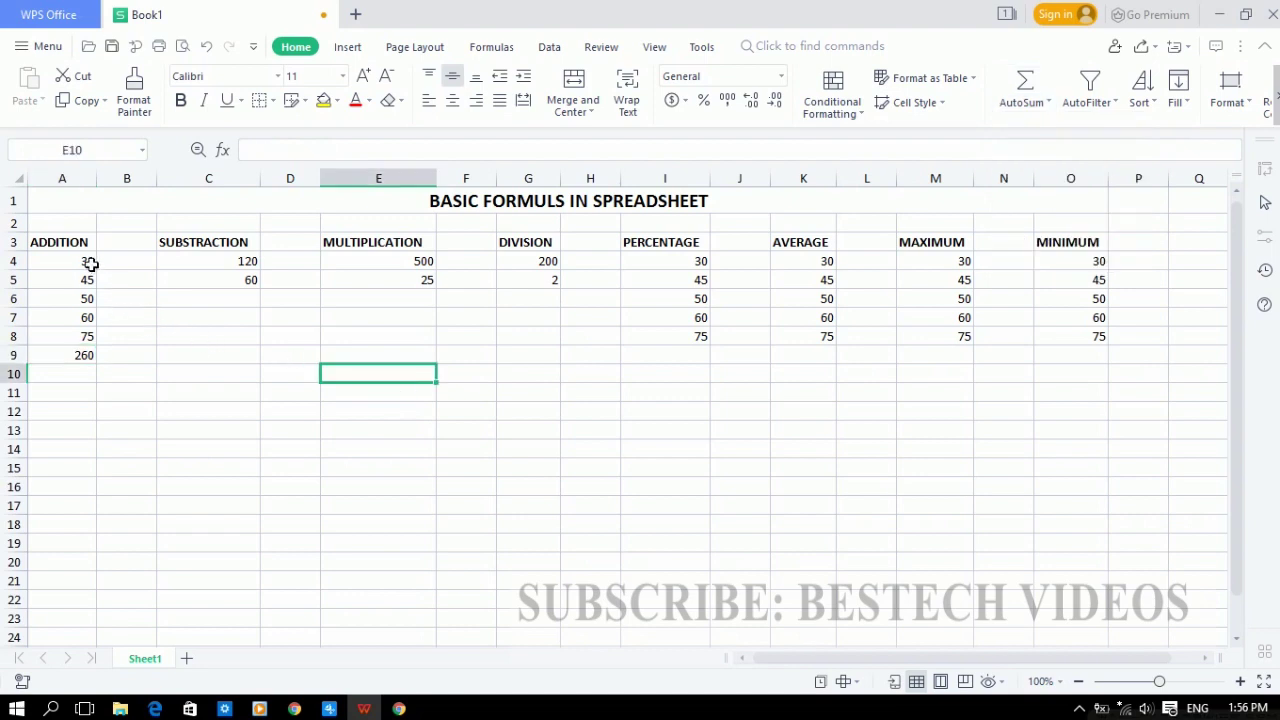
drag(90, 263, 84, 340)
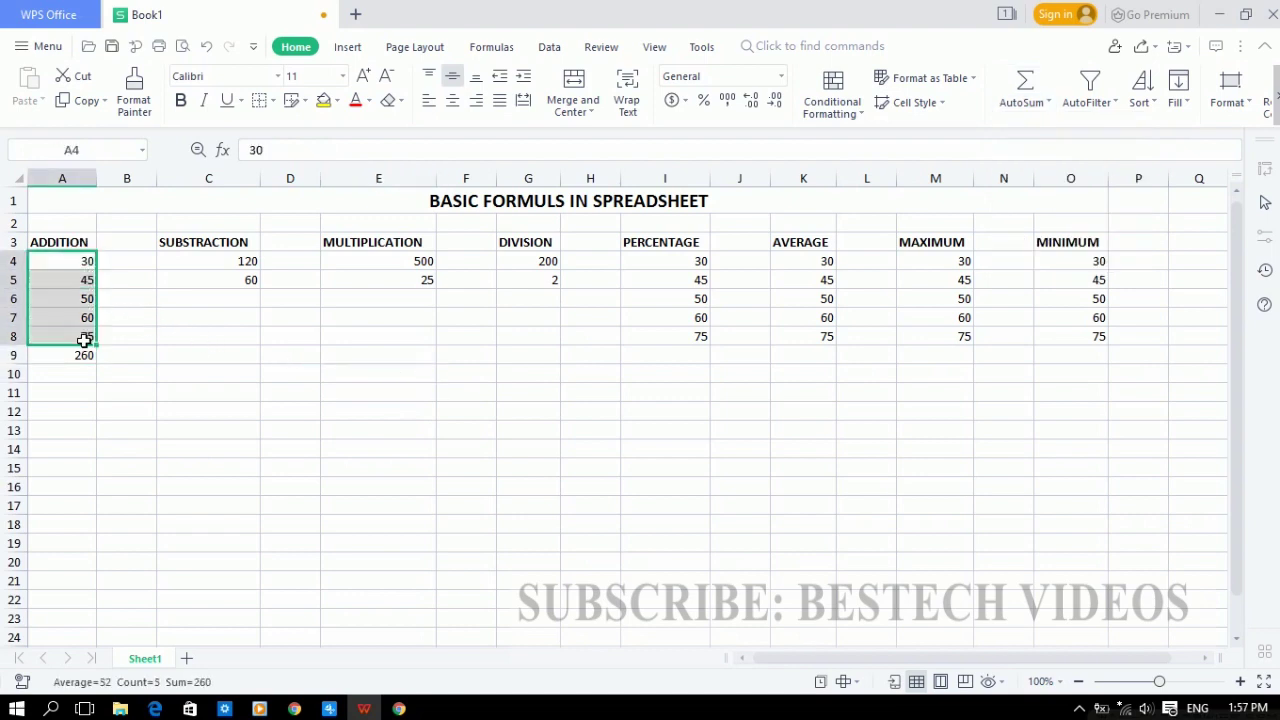
Step: Start a formula in A10 adding A4, A5 and A6
click(84, 374)
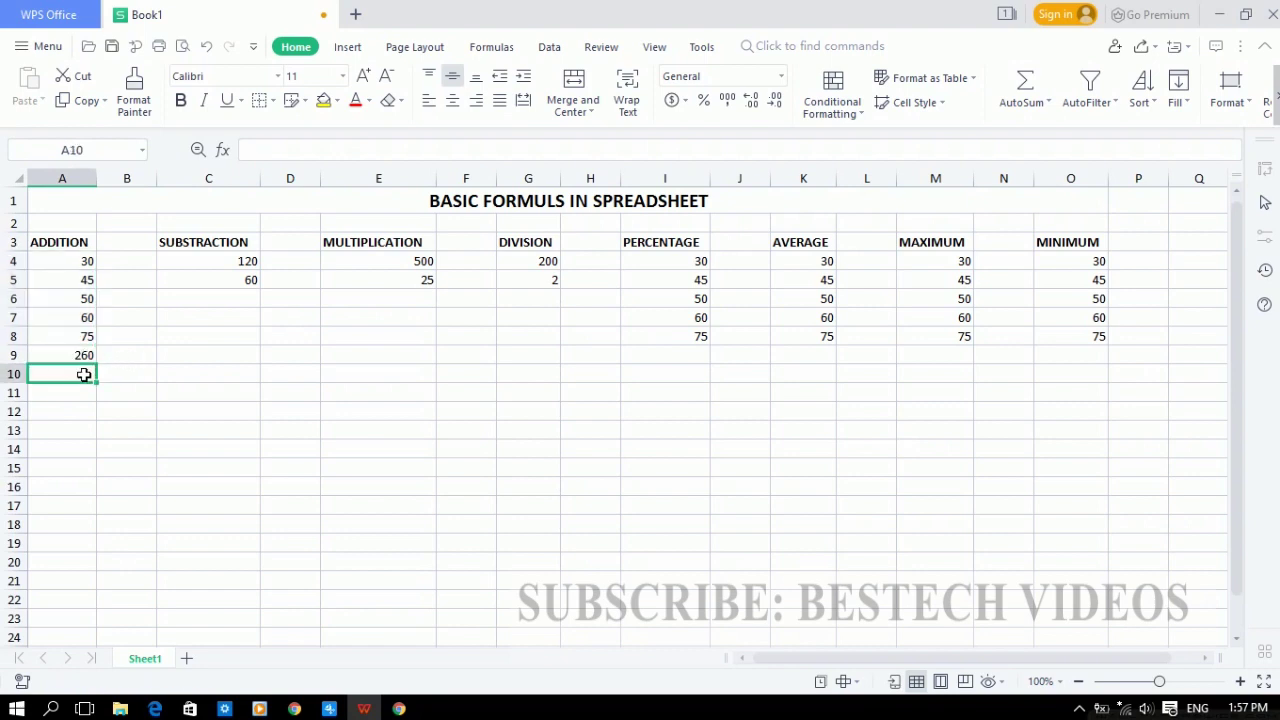
text(=)
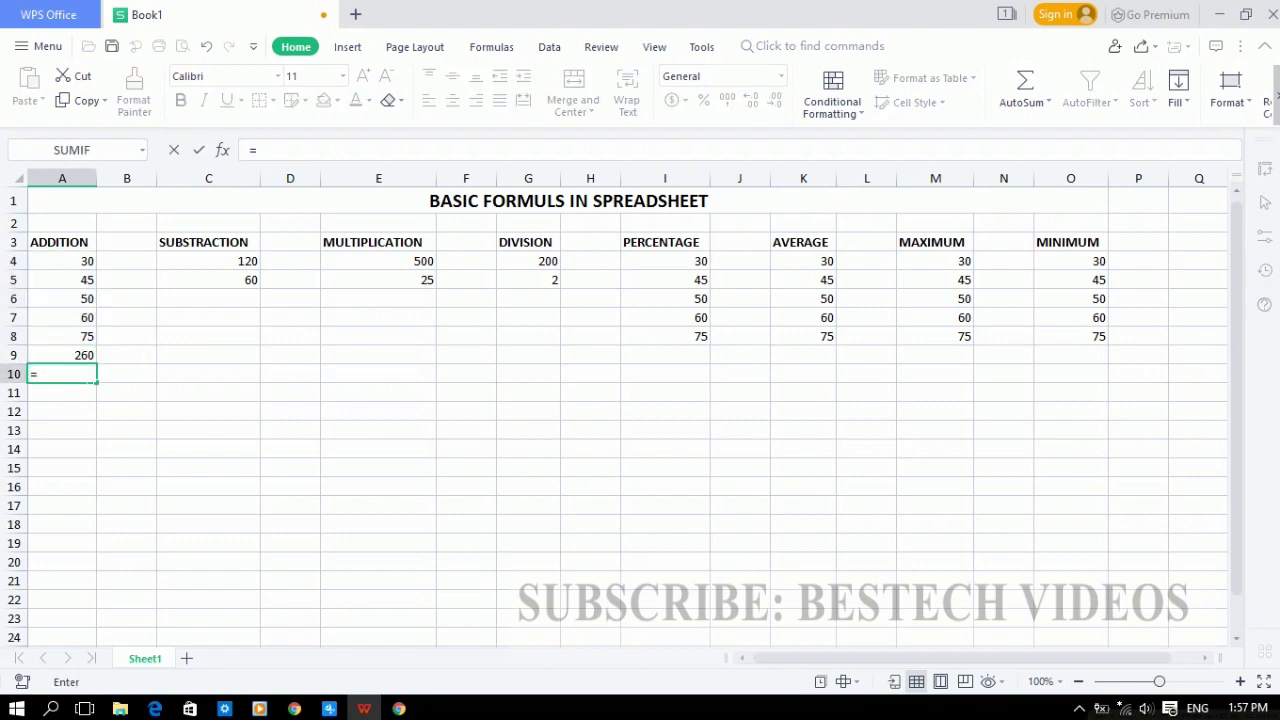
click(91, 264)
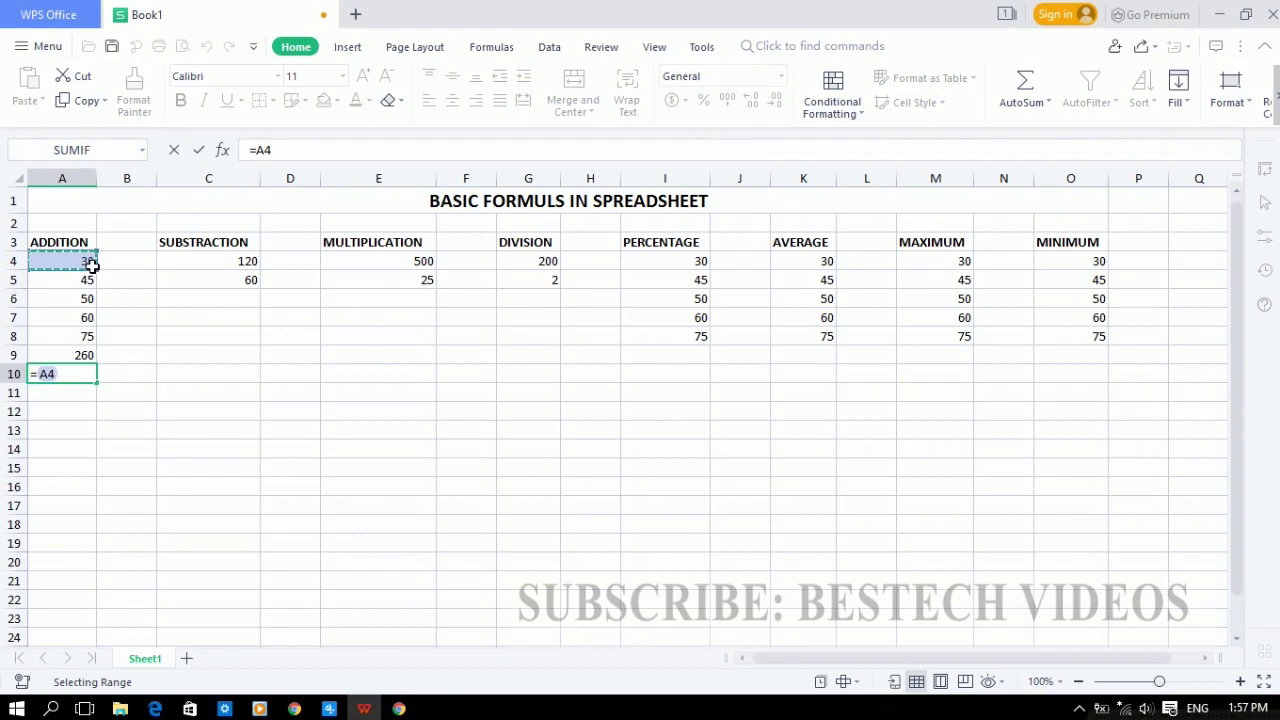
text(=)
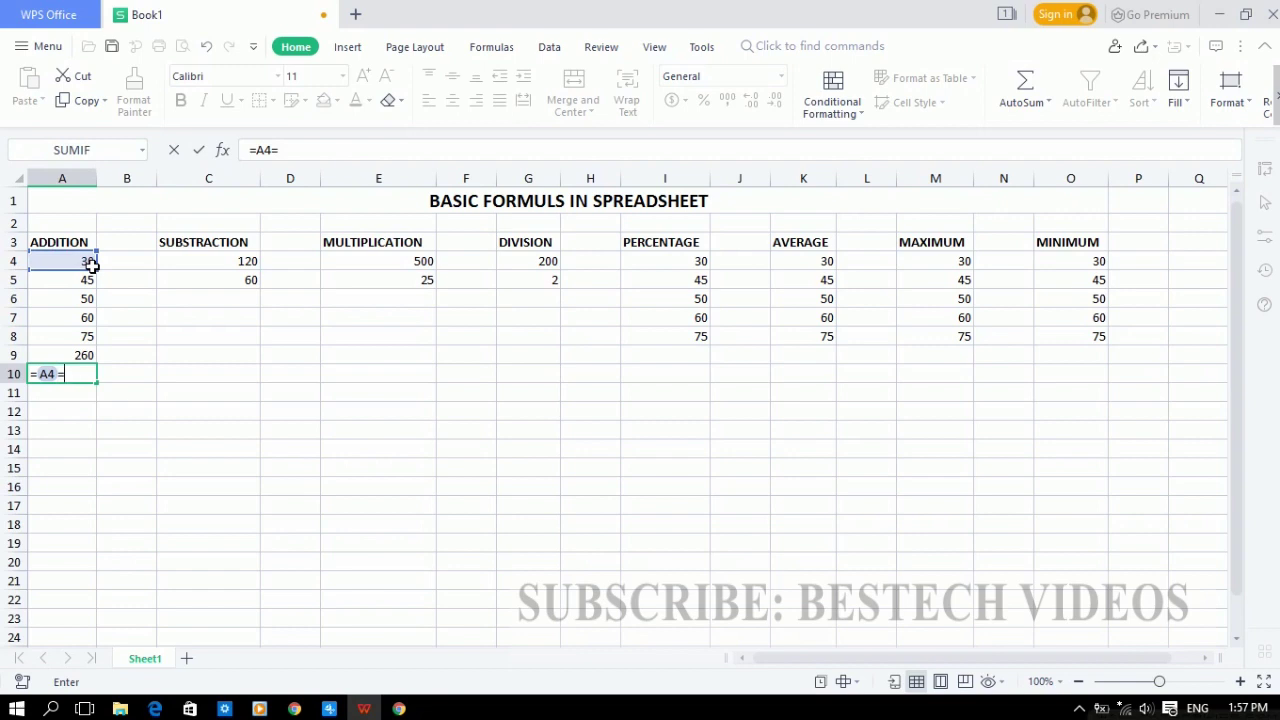
key(BackSpace)
text(+)
click(92, 284)
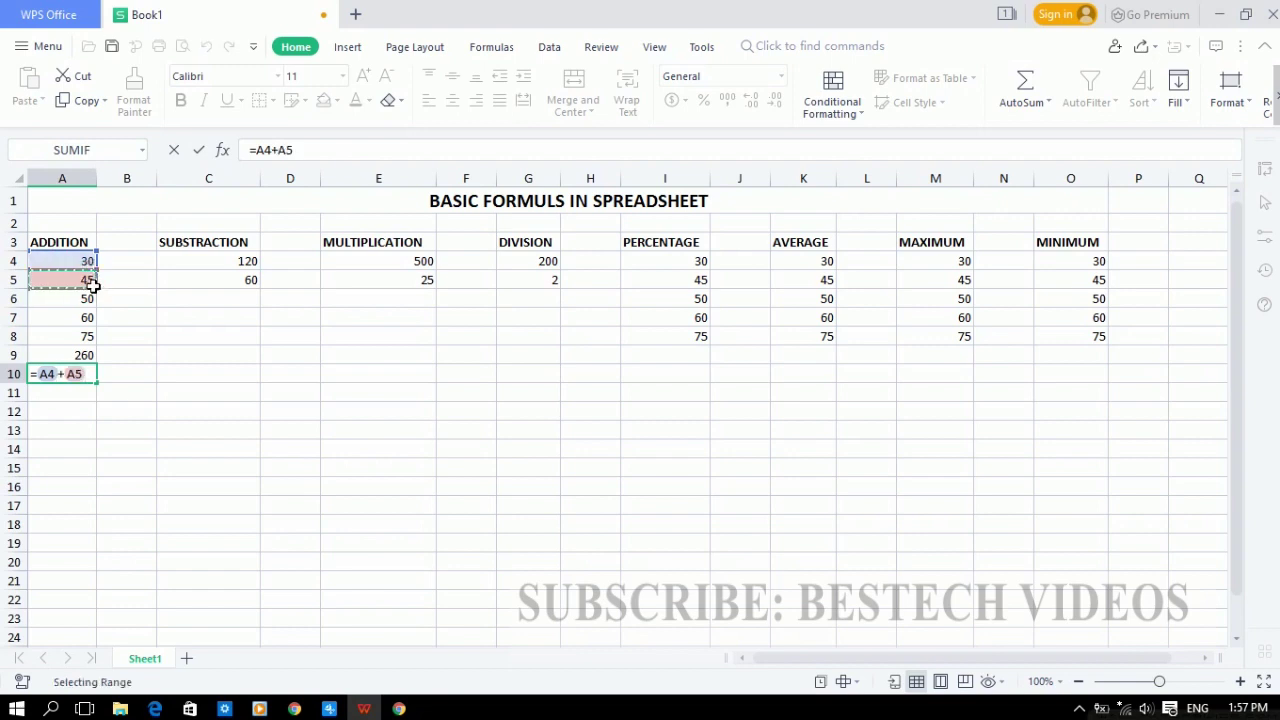
text(+)
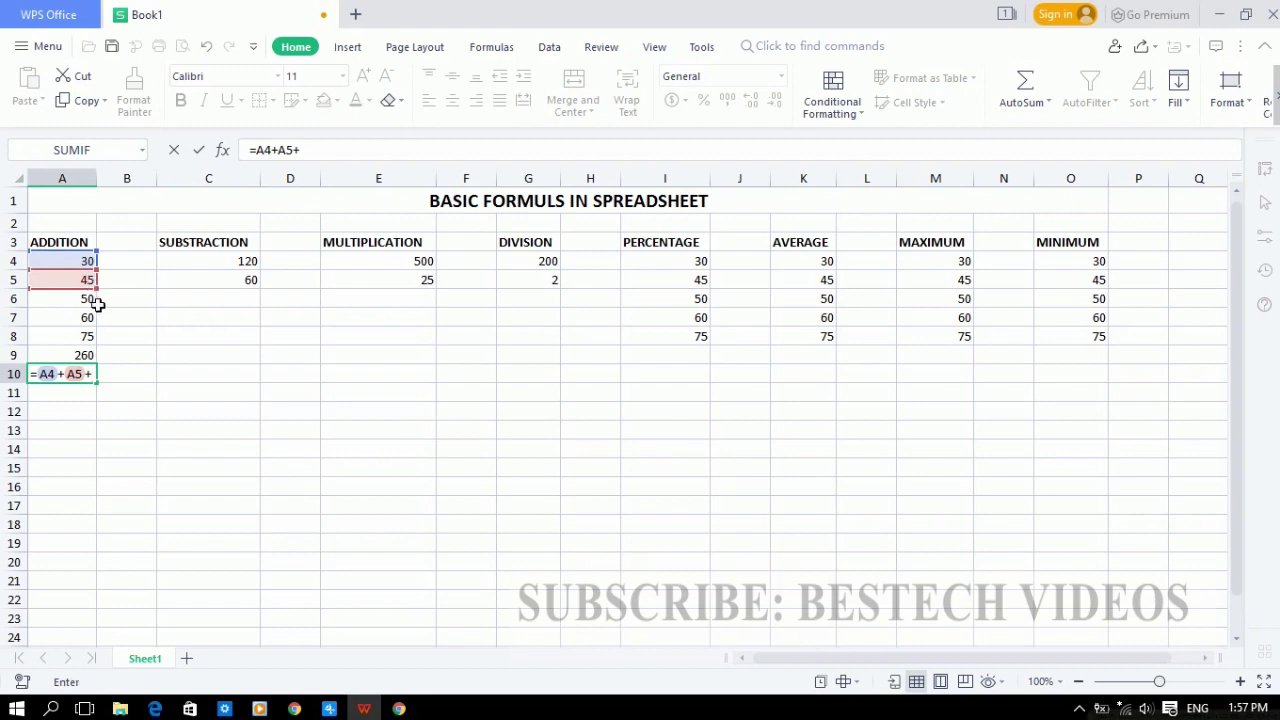
click(94, 300)
Step: Extend it with +A7+A8+A9 and confirm A10 shows 520
text(+)
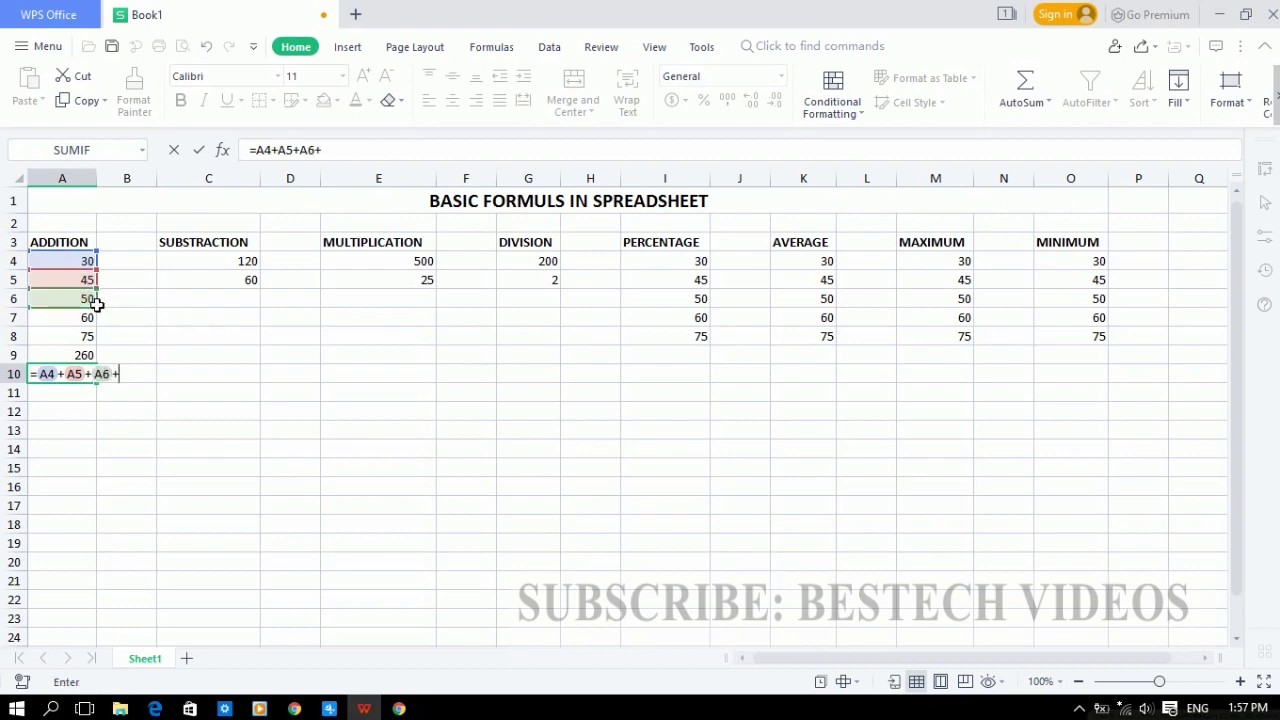
click(91, 318)
text(+)
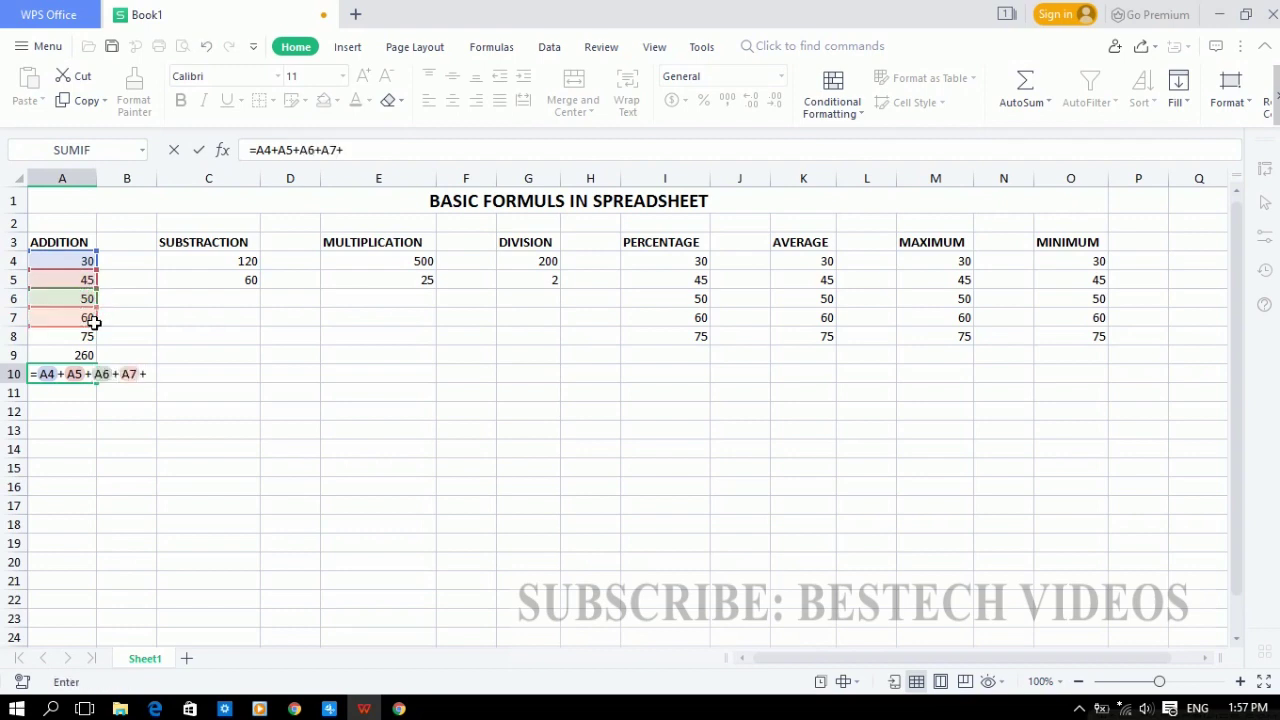
click(92, 340)
text(+)
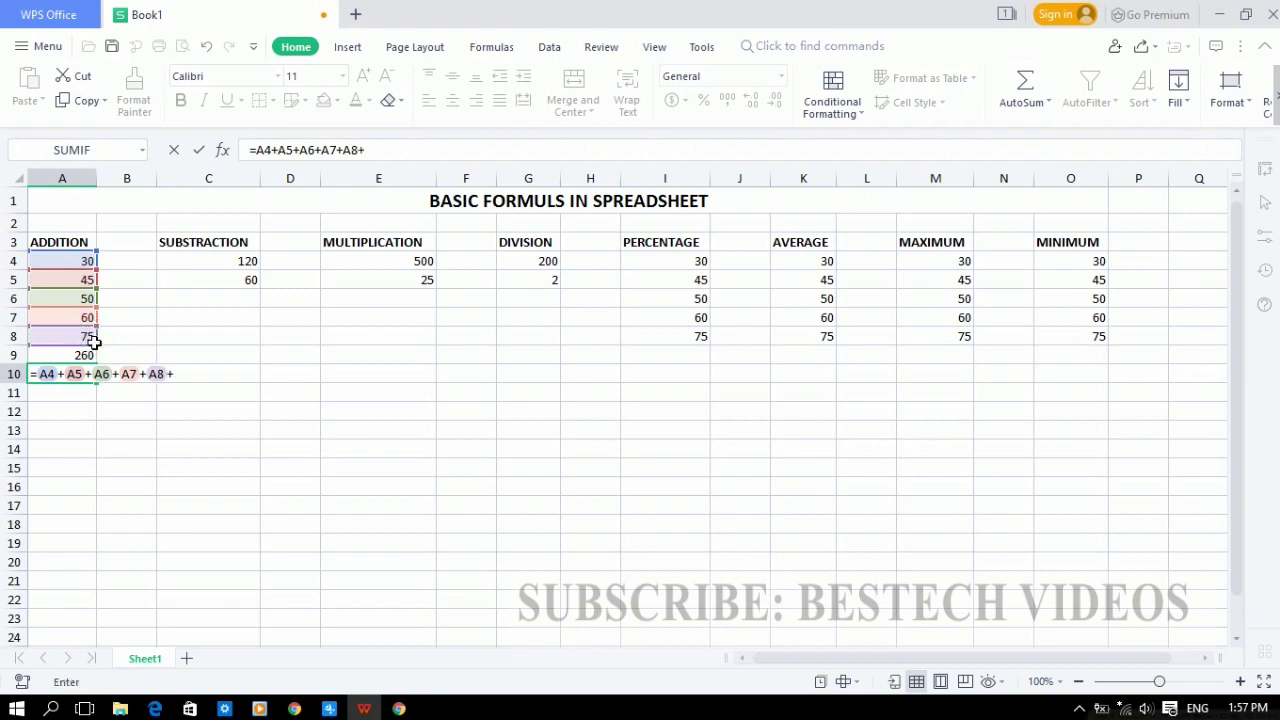
click(93, 356)
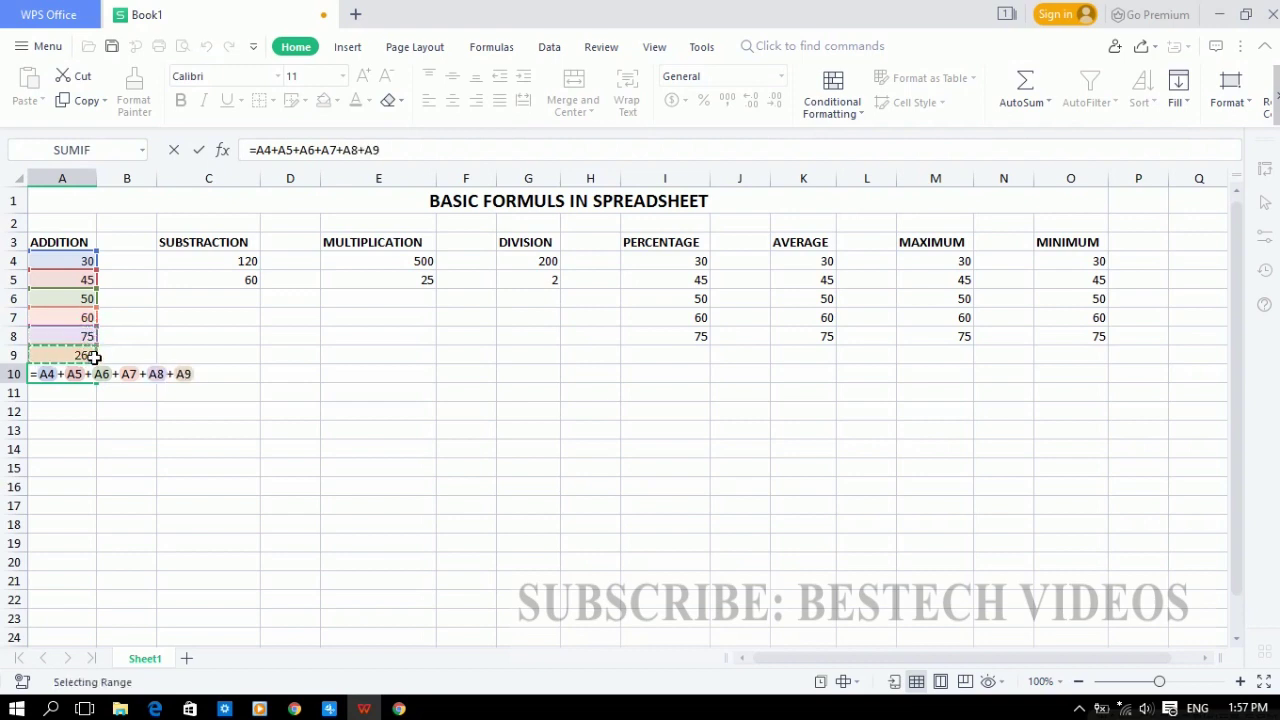
key(Return)
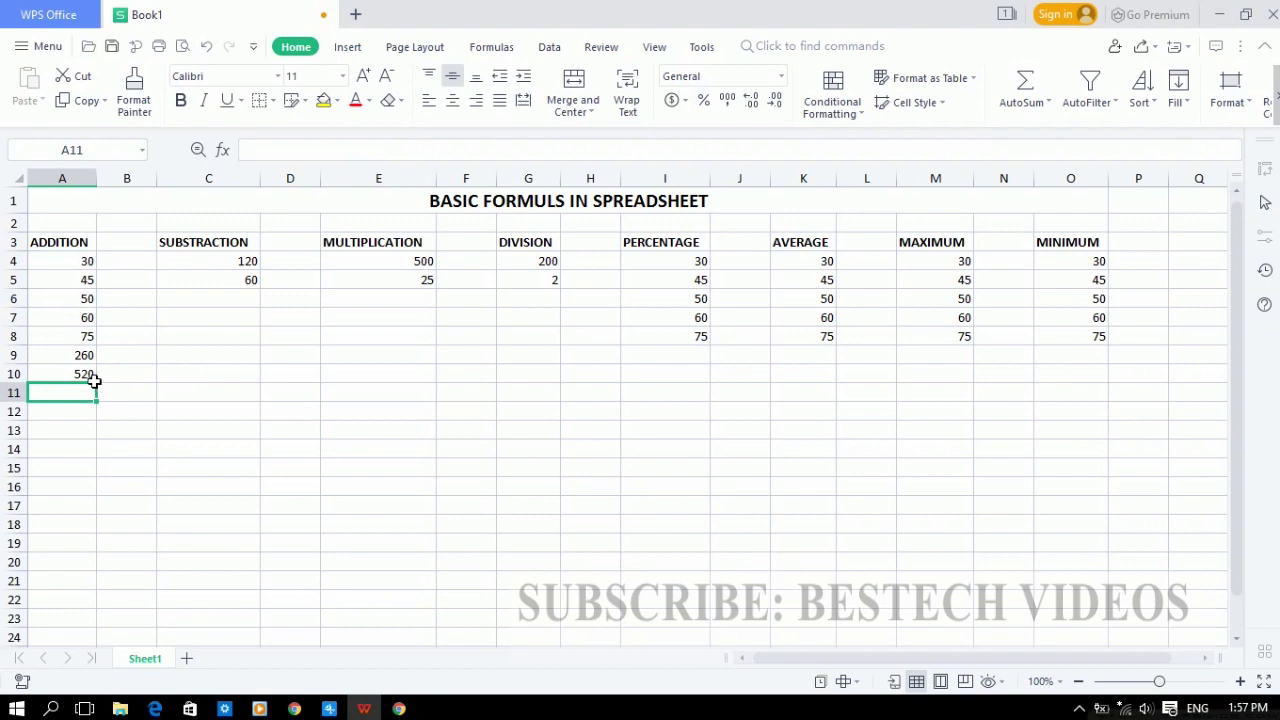
click(88, 376)
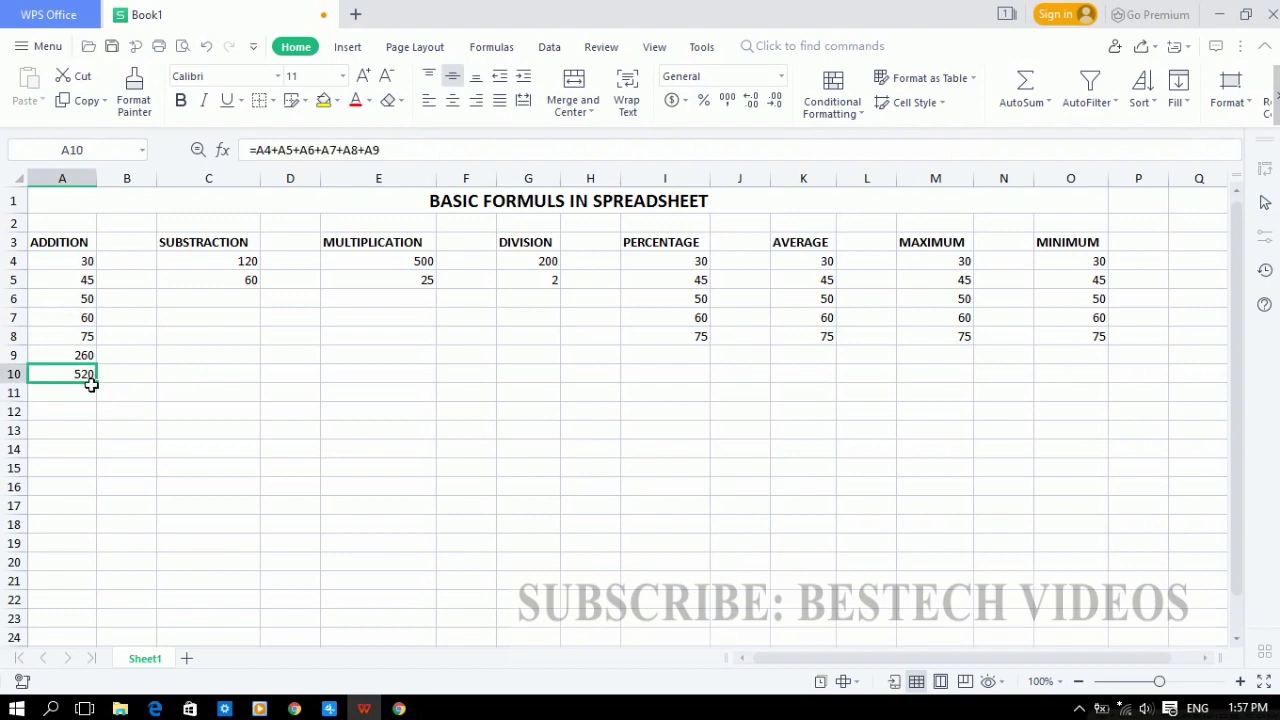
Step: Enter =C4-C5 in C6, giving 60, and check the formula
click(229, 302)
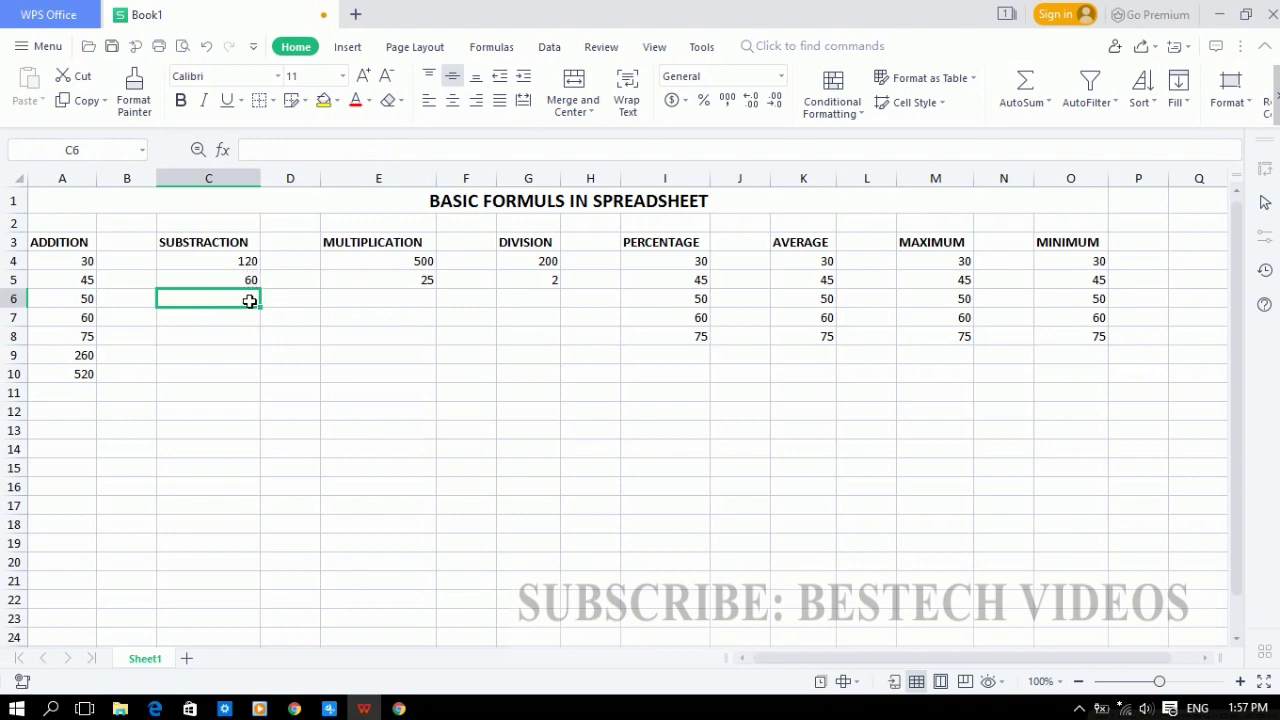
text(=)
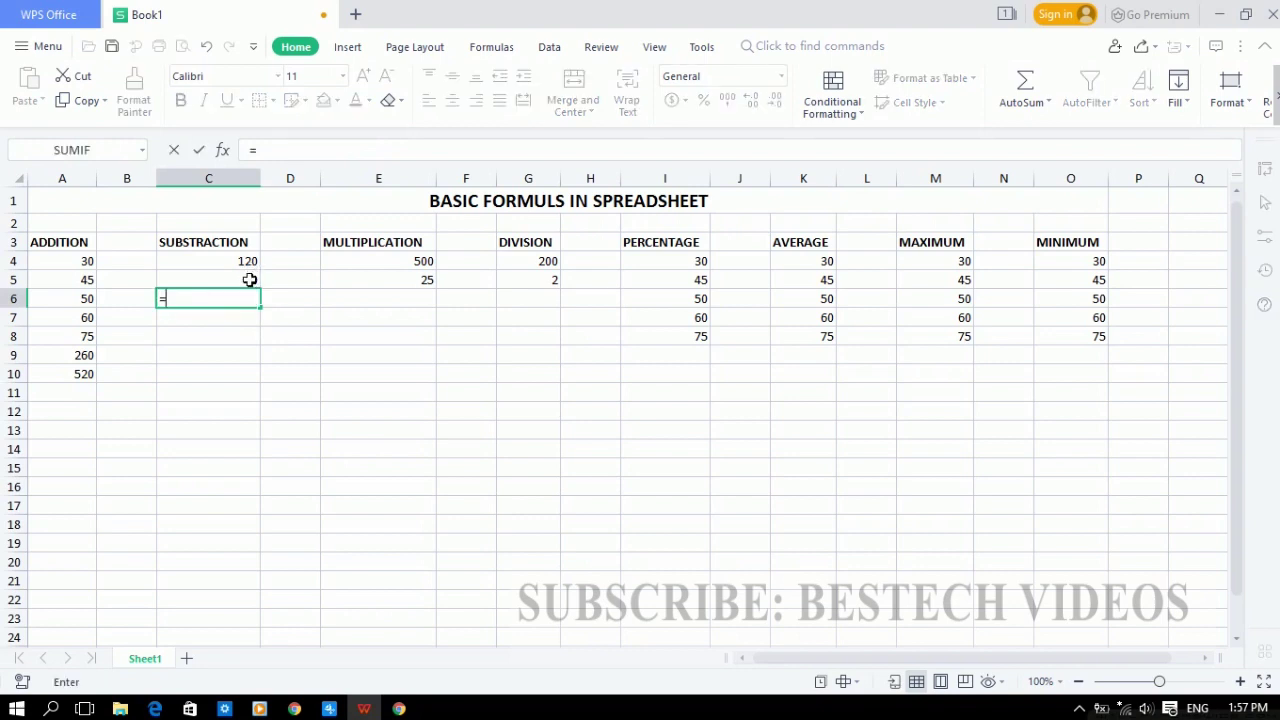
click(247, 263)
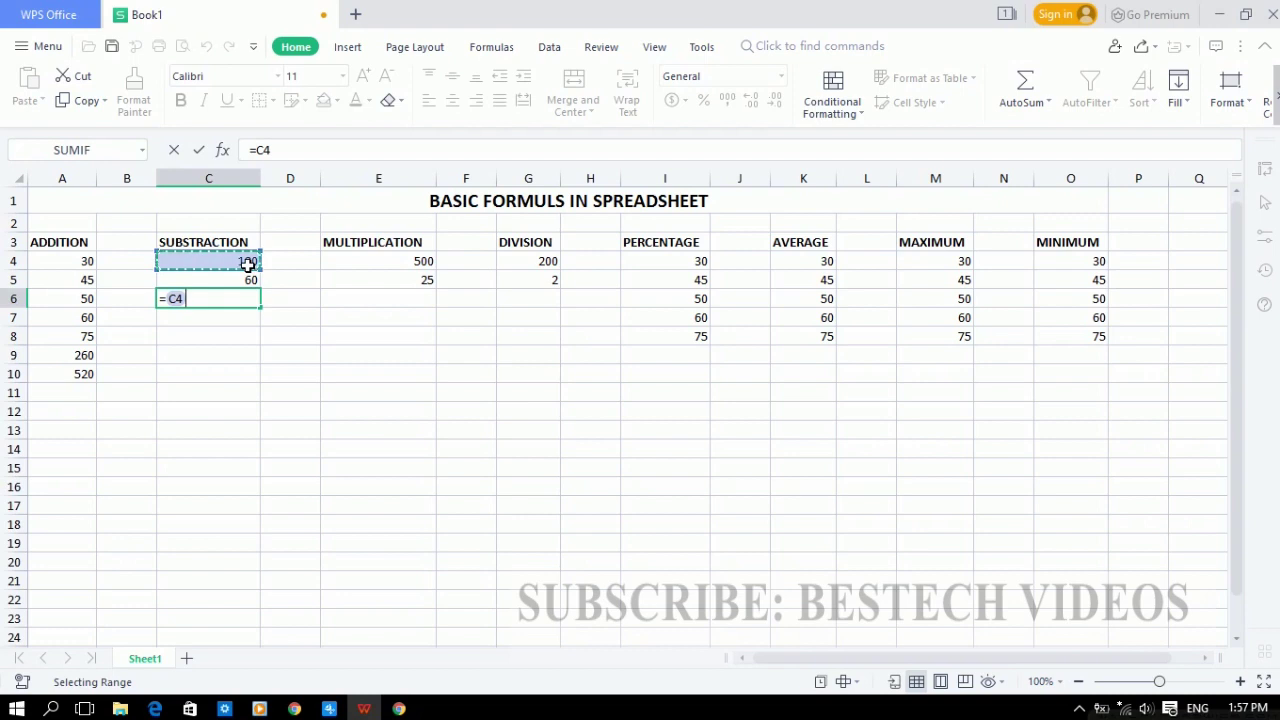
text(-)
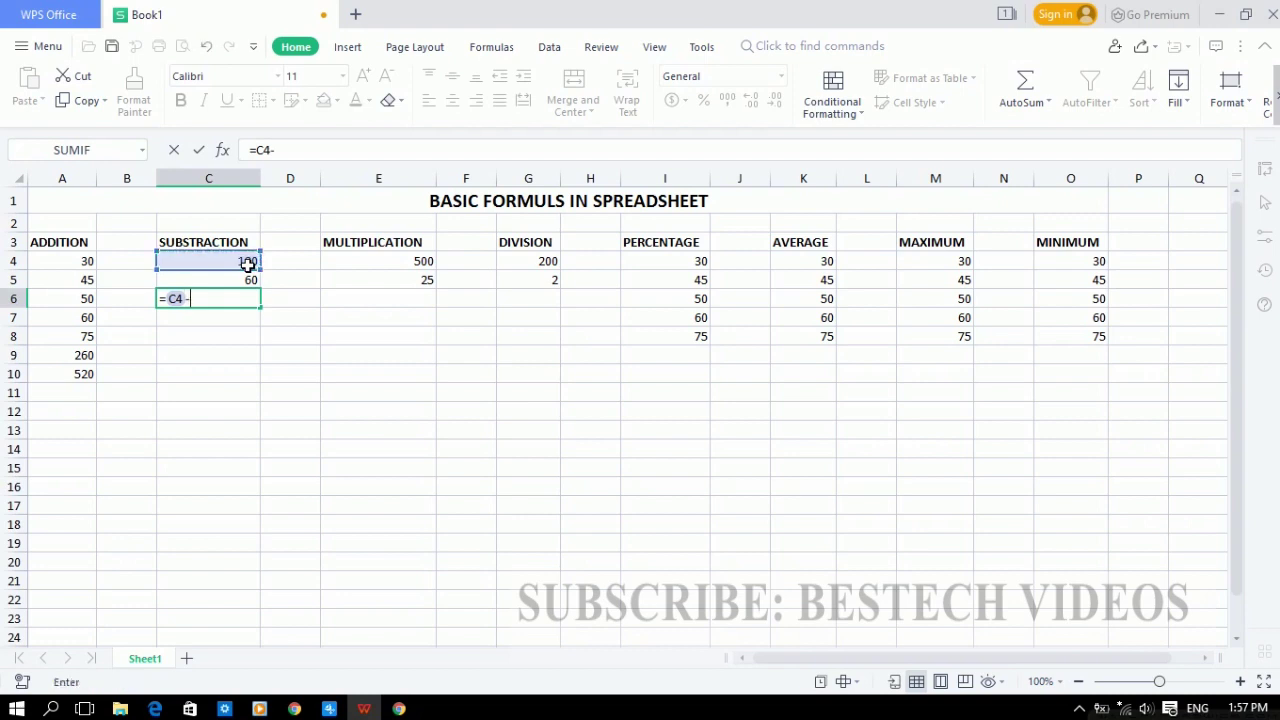
click(252, 283)
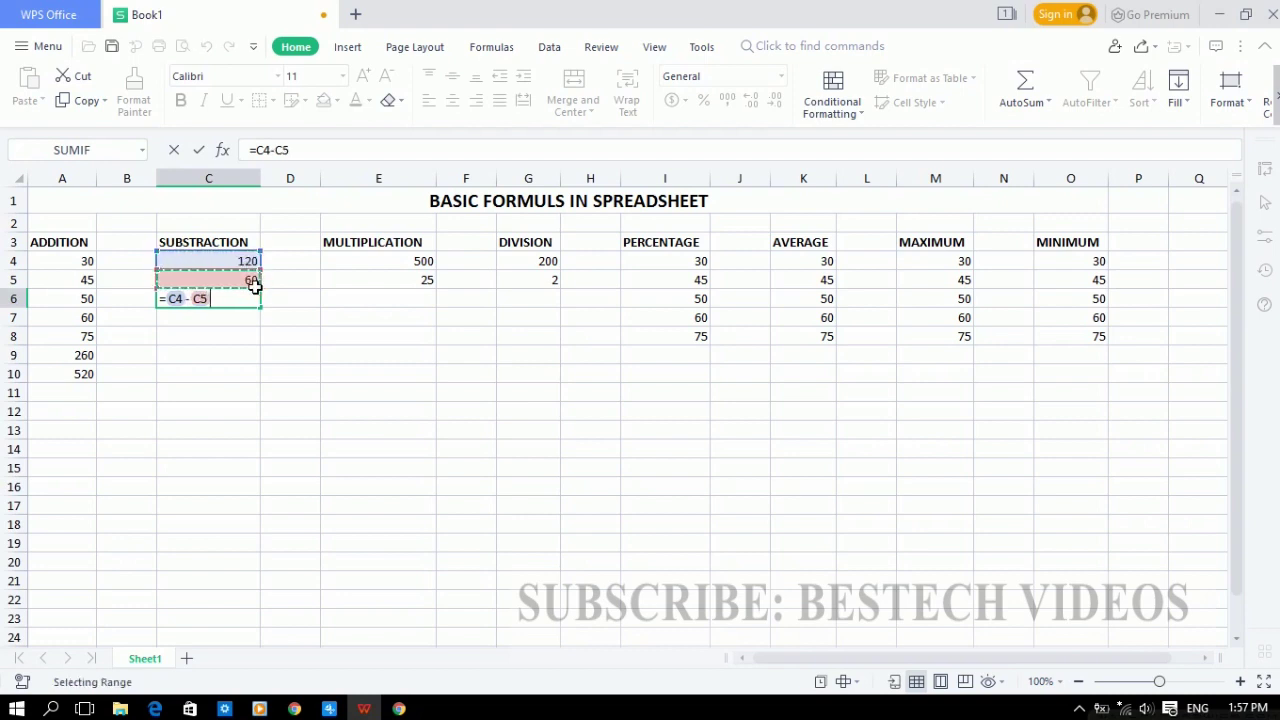
key(Return)
click(251, 300)
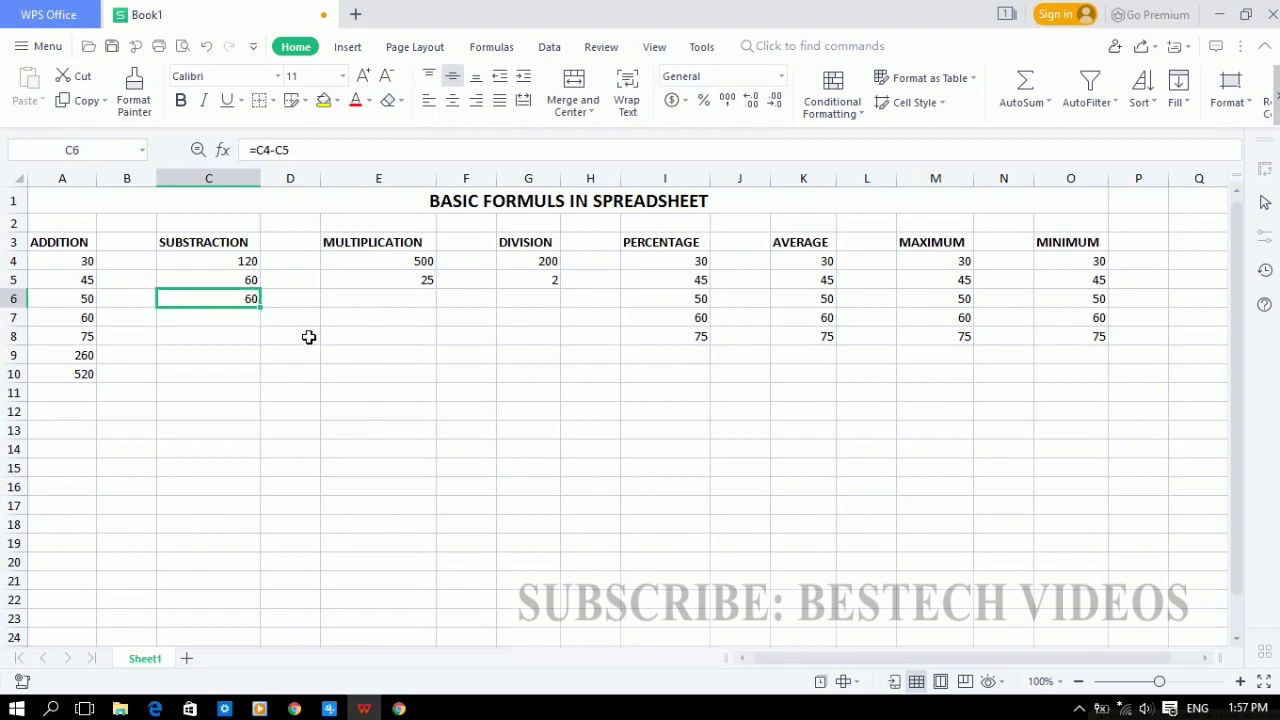
Step: Enter =E4*E5 in E6, giving 12500
click(416, 305)
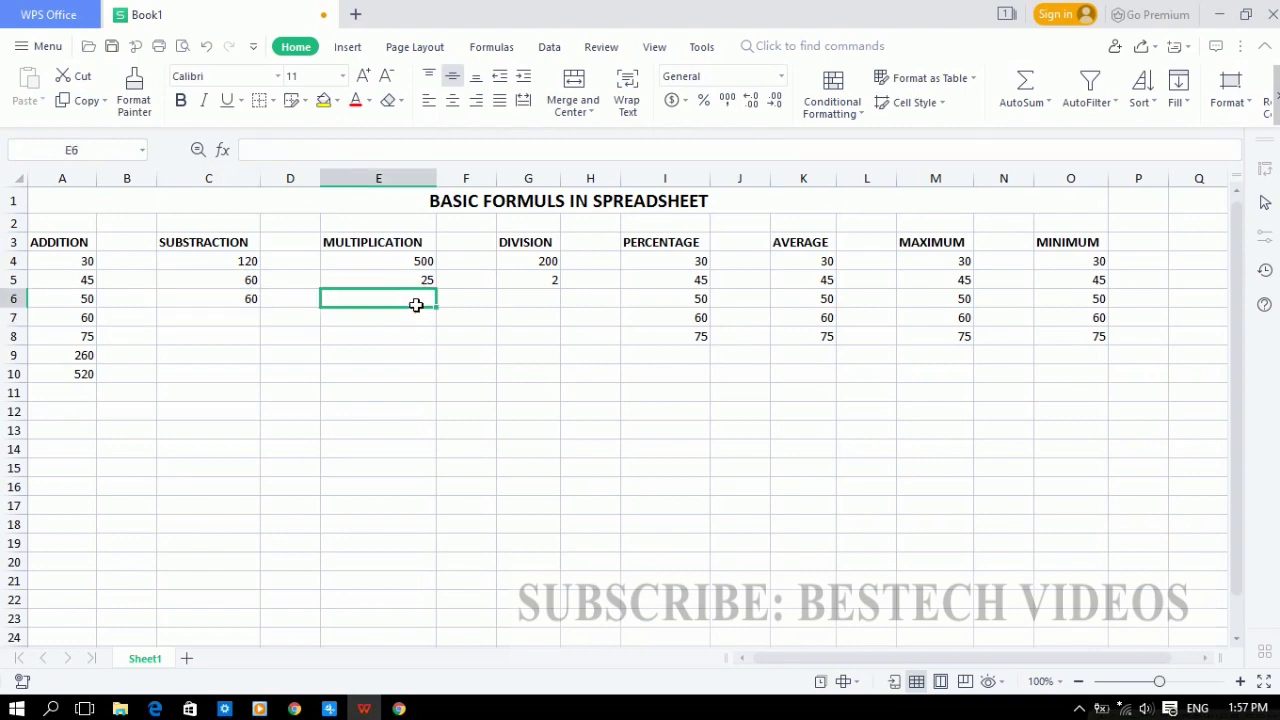
text(=)
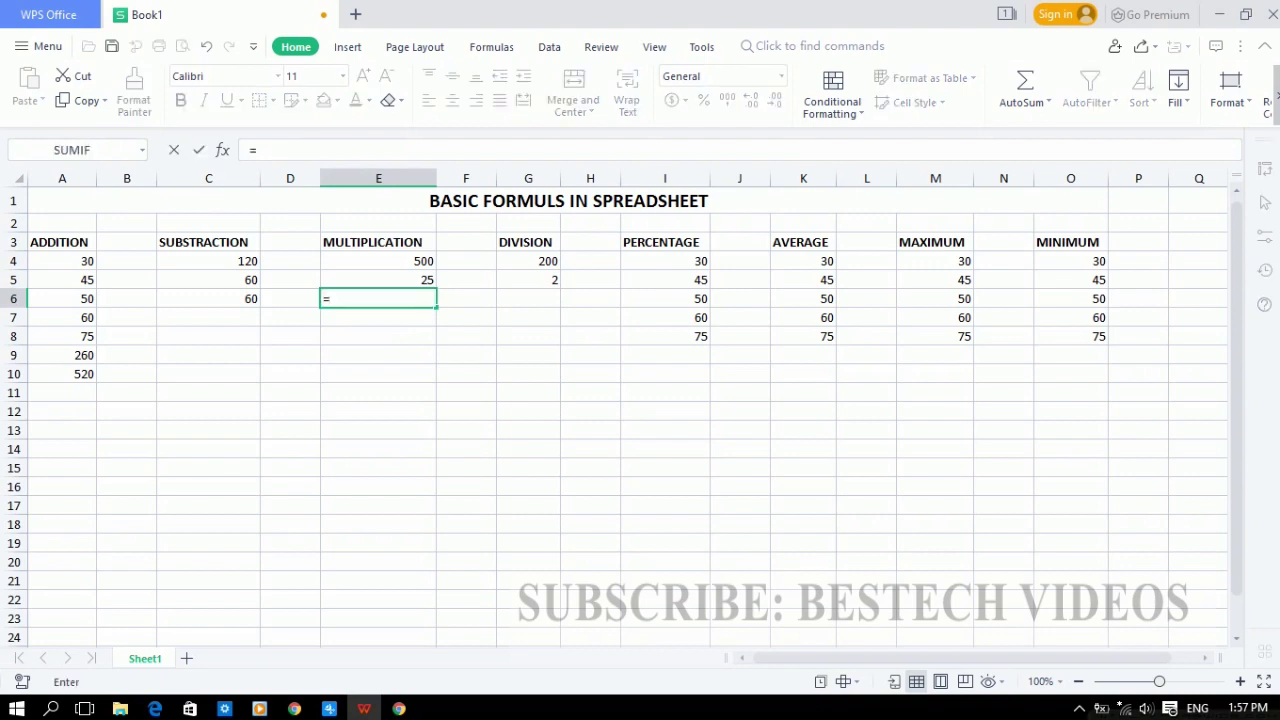
click(423, 266)
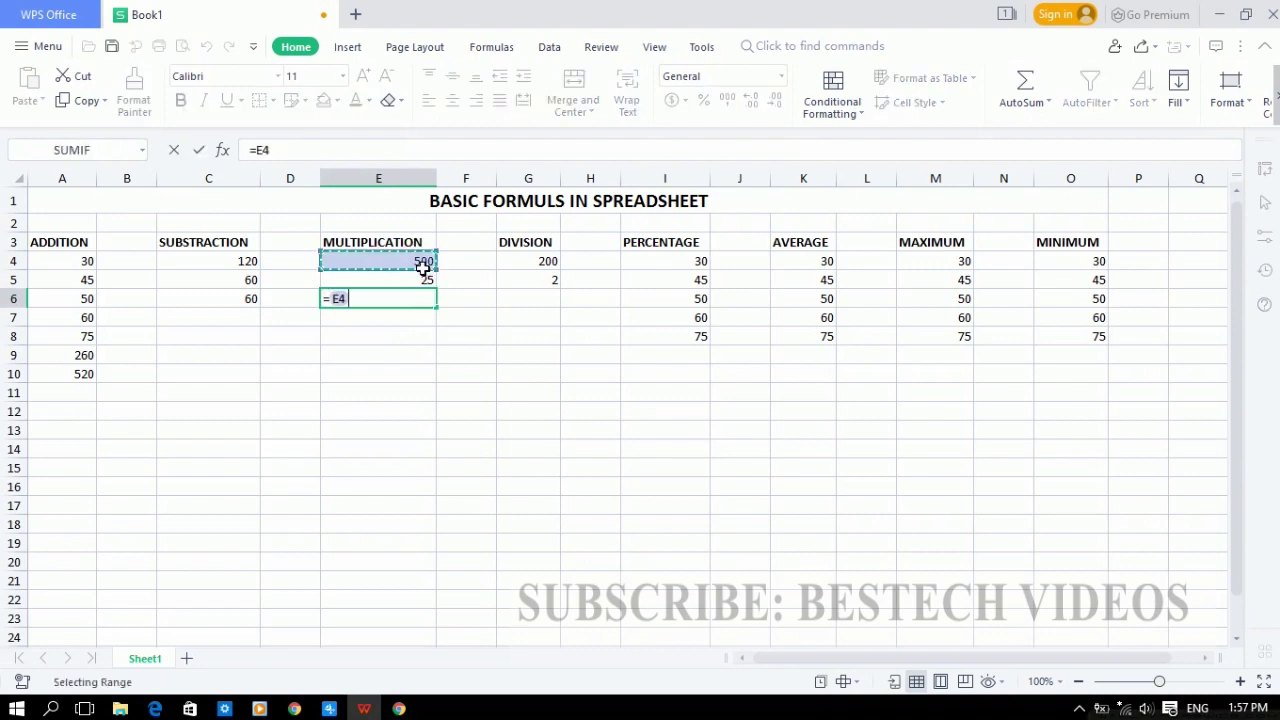
text(*)
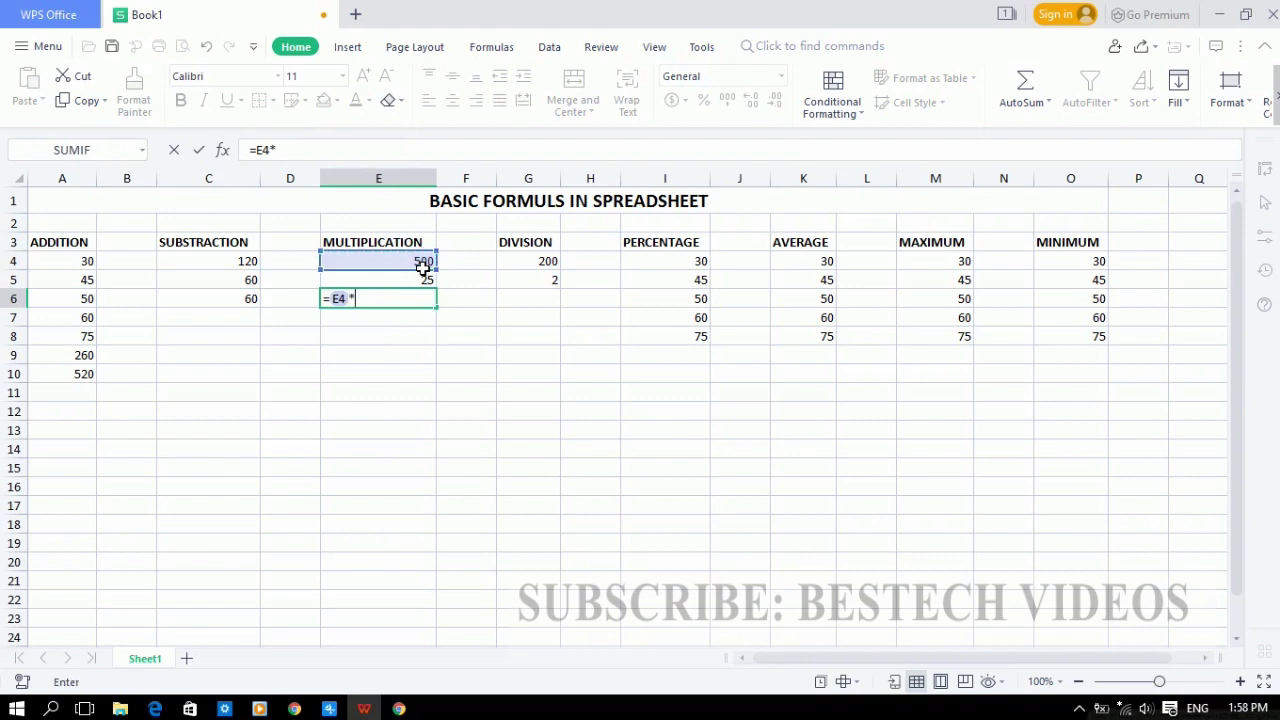
click(425, 281)
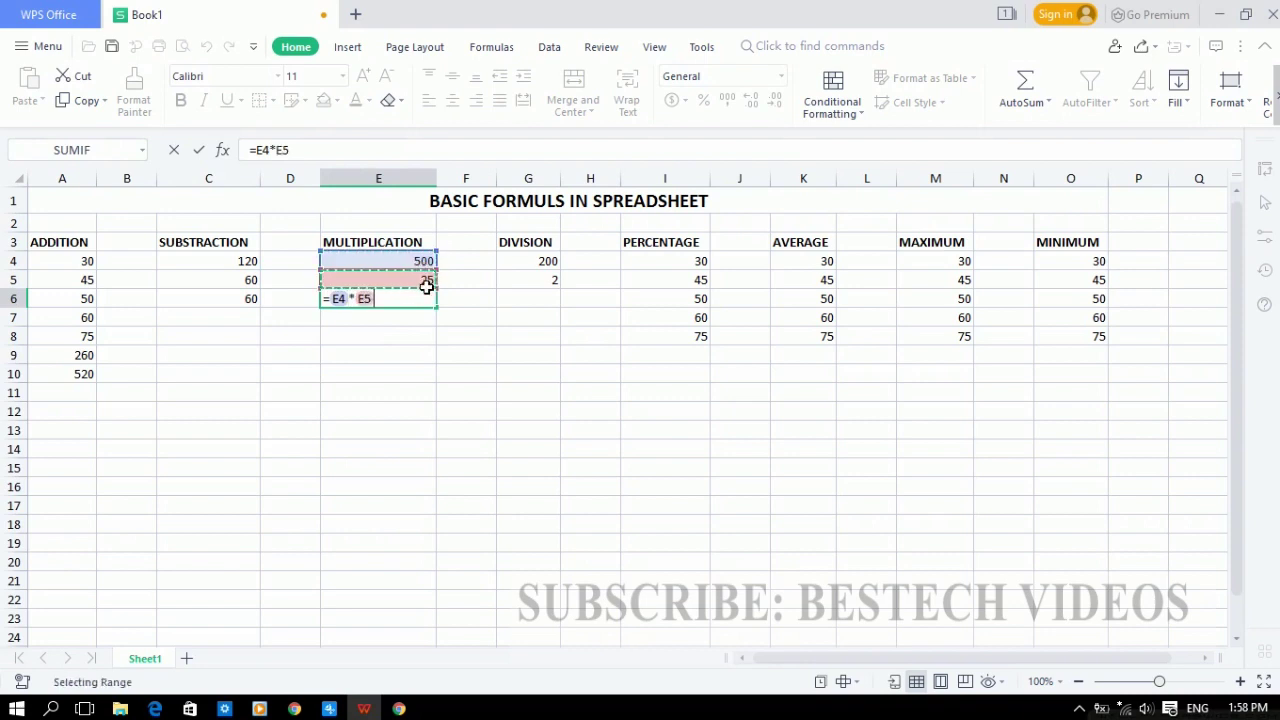
key(Return)
click(481, 317)
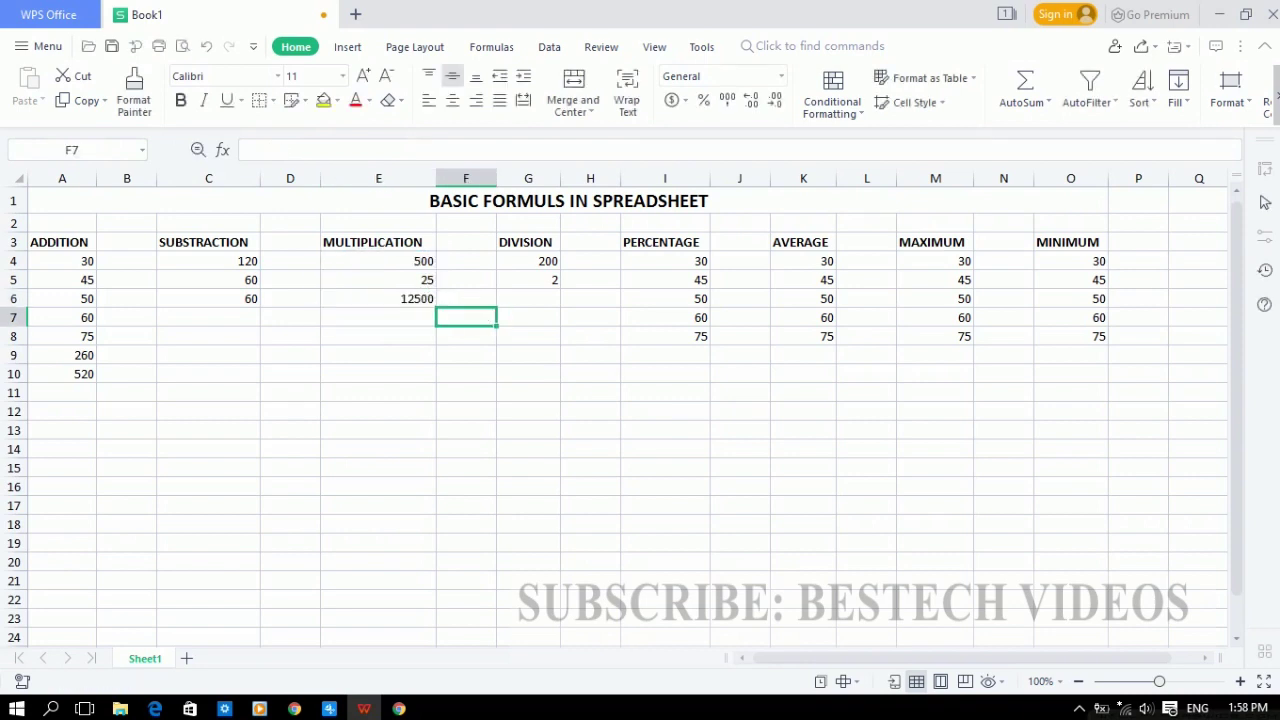
click(423, 307)
Step: Enter =G4/G5 in G6, giving 100
click(551, 300)
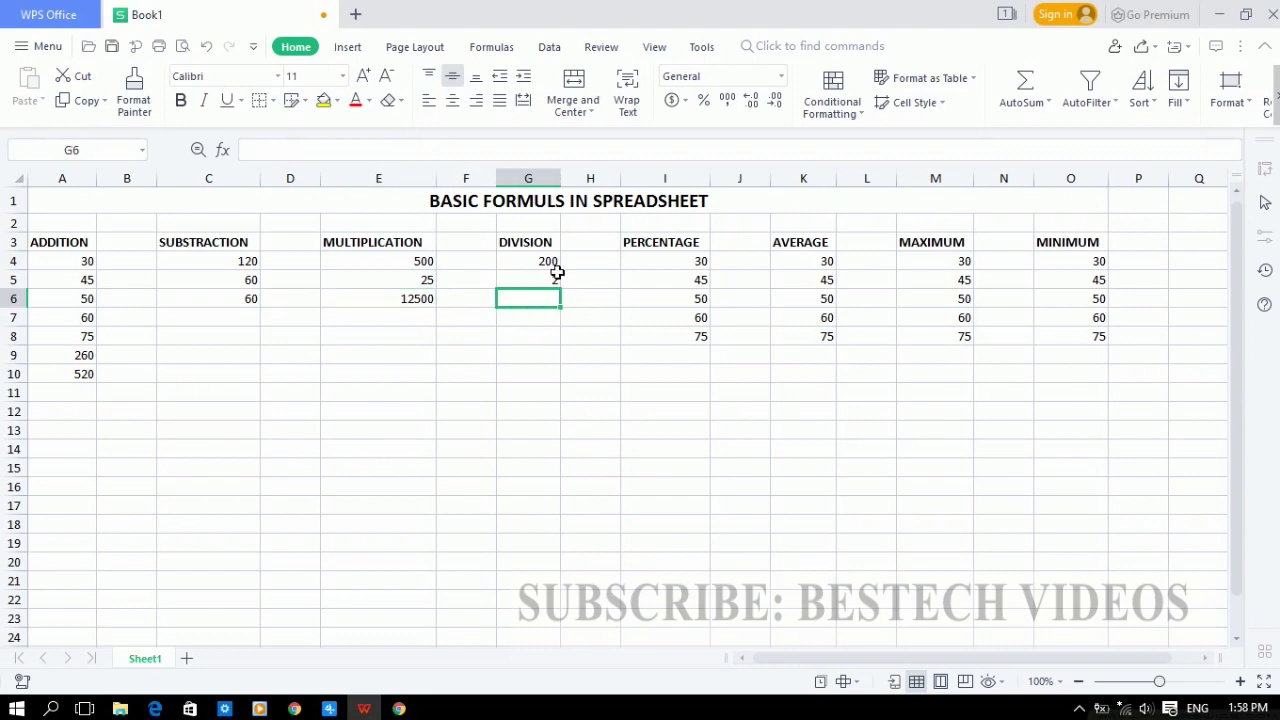
text(=)
click(553, 264)
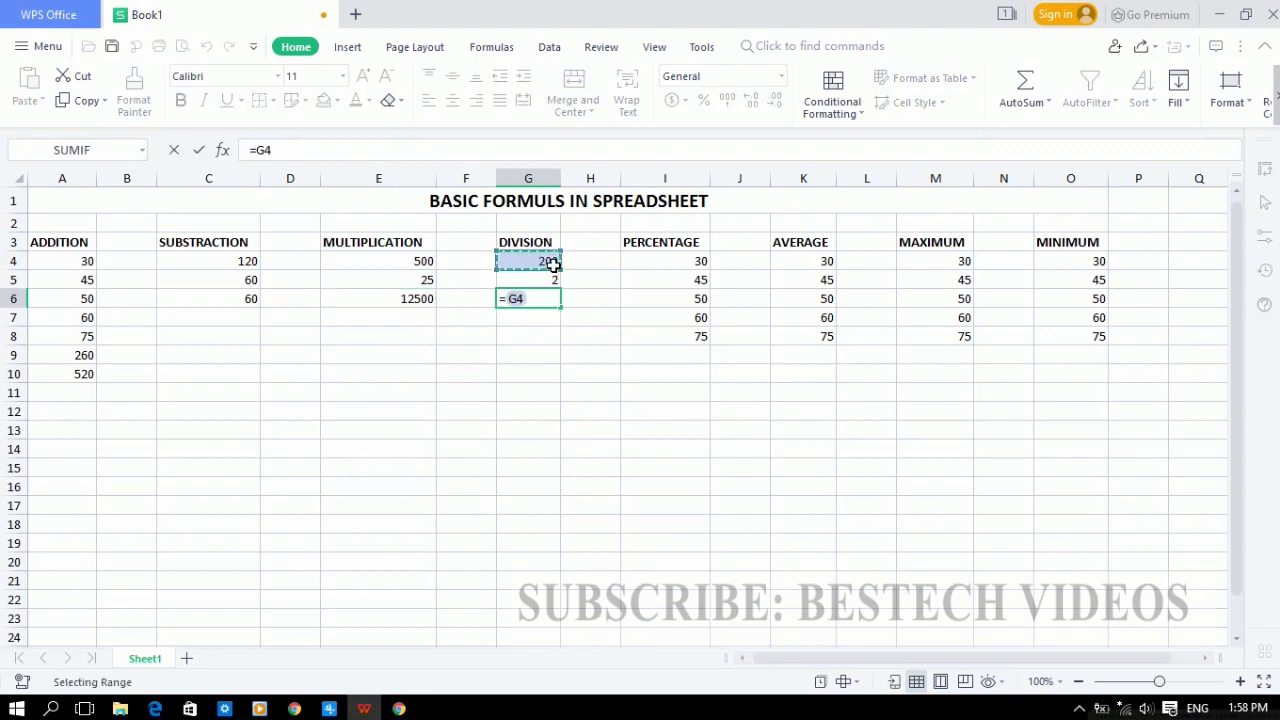
text(/)
click(553, 283)
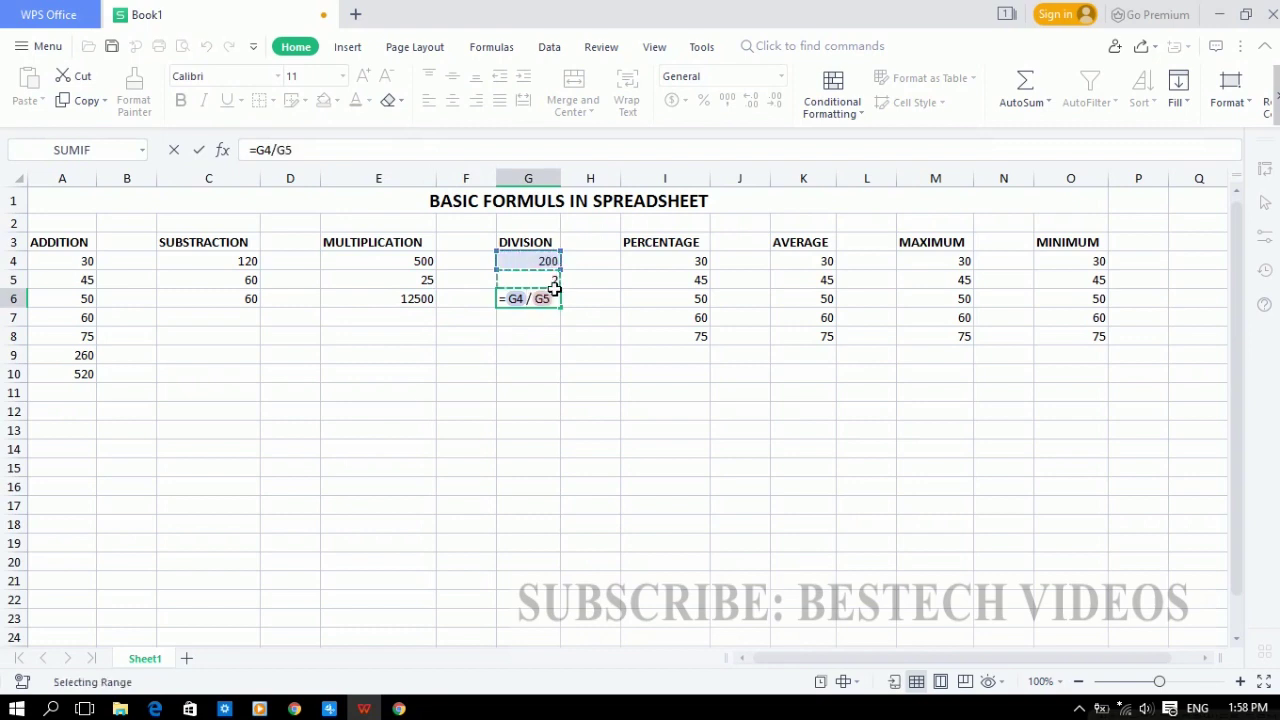
key(Return)
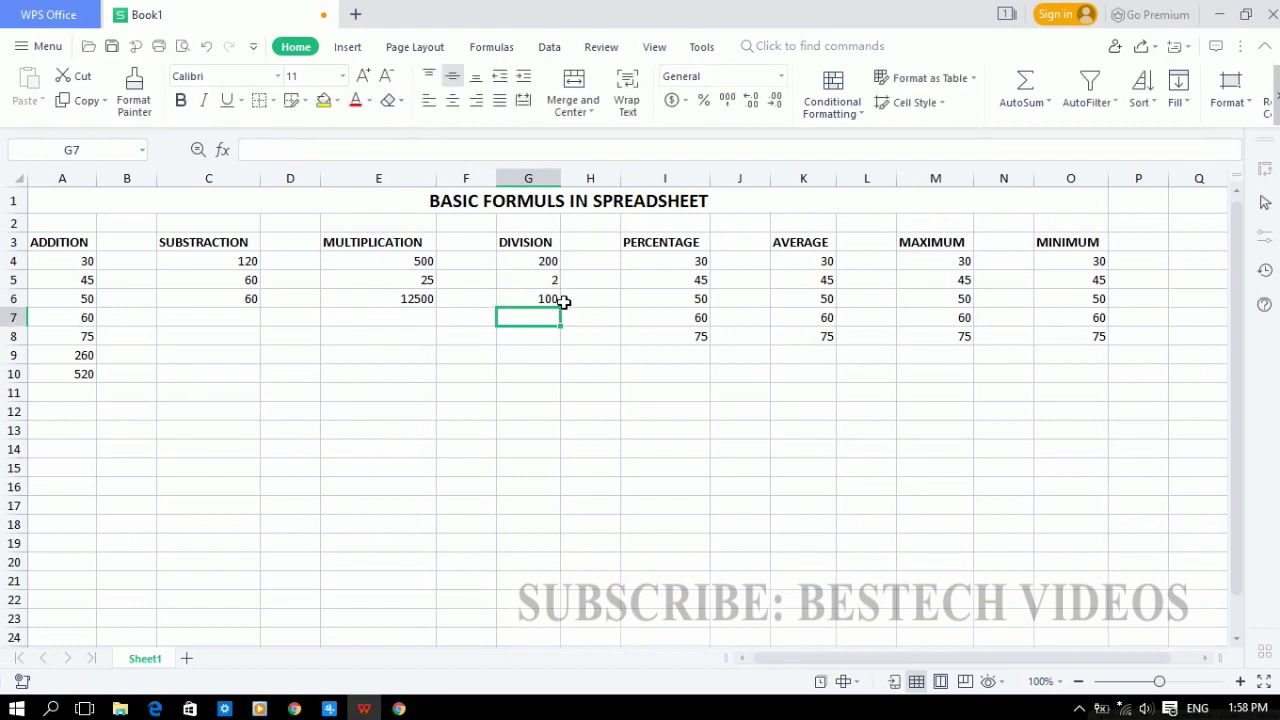
click(556, 301)
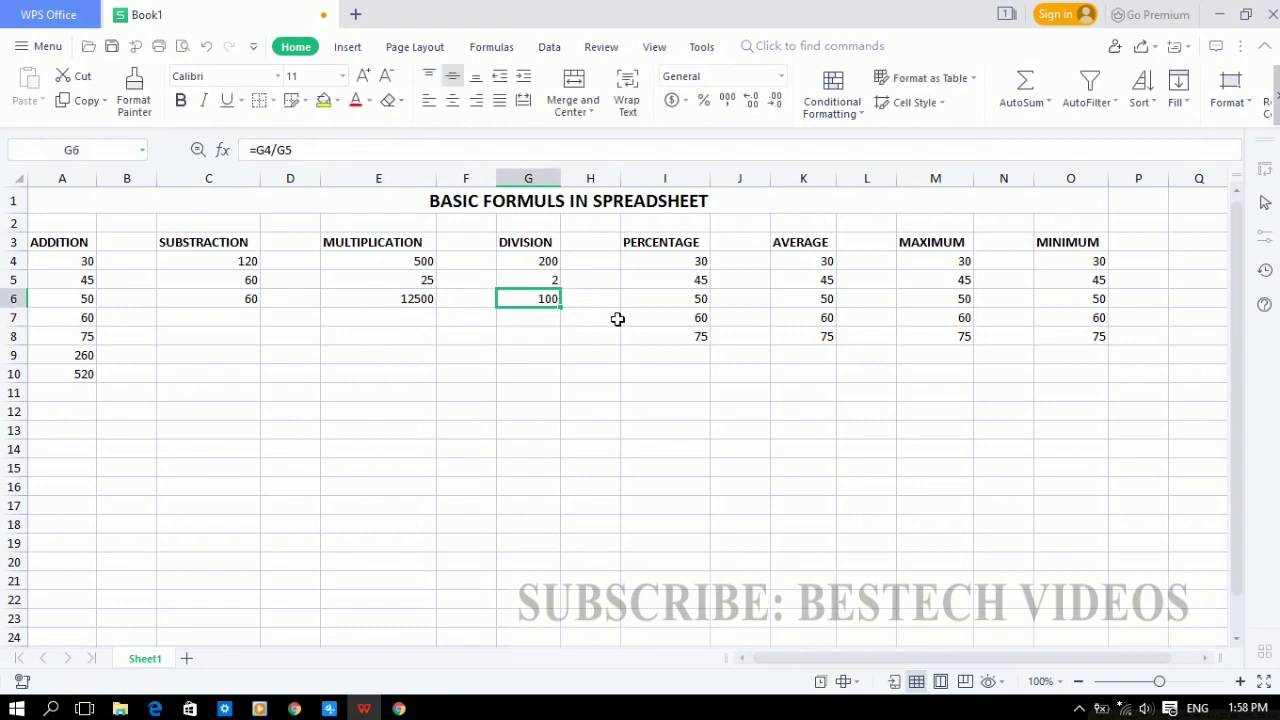
Step: Enter =A9/500 in I9, giving 0.52
double_click(691, 354)
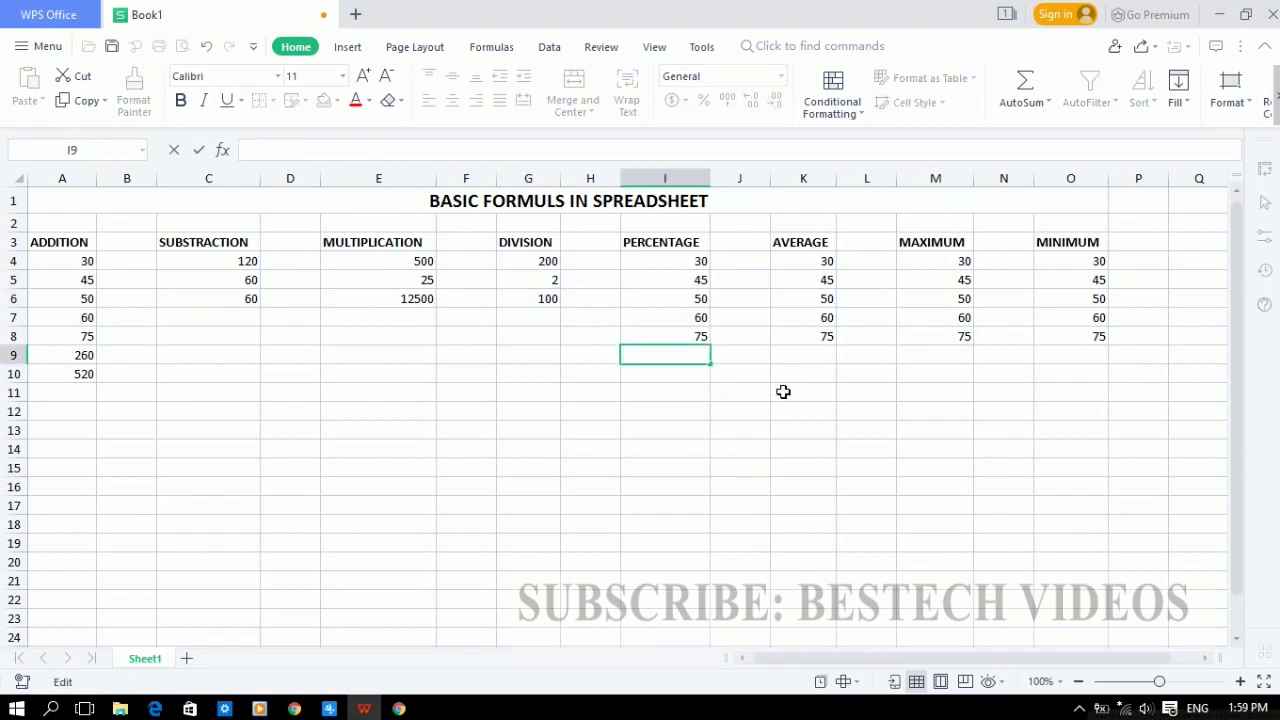
text(=)
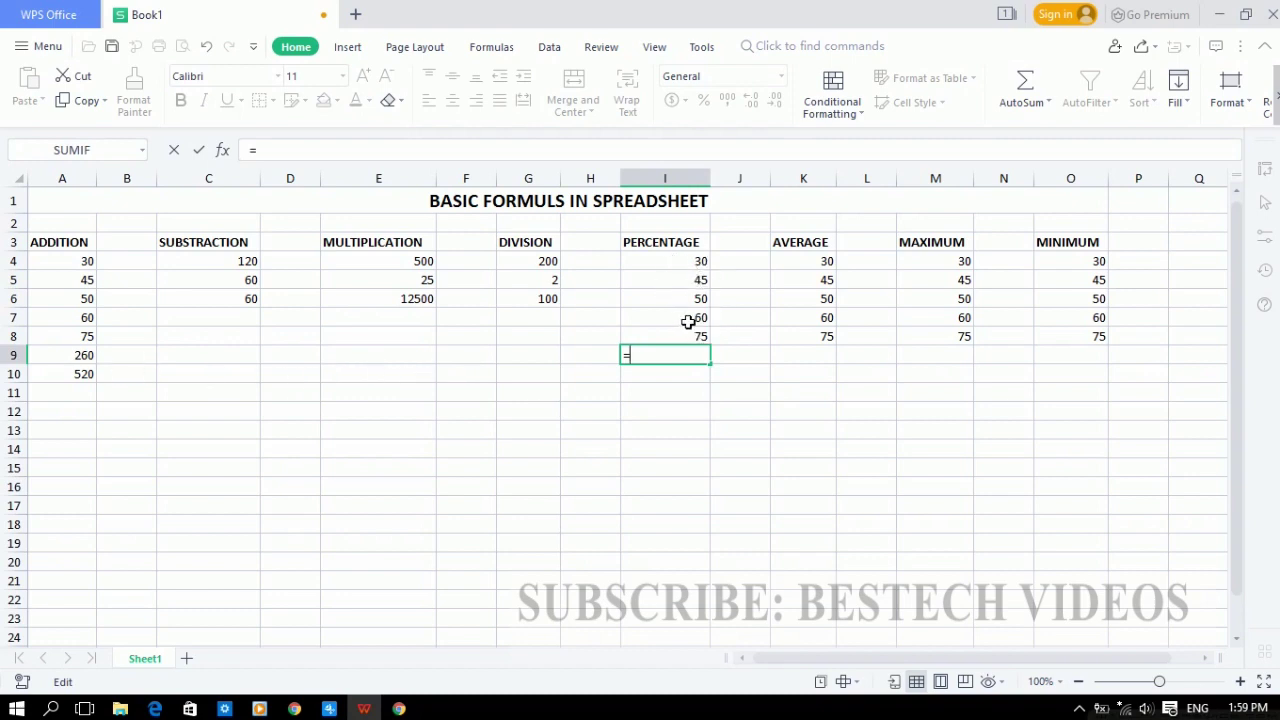
click(84, 360)
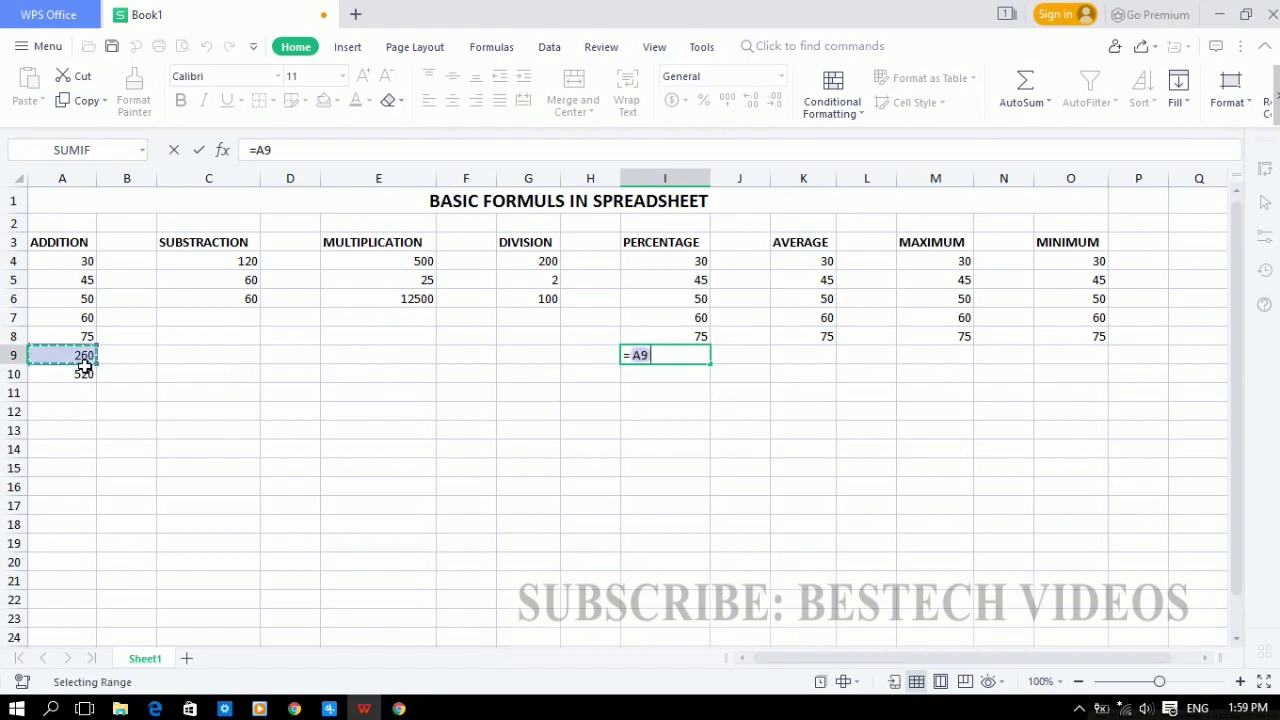
text(/)
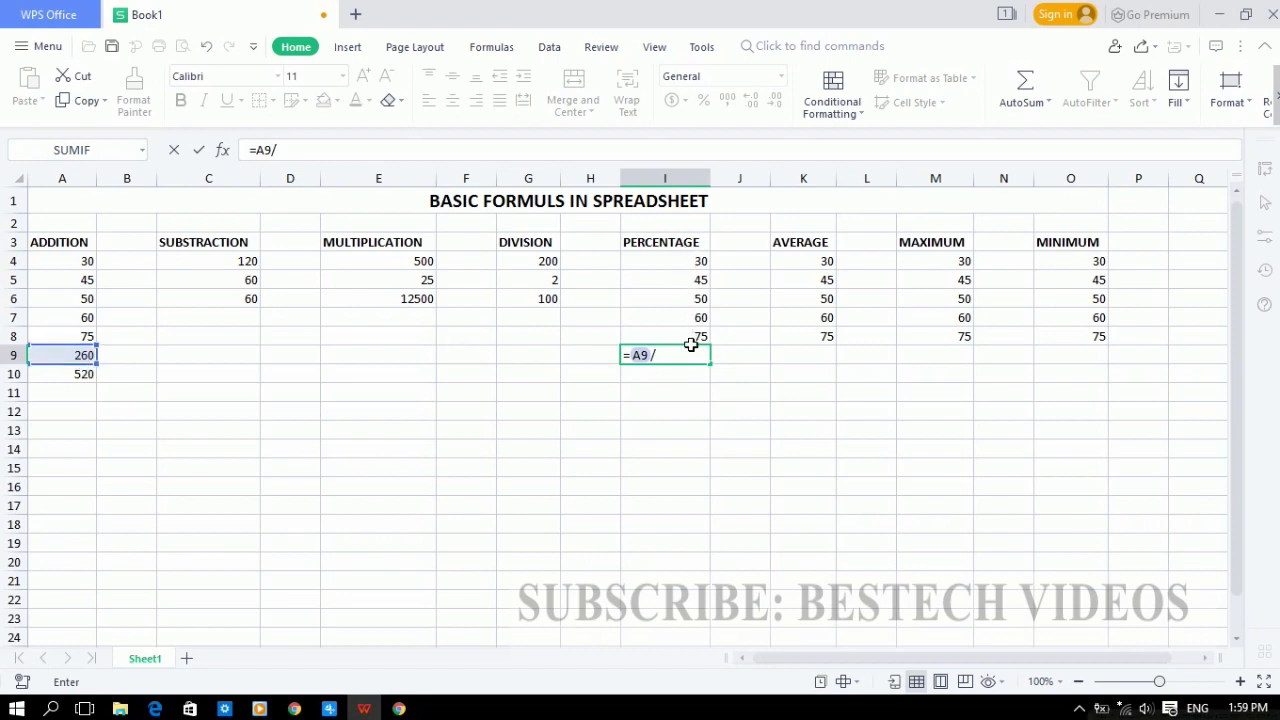
text(500)
key(Return)
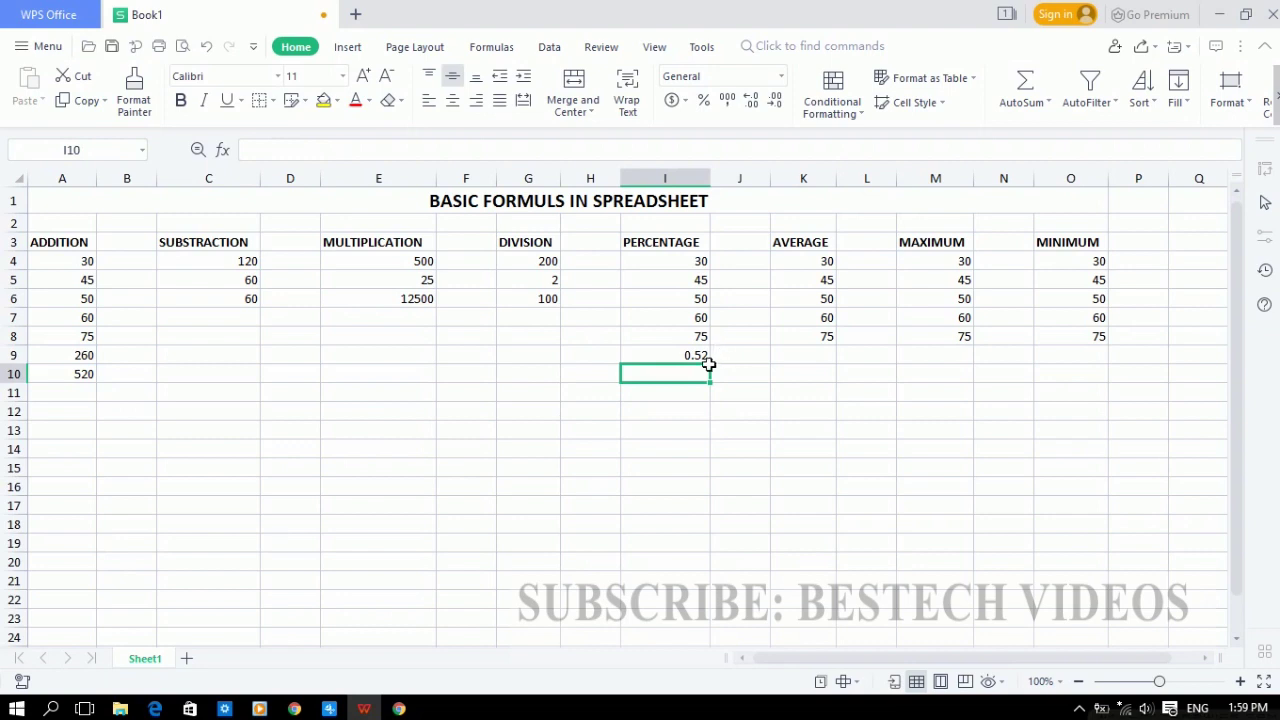
Step: Apply Percent Style to I9 so it shows 52%
click(706, 358)
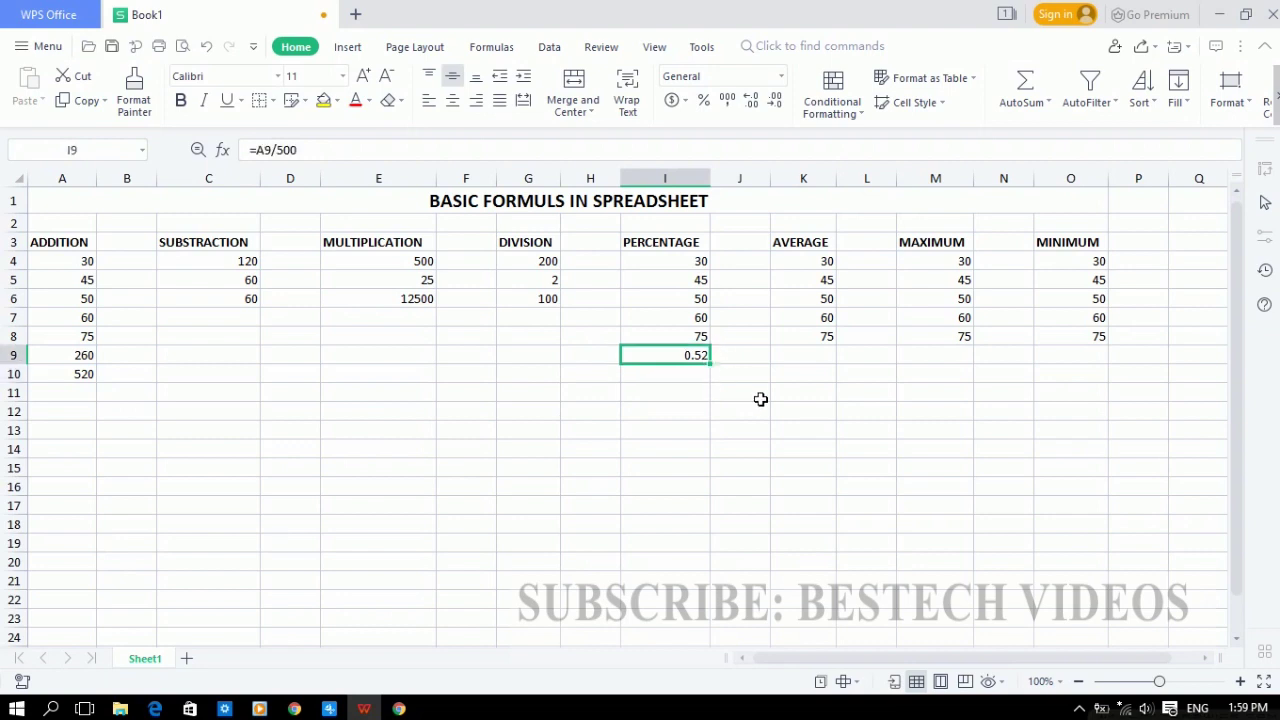
click(704, 101)
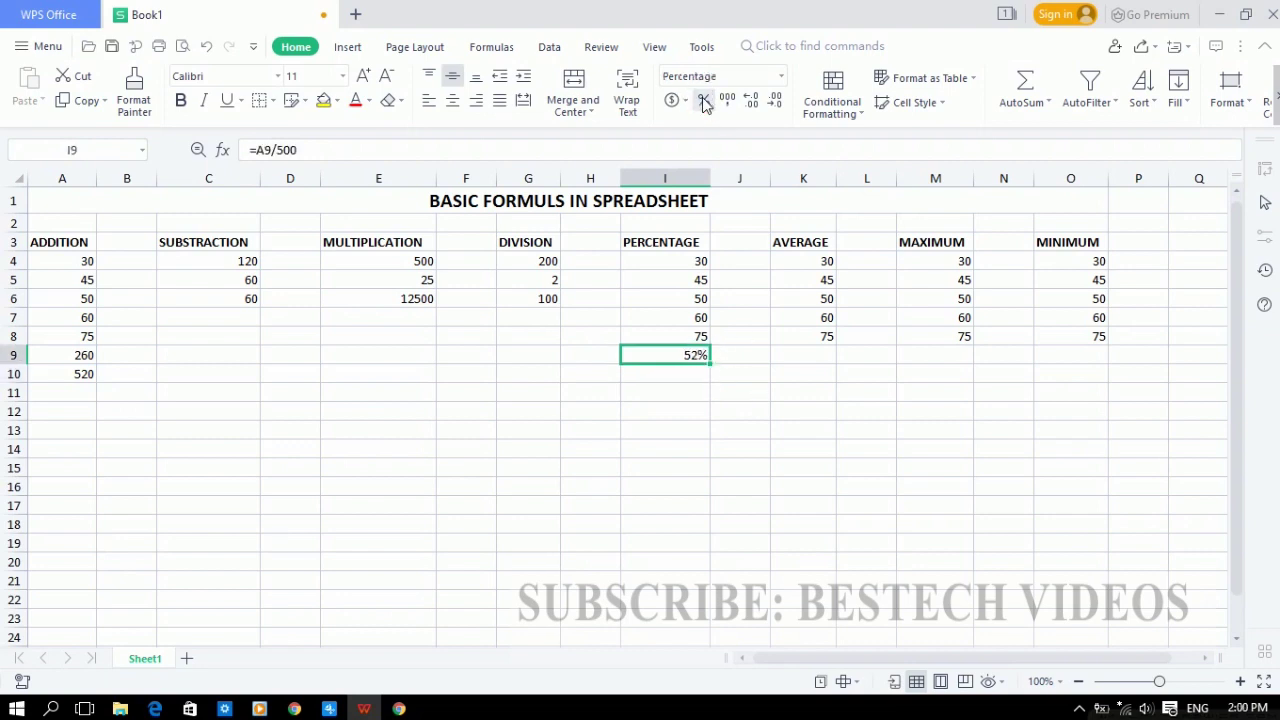
click(747, 375)
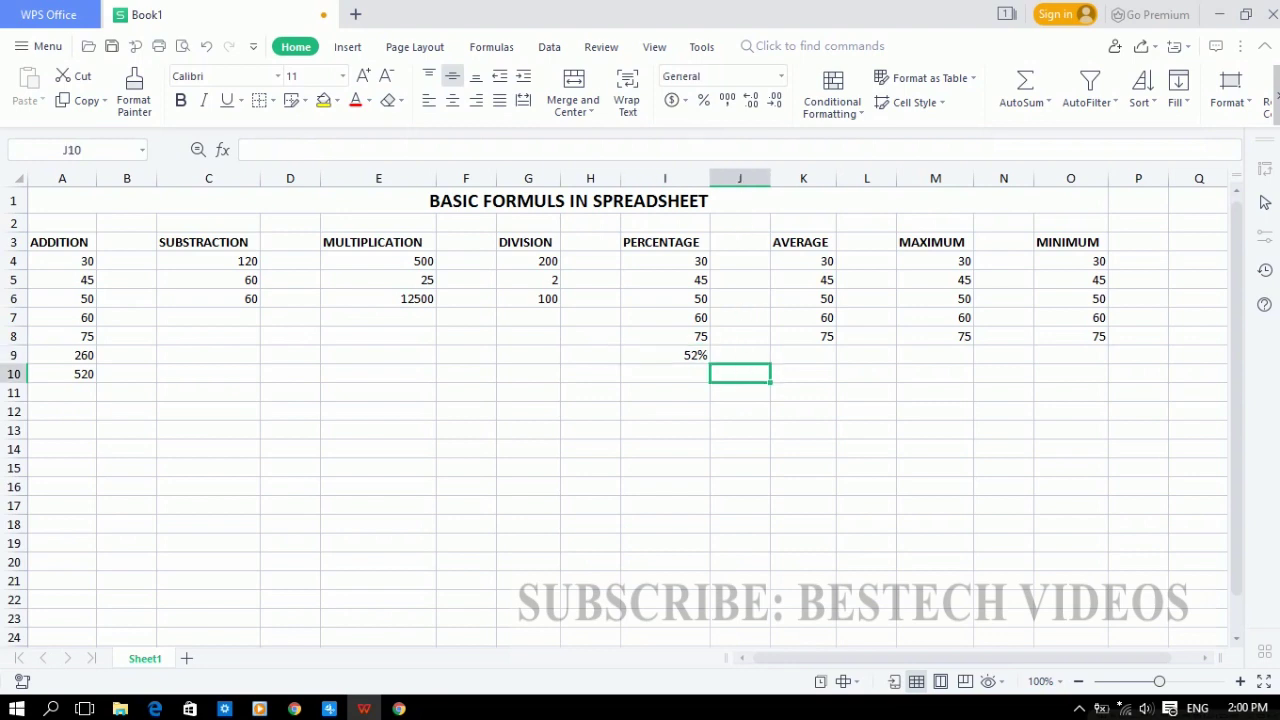
Step: Enter =AVERAGE(K4:K8) in K9, showing 52
click(826, 363)
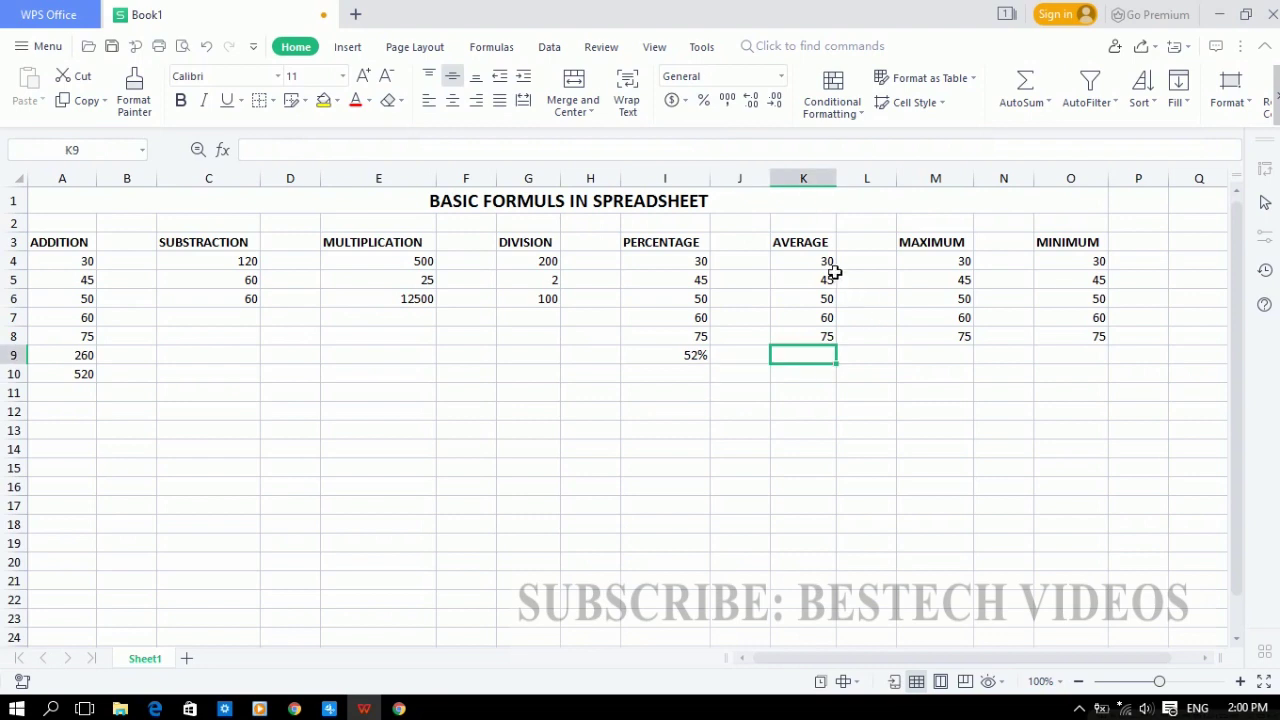
drag(828, 264, 835, 347)
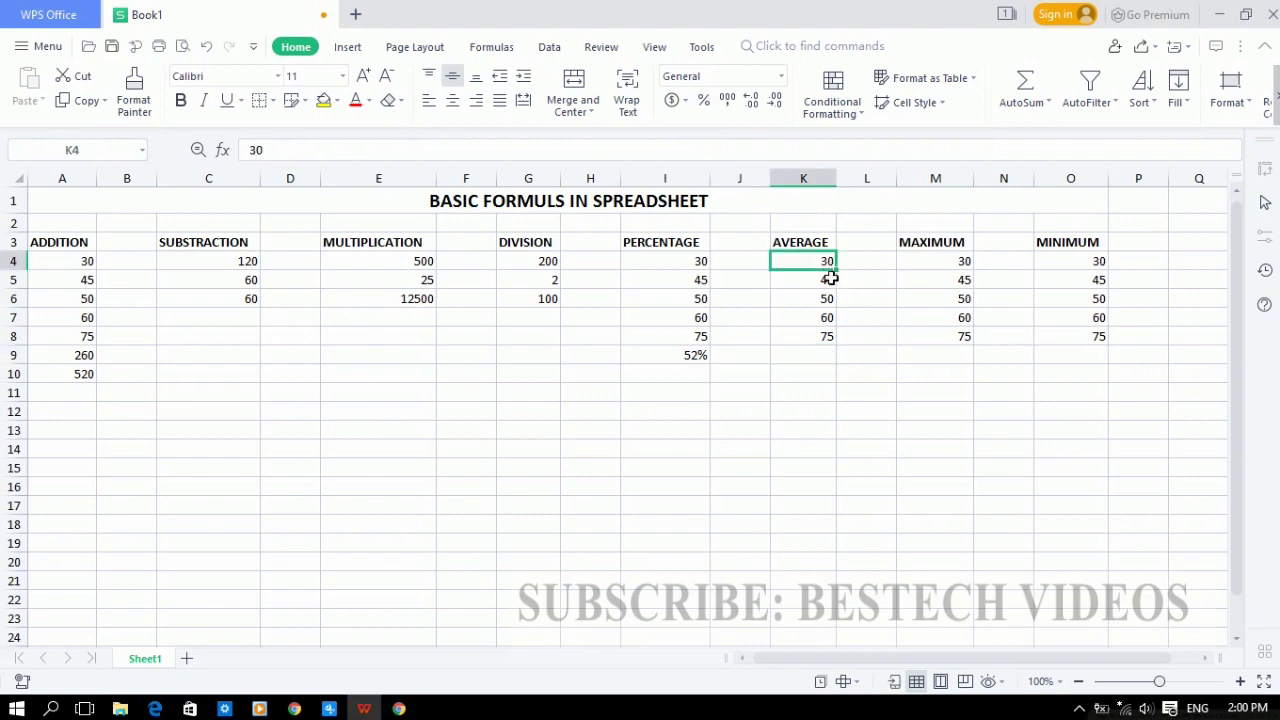
click(820, 361)
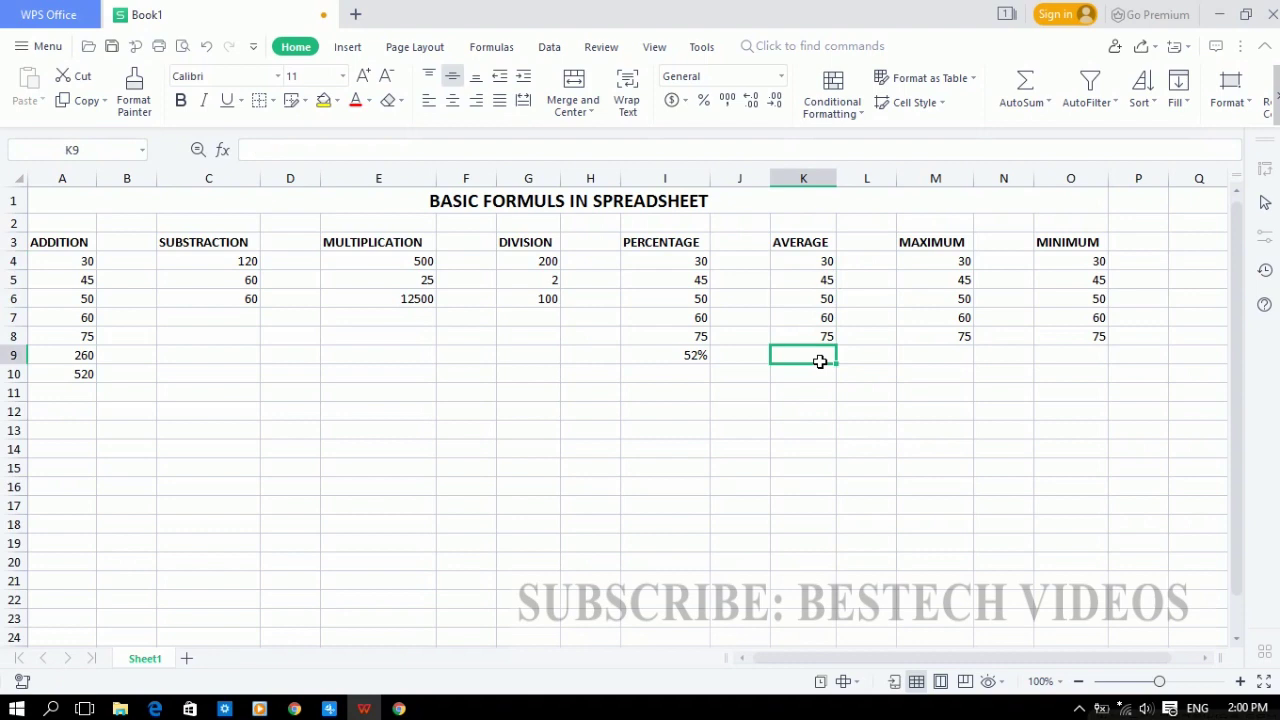
text(=)
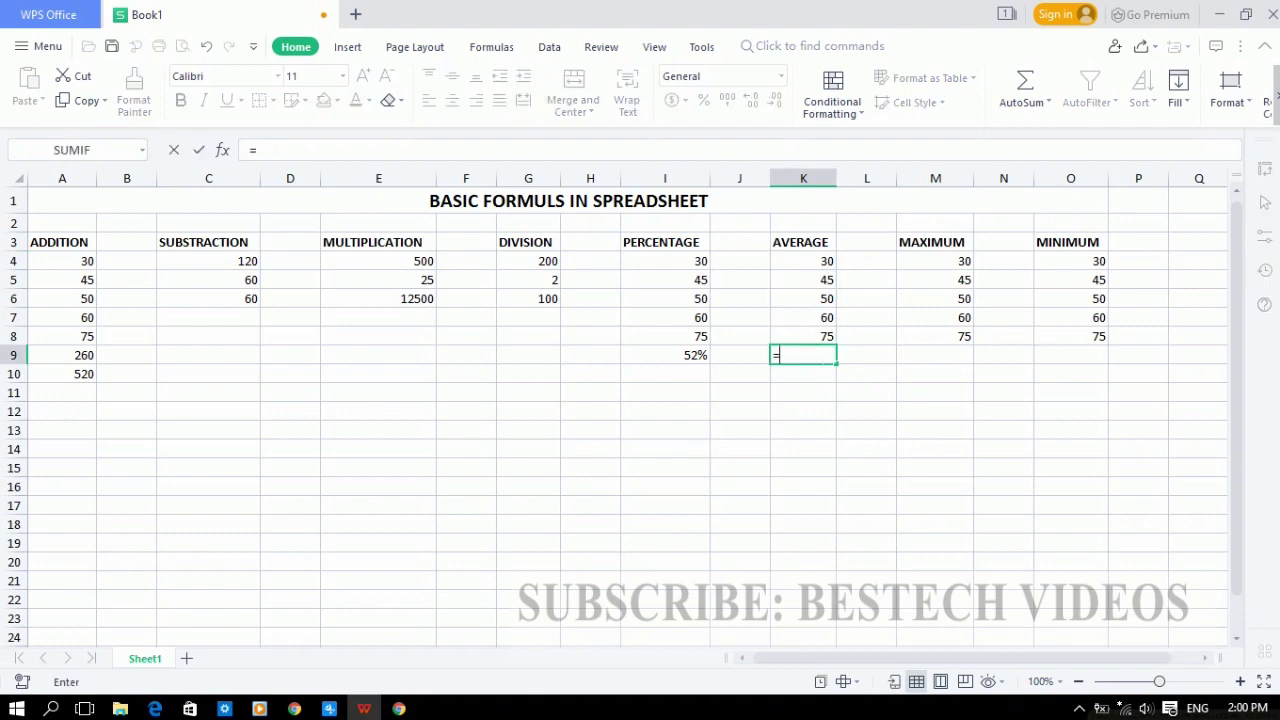
text(AVERAG)
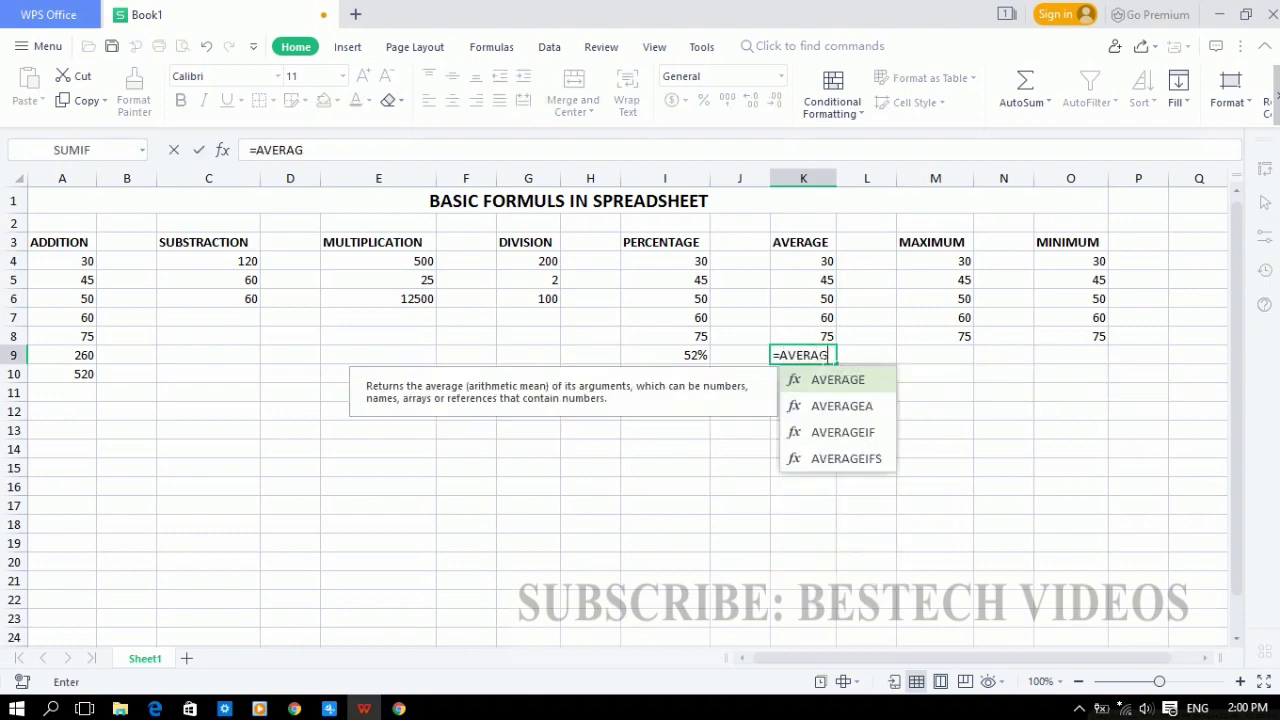
text(E)
text(()
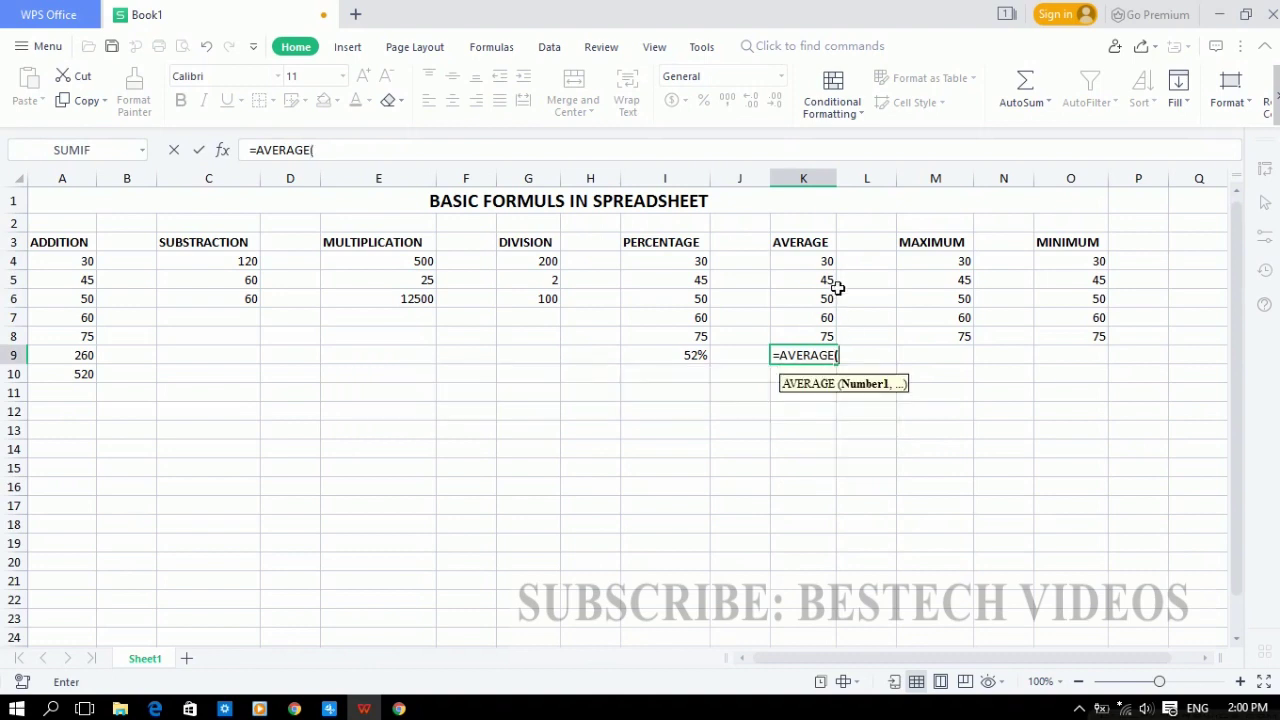
drag(828, 263, 828, 334)
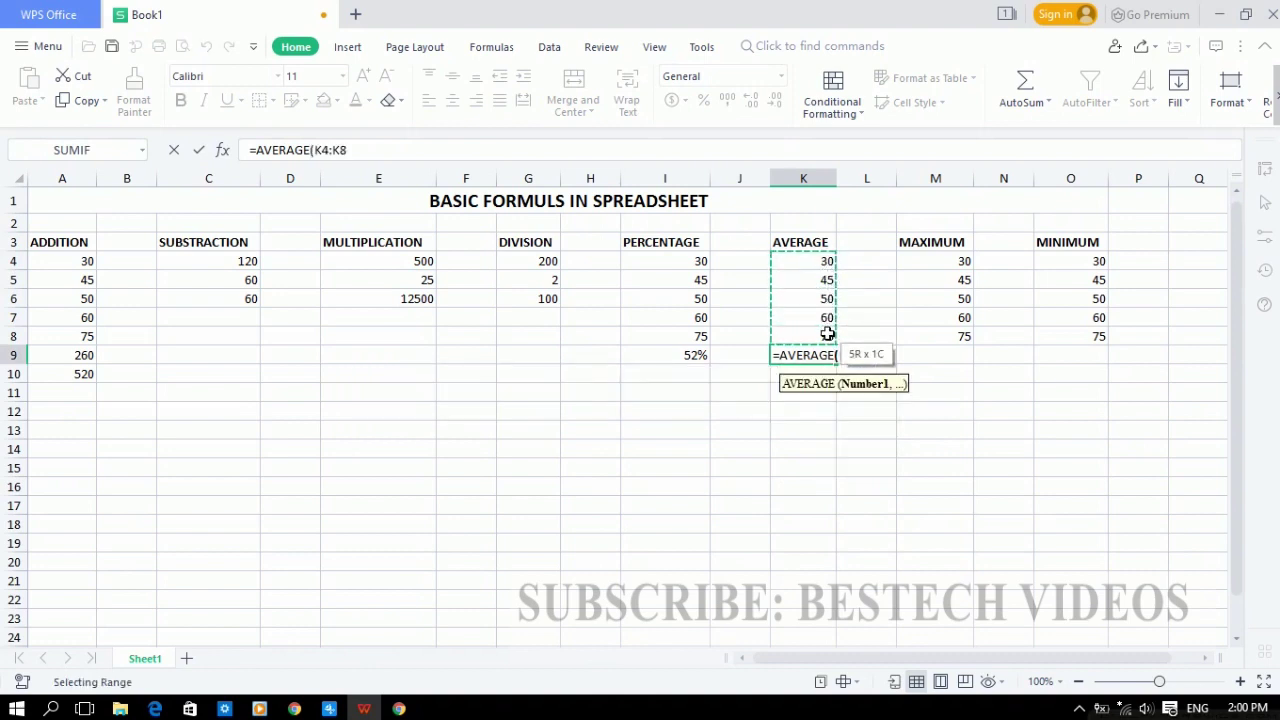
text())
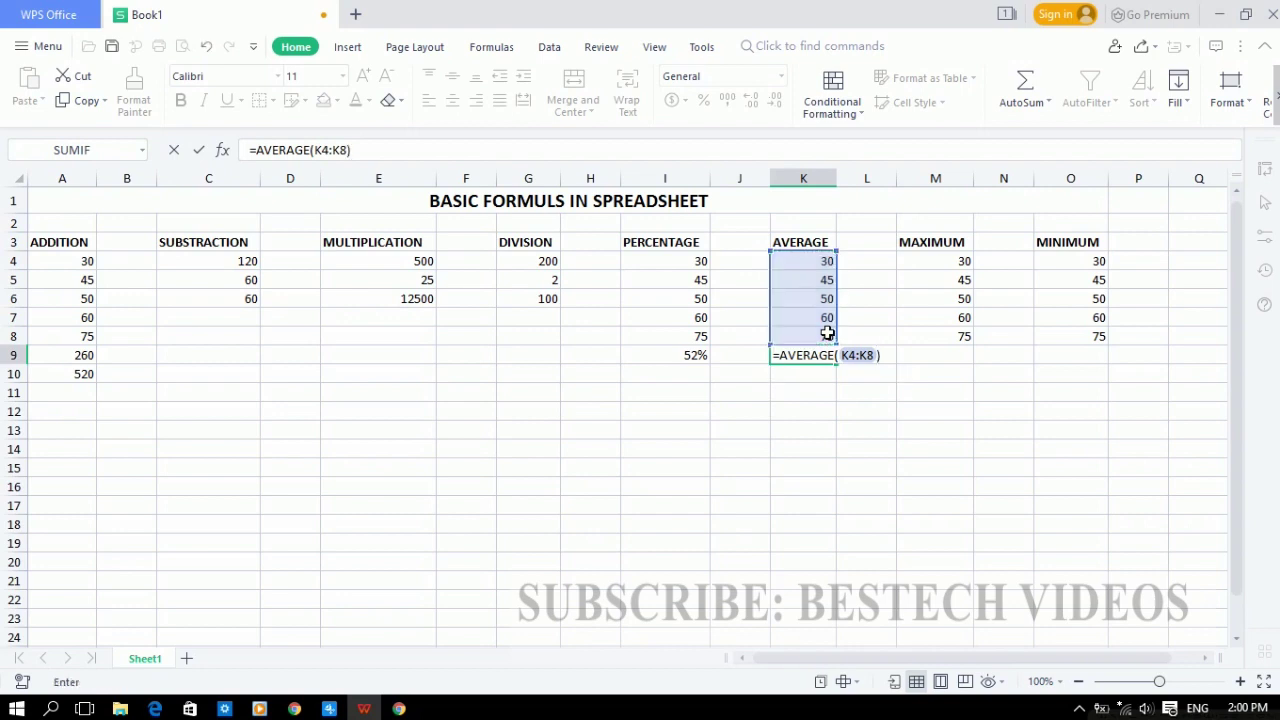
key(Return)
click(826, 352)
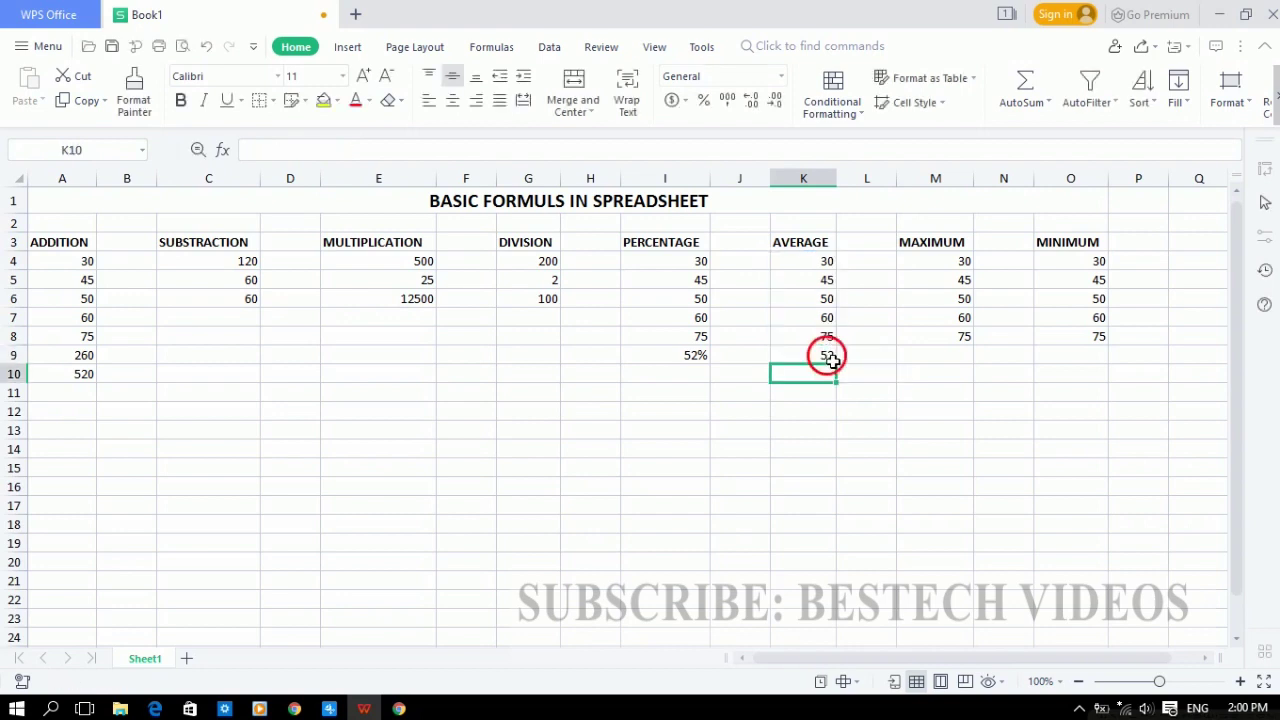
click(945, 360)
Step: Enter =MAX(M4:M8) in M9, showing 75
text(=)
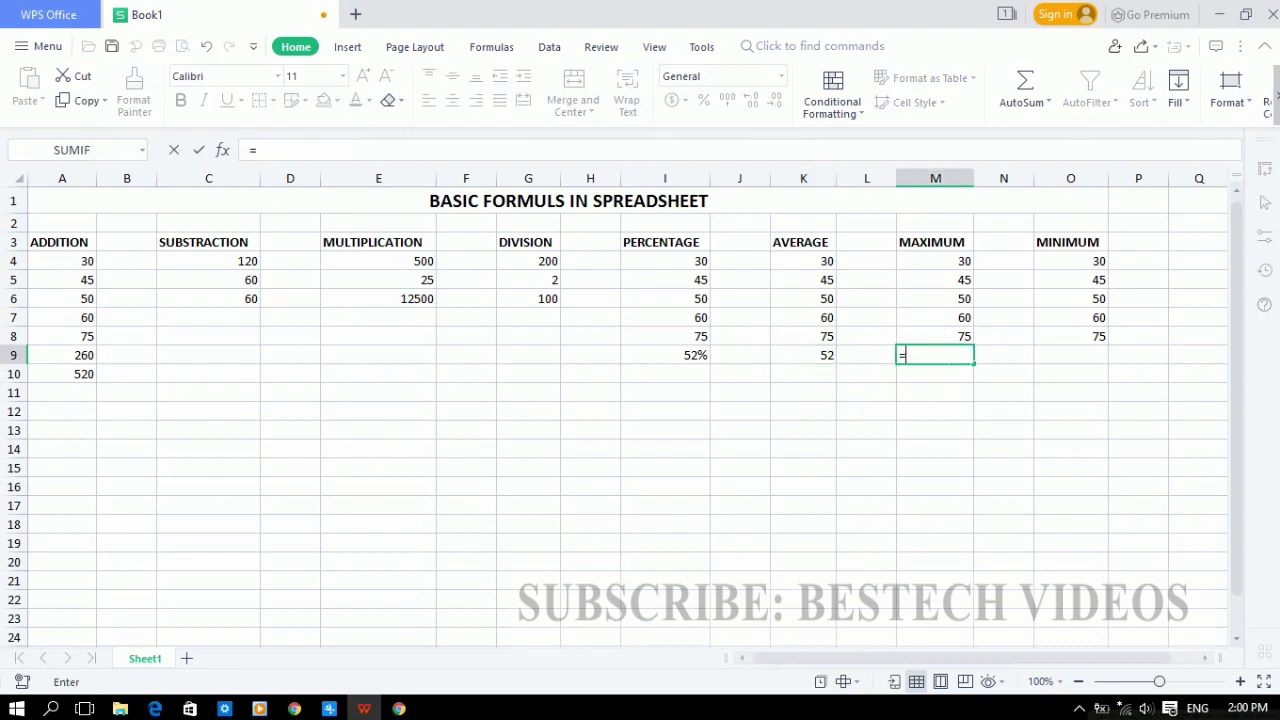
text(MAX)
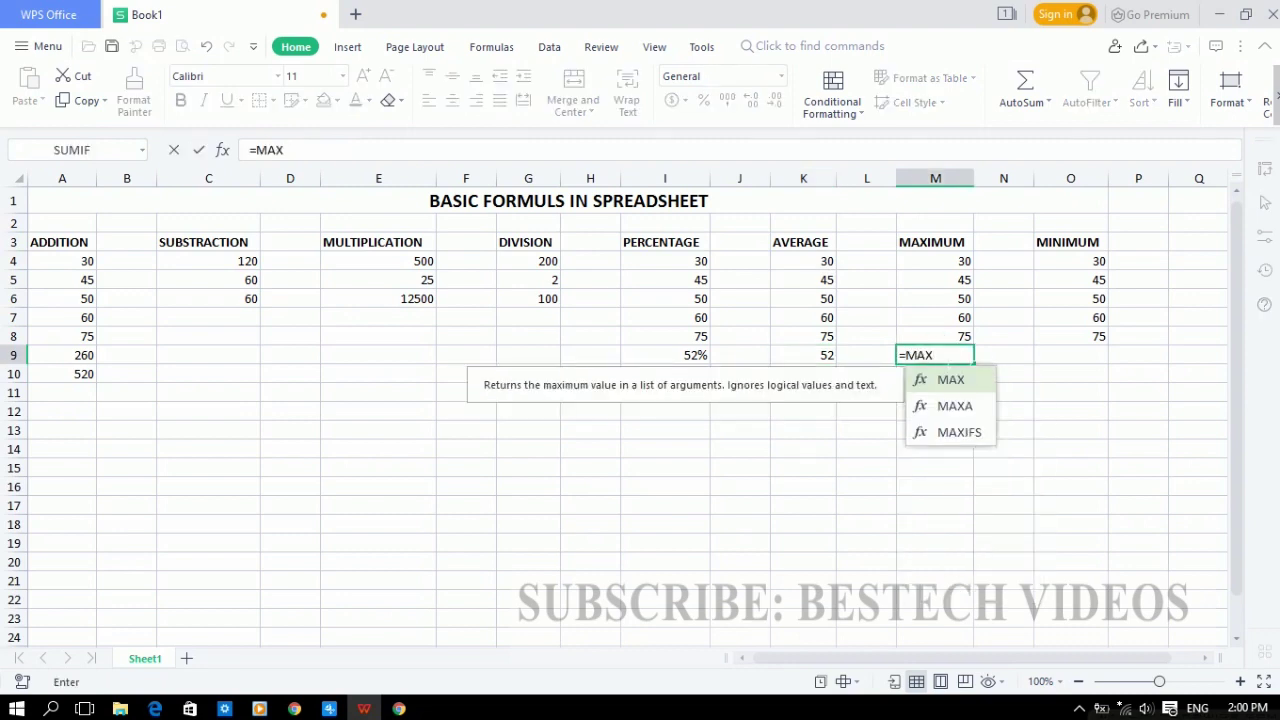
text(()
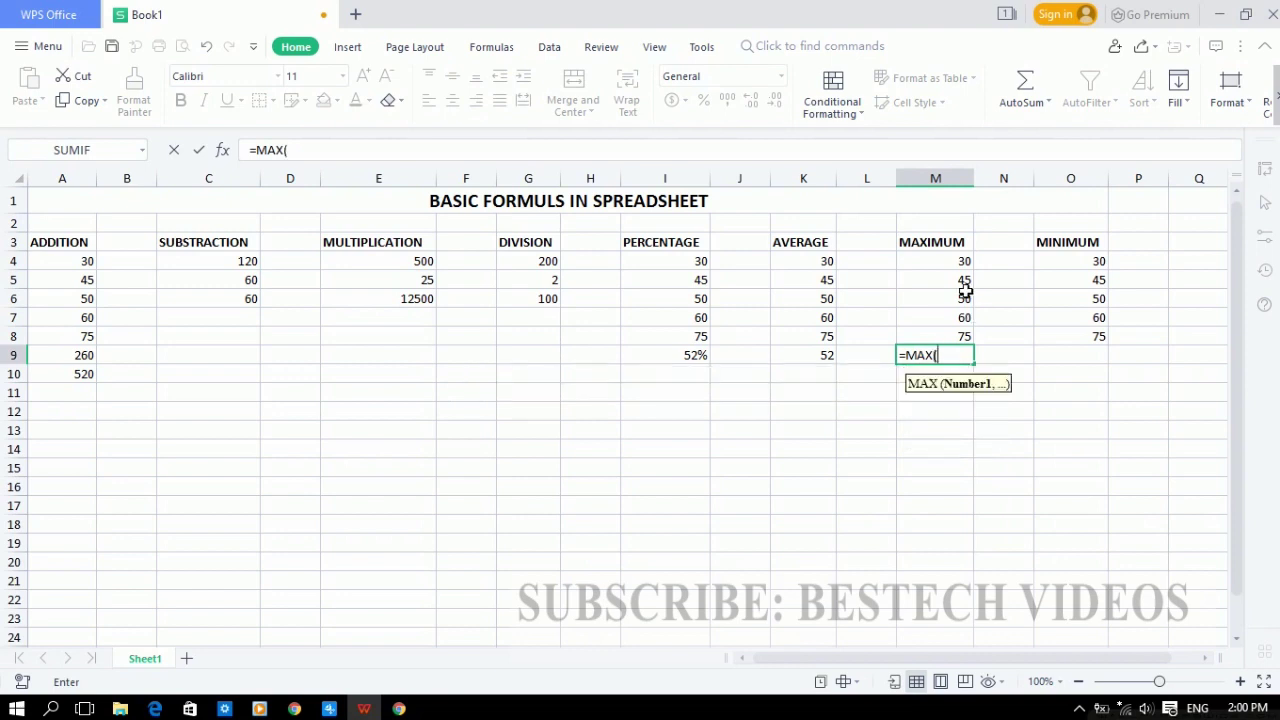
drag(962, 264, 966, 336)
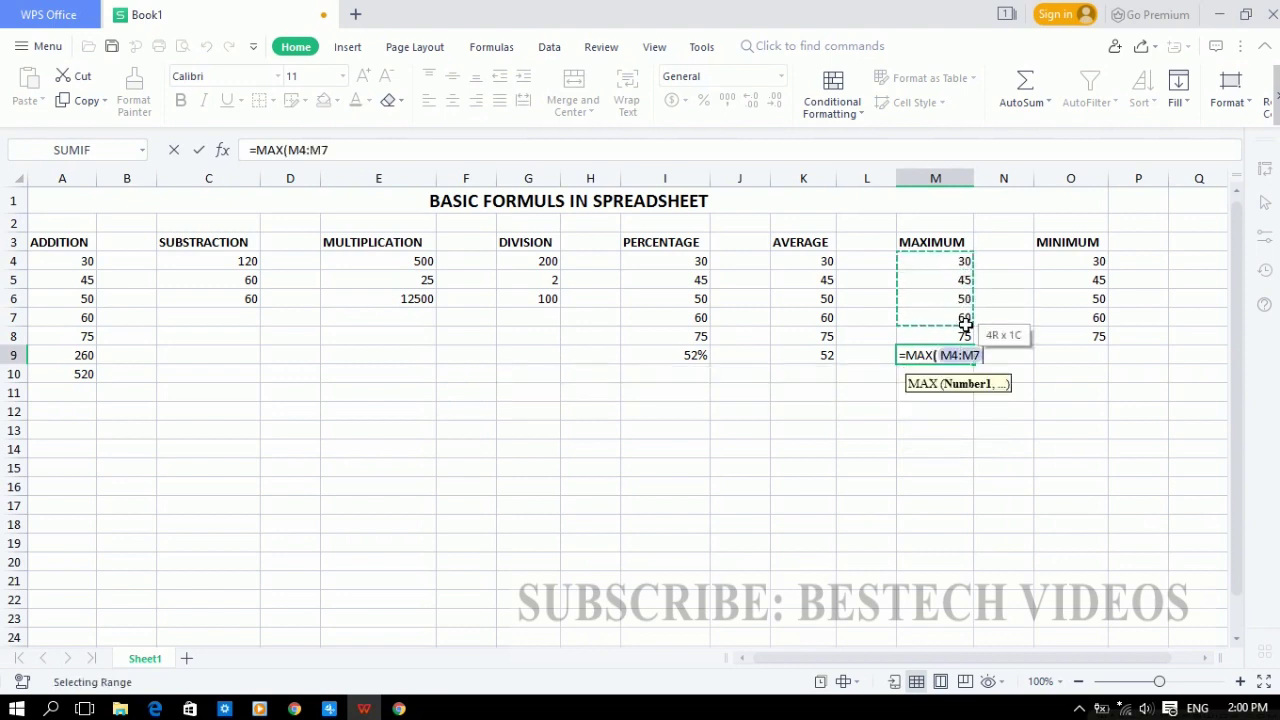
text())
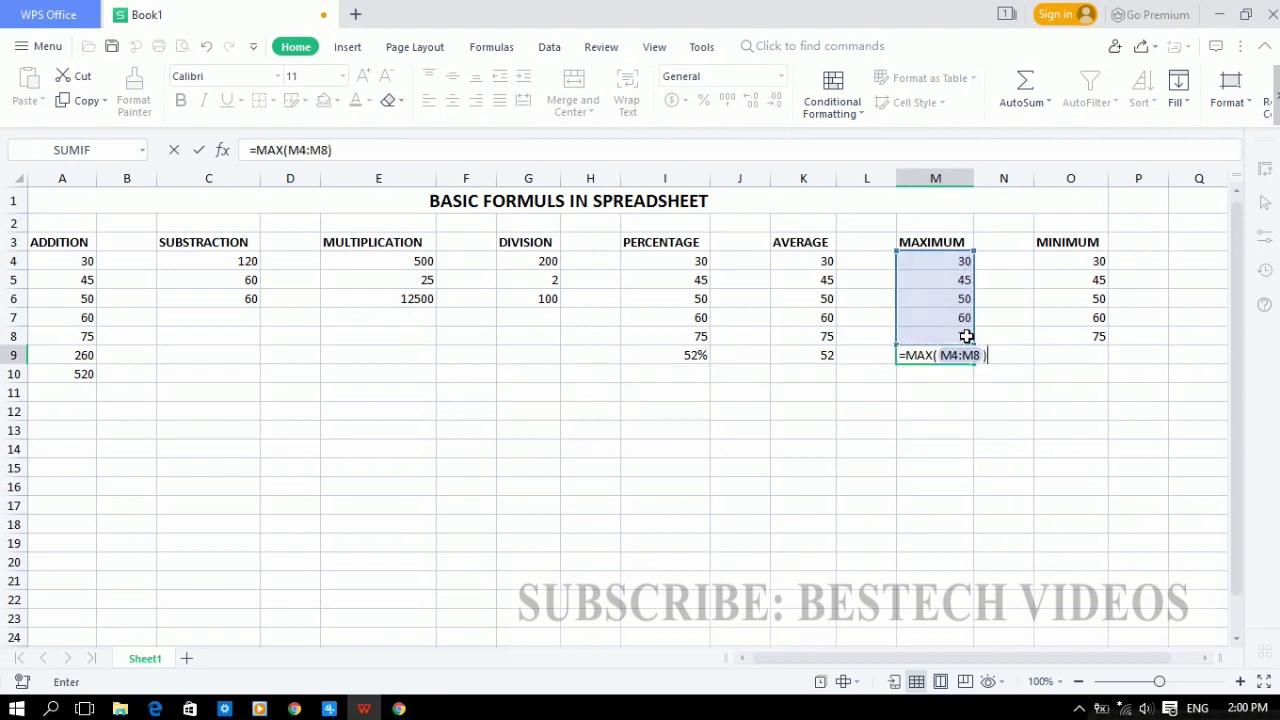
key(Return)
click(966, 360)
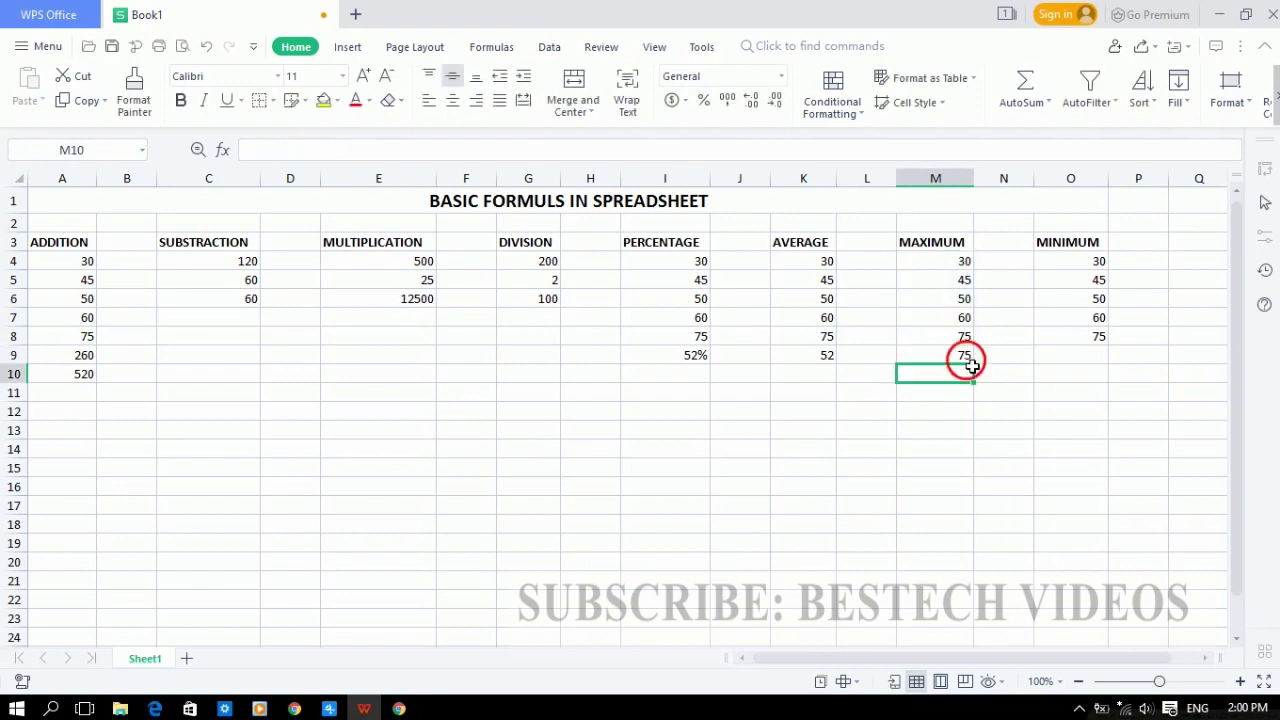
Step: Enter =MIN(O4:O8) in O9 via autocomplete, showing 30
click(1101, 361)
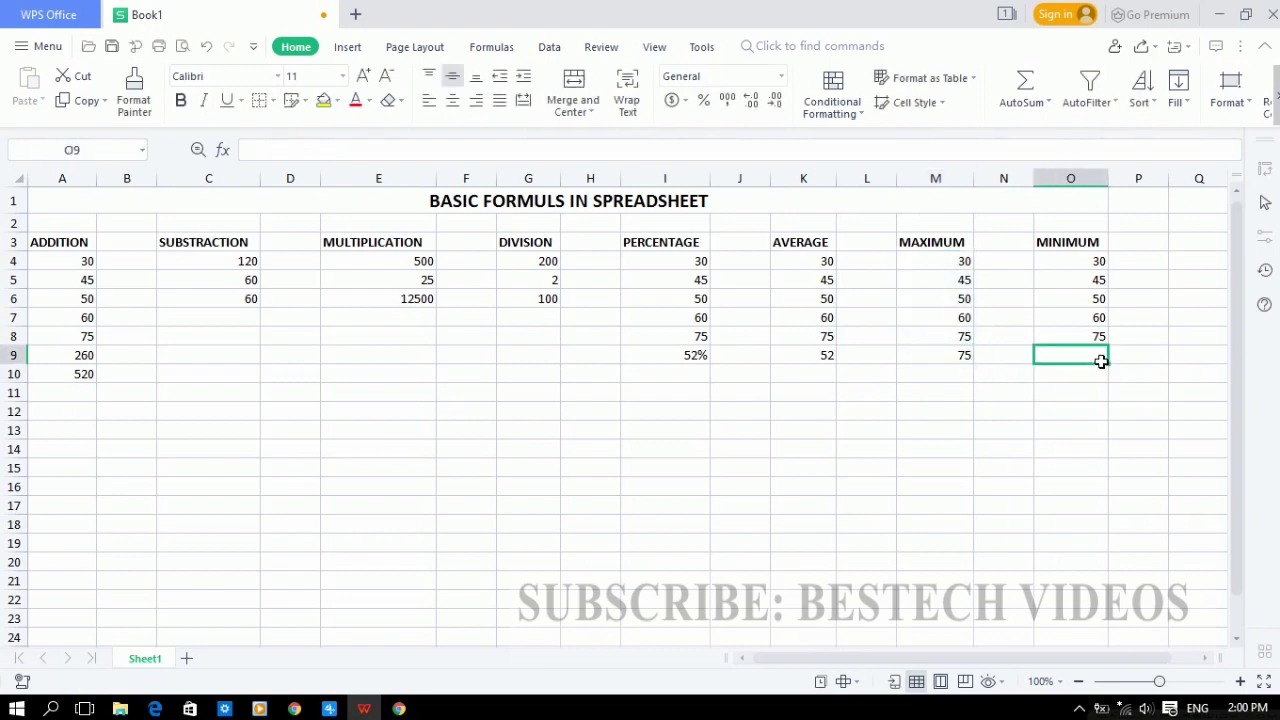
text(=MIN)
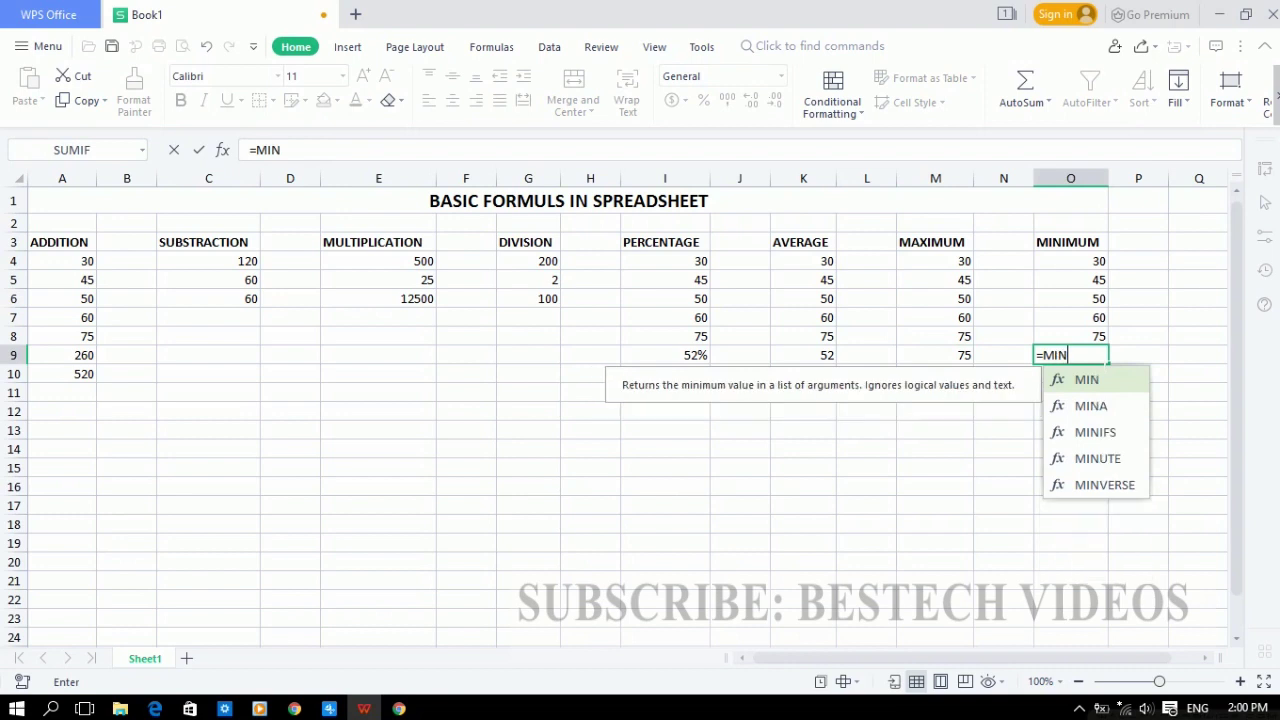
double_click(1105, 387)
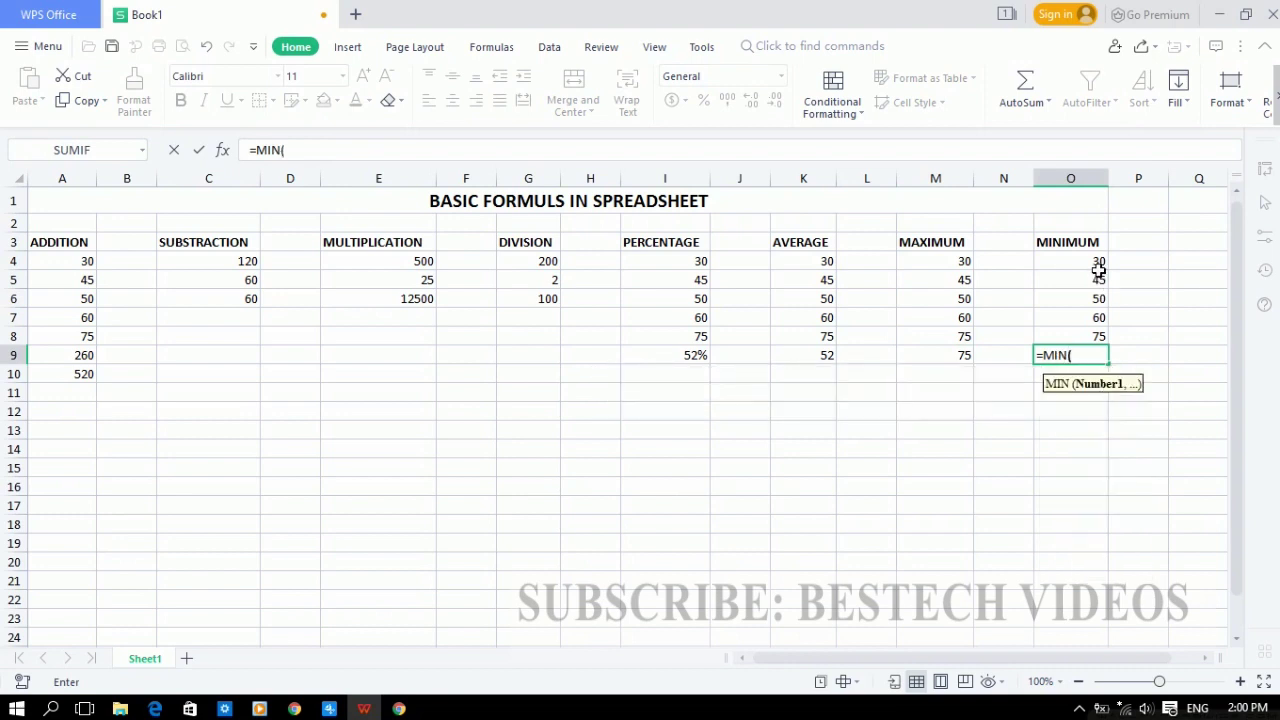
drag(1100, 261, 1103, 340)
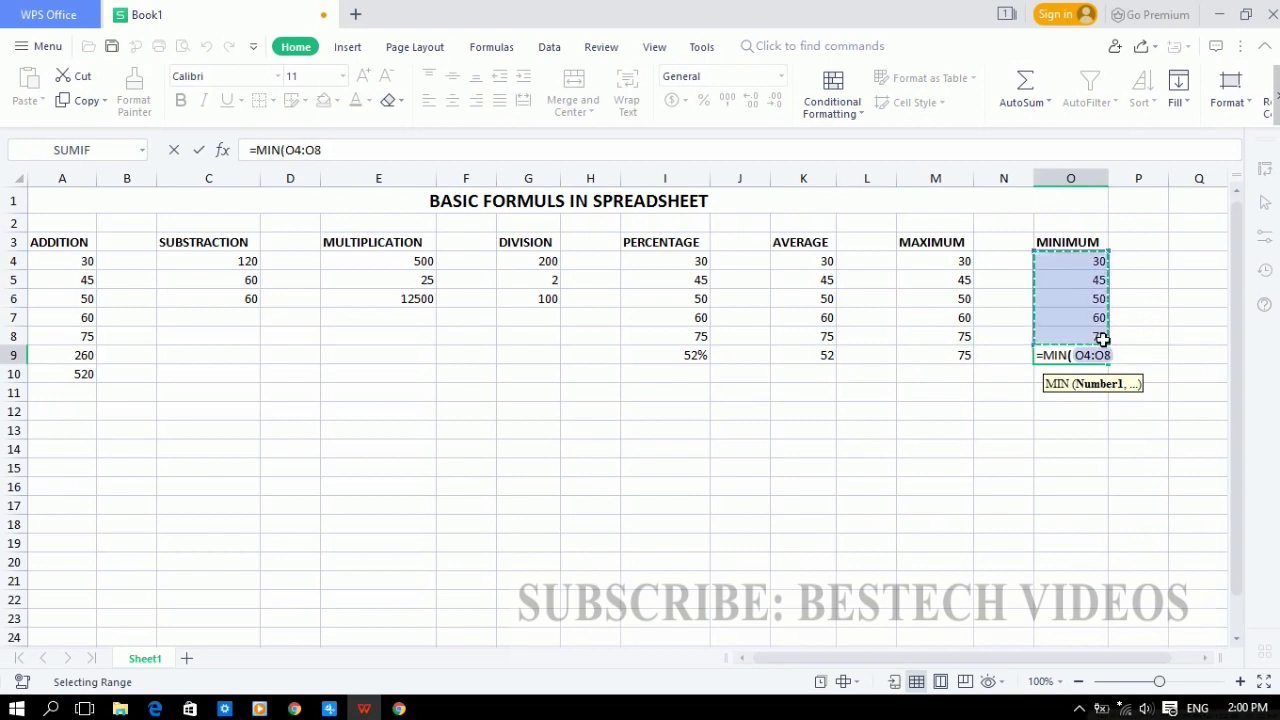
text())
key(Return)
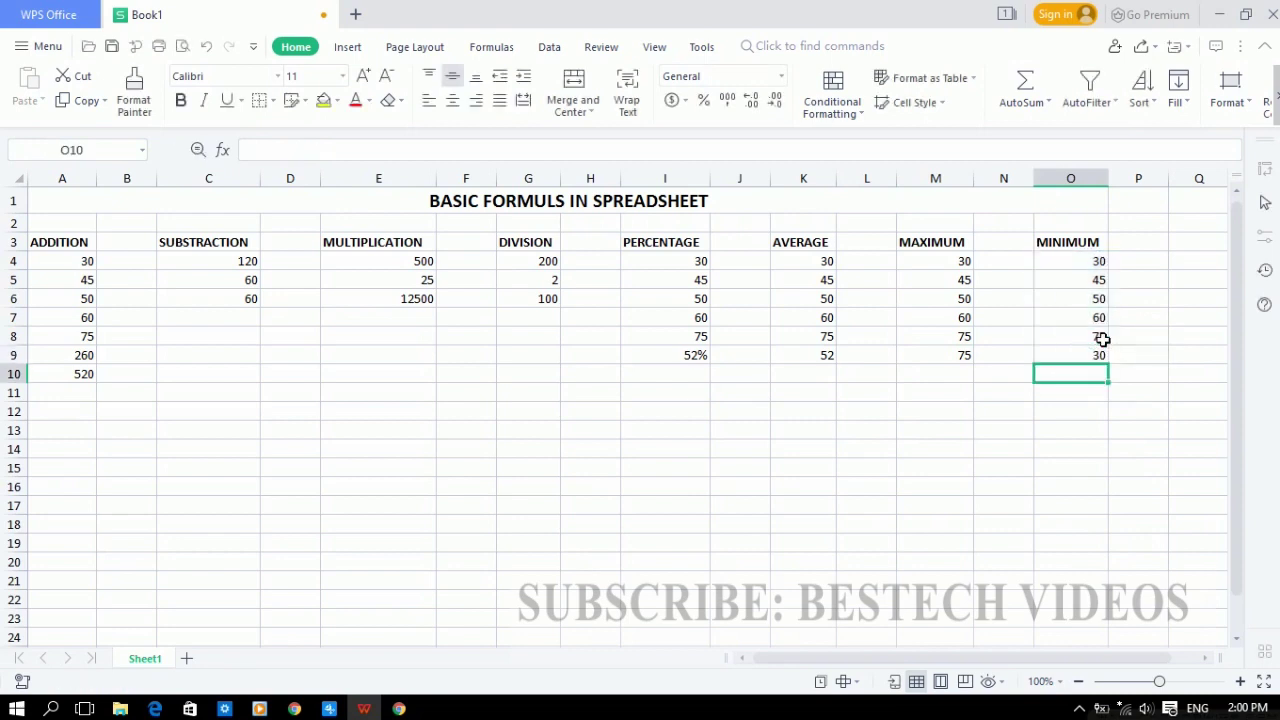
click(1104, 355)
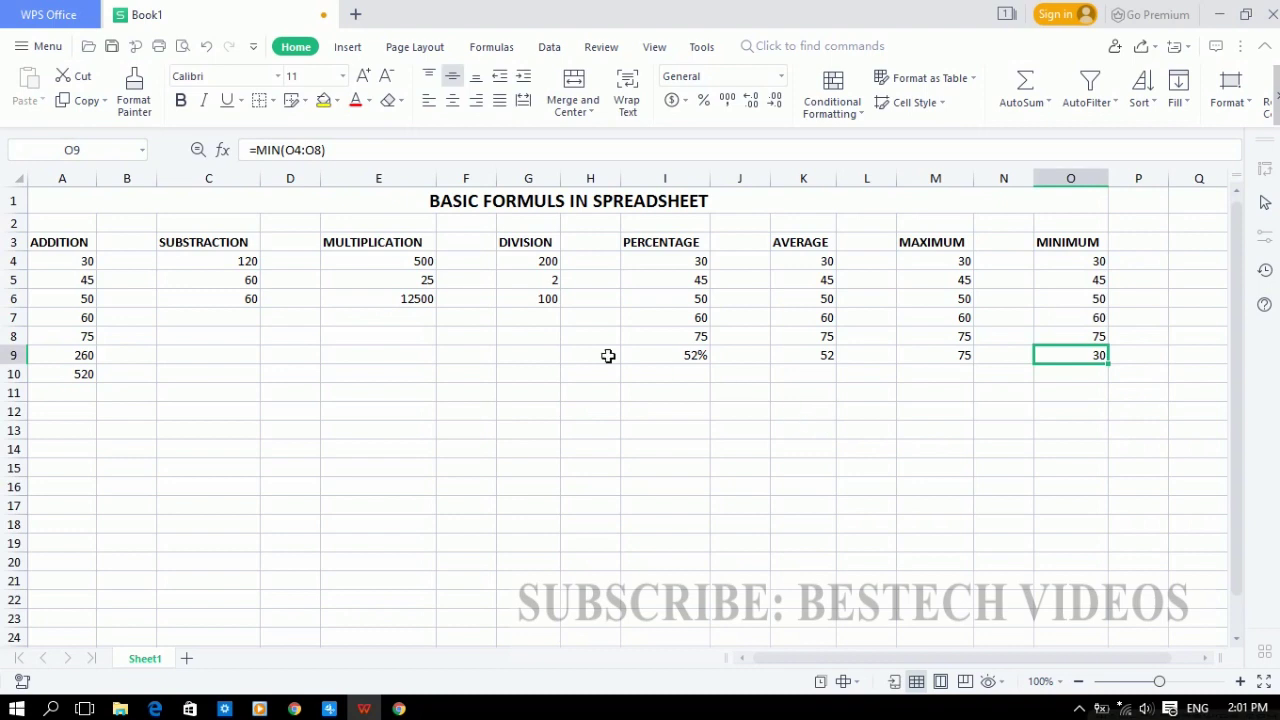
Step: Replace G6's formula with the hard-typed =200/2
double_click(543, 298)
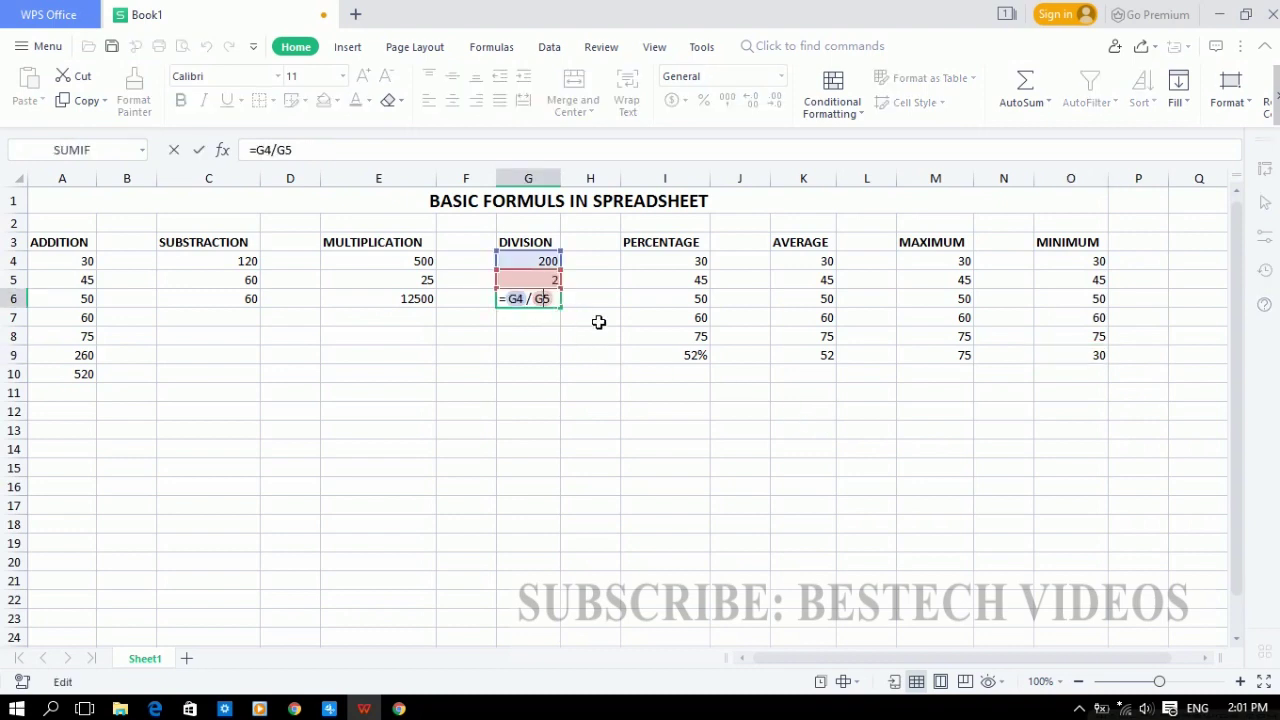
key(BackSpace)
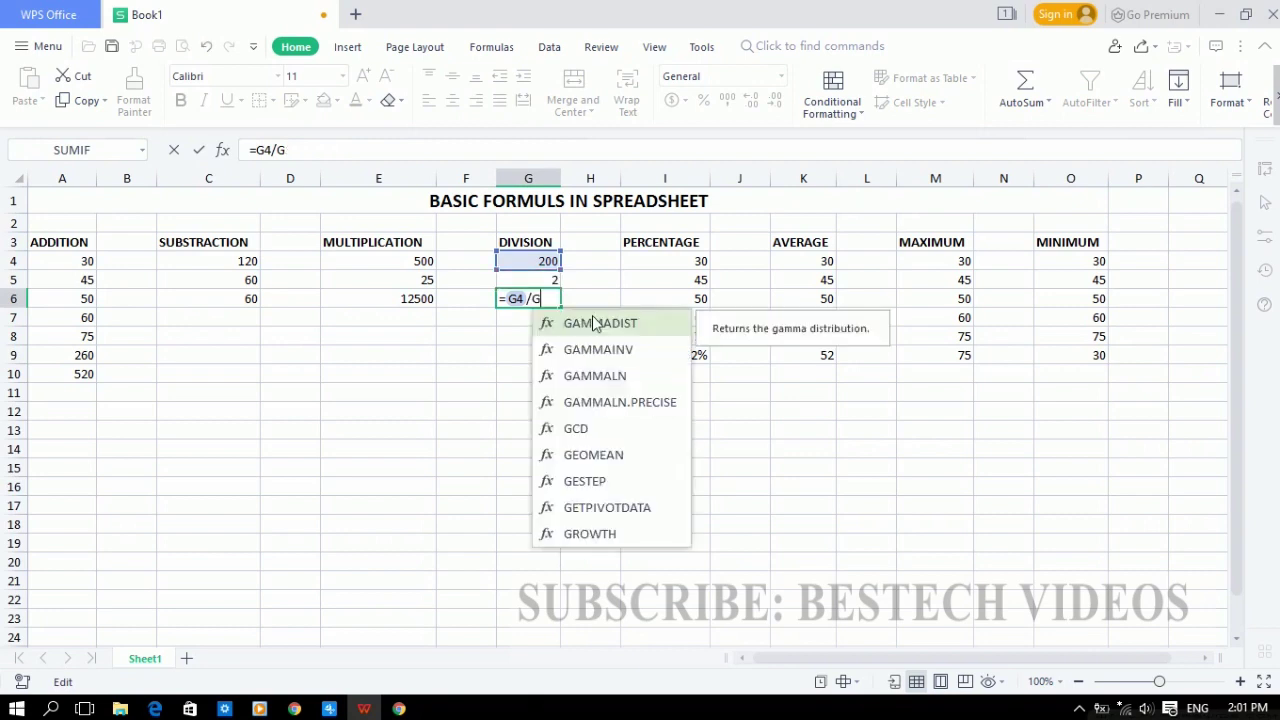
key(BackSpace)
key(BackSpace)
key(BackSpace)
key(BackSpace)
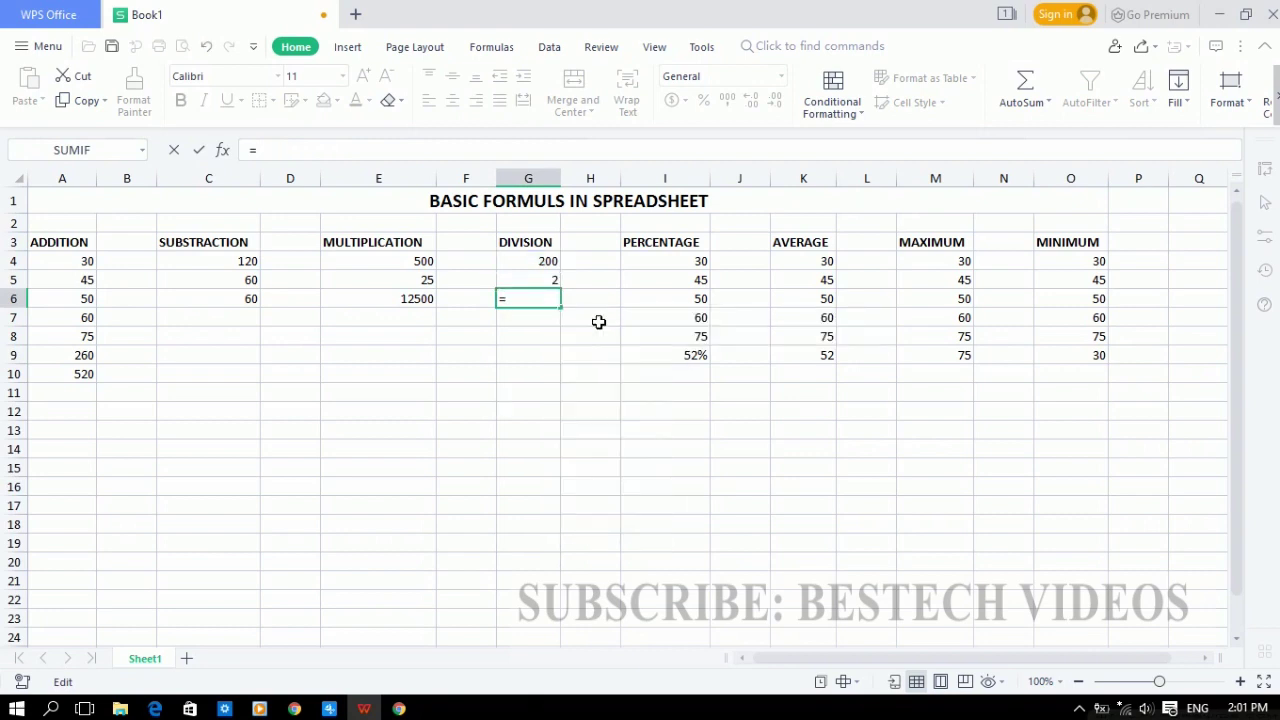
text(2)
text(00/)
text(2)
key(Return)
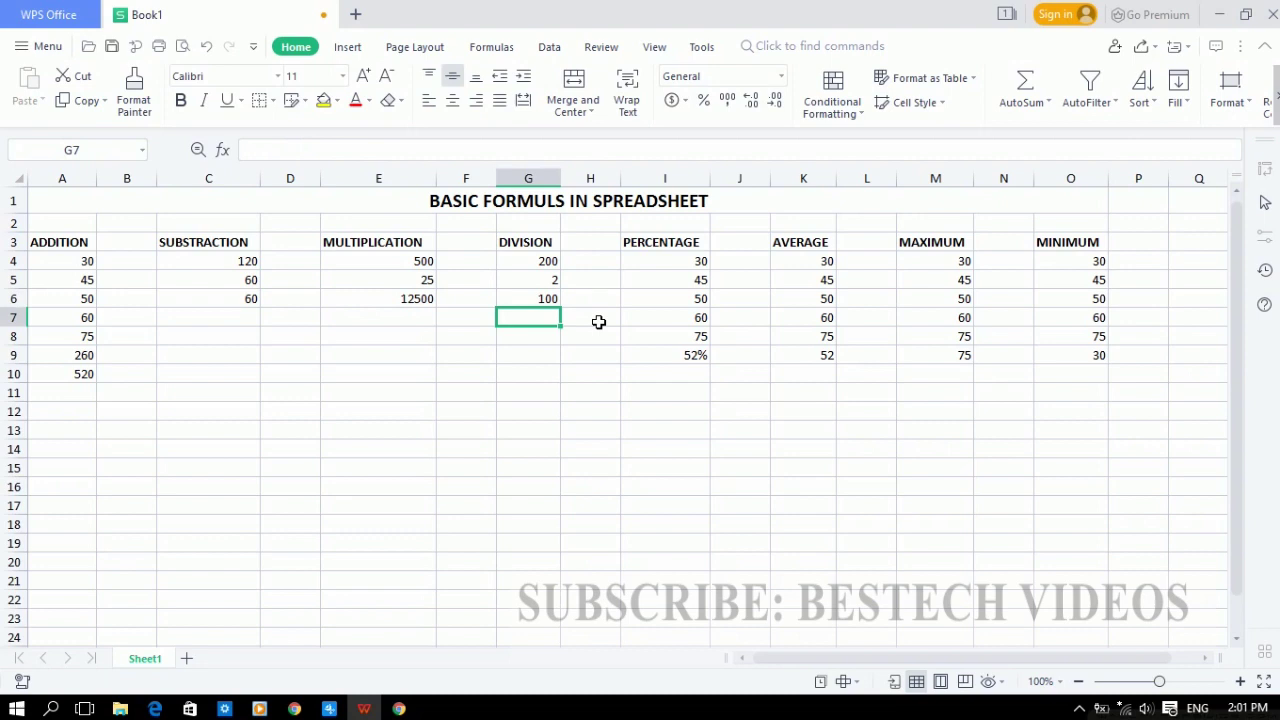
Step: Change G6 back to =G4/G5 and confirm it shows the cell references
double_click(548, 300)
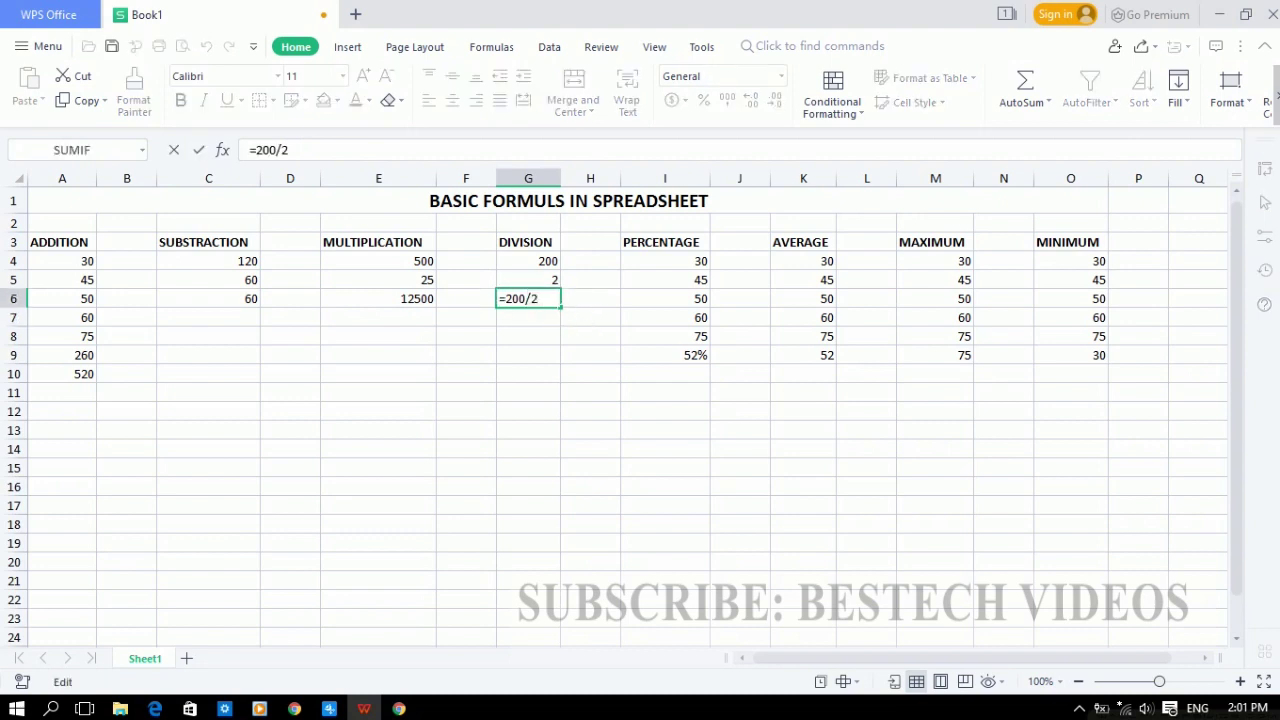
key(BackSpace)
key(BackSpace)
key(BackSpace)
key(BackSpace)
key(BackSpace)
click(553, 266)
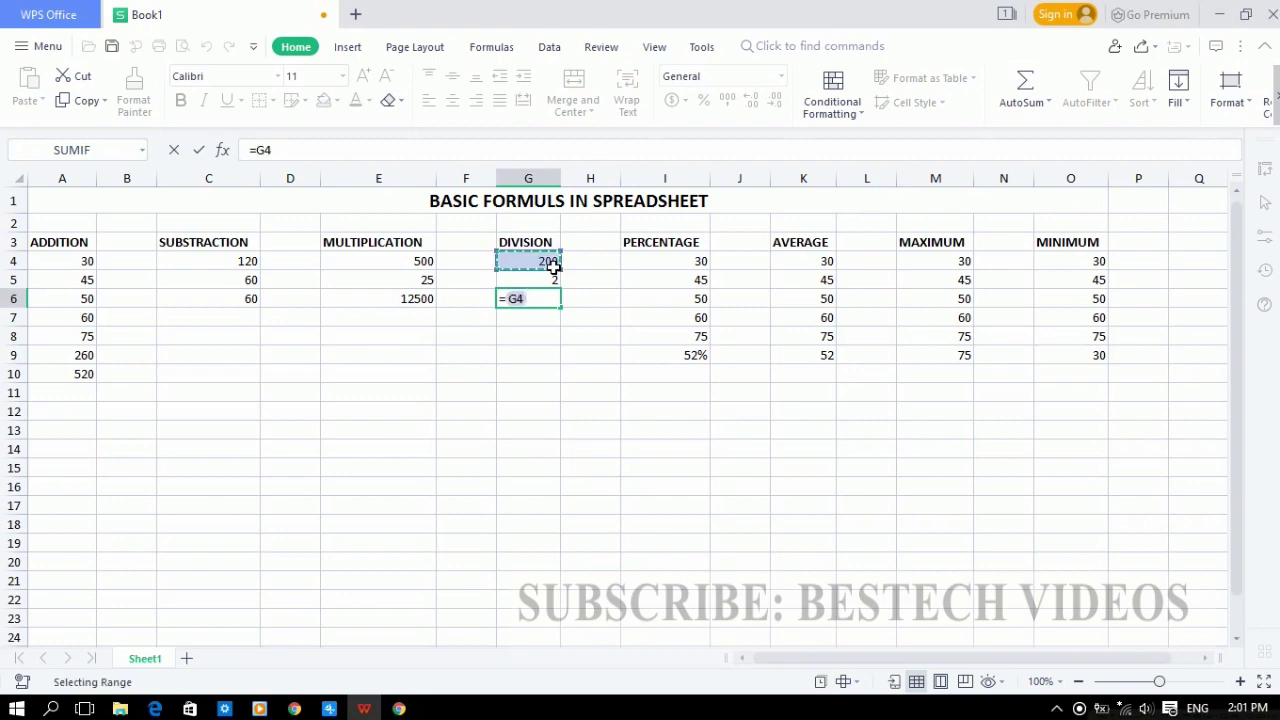
text(/)
click(552, 284)
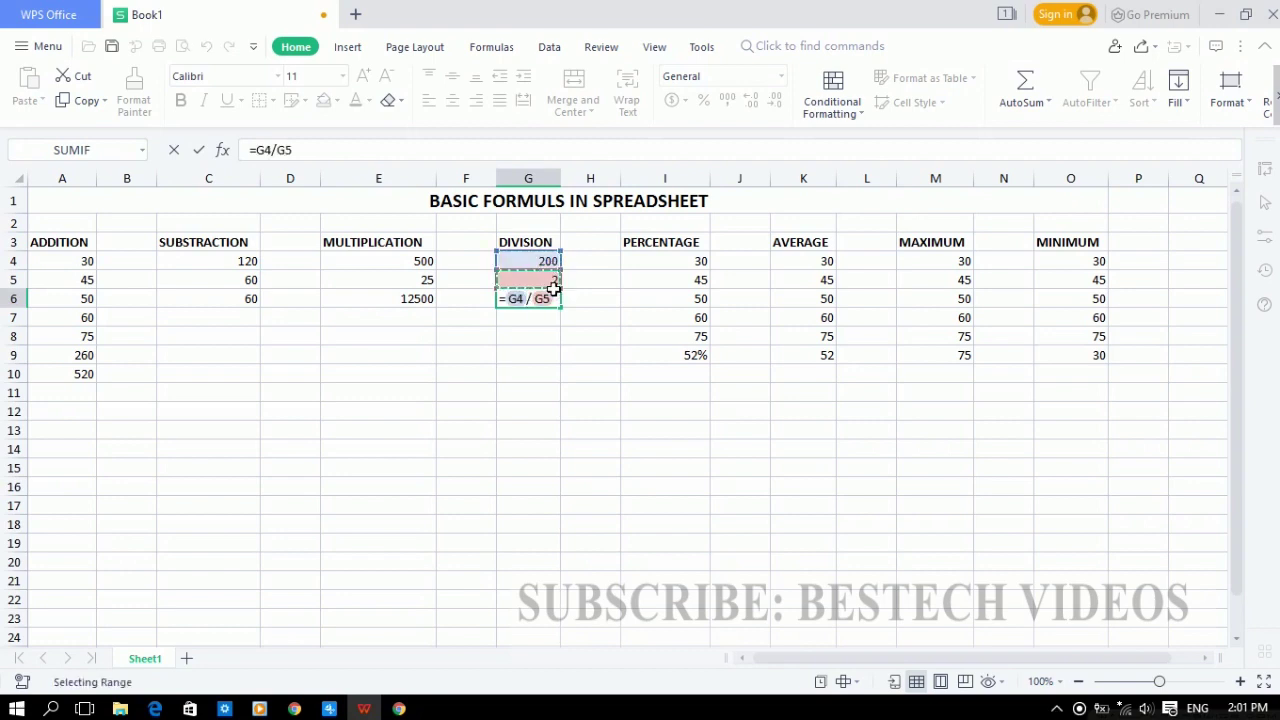
key(Return)
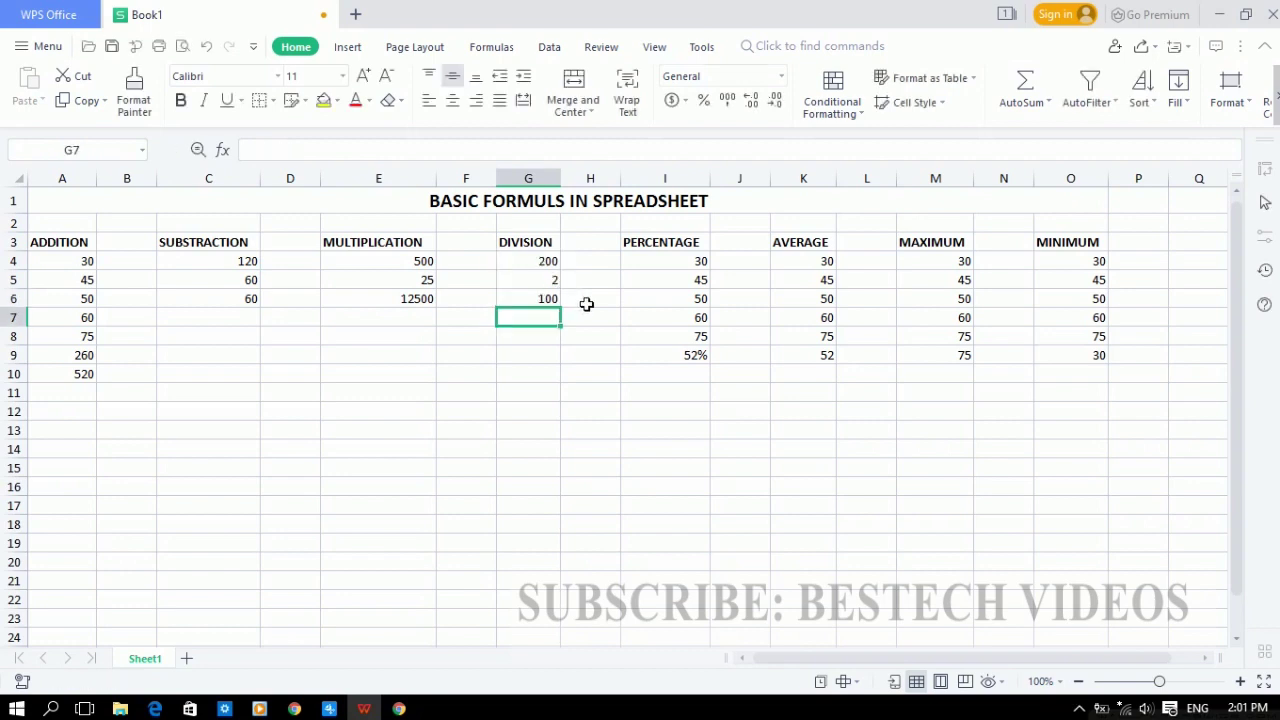
double_click(554, 299)
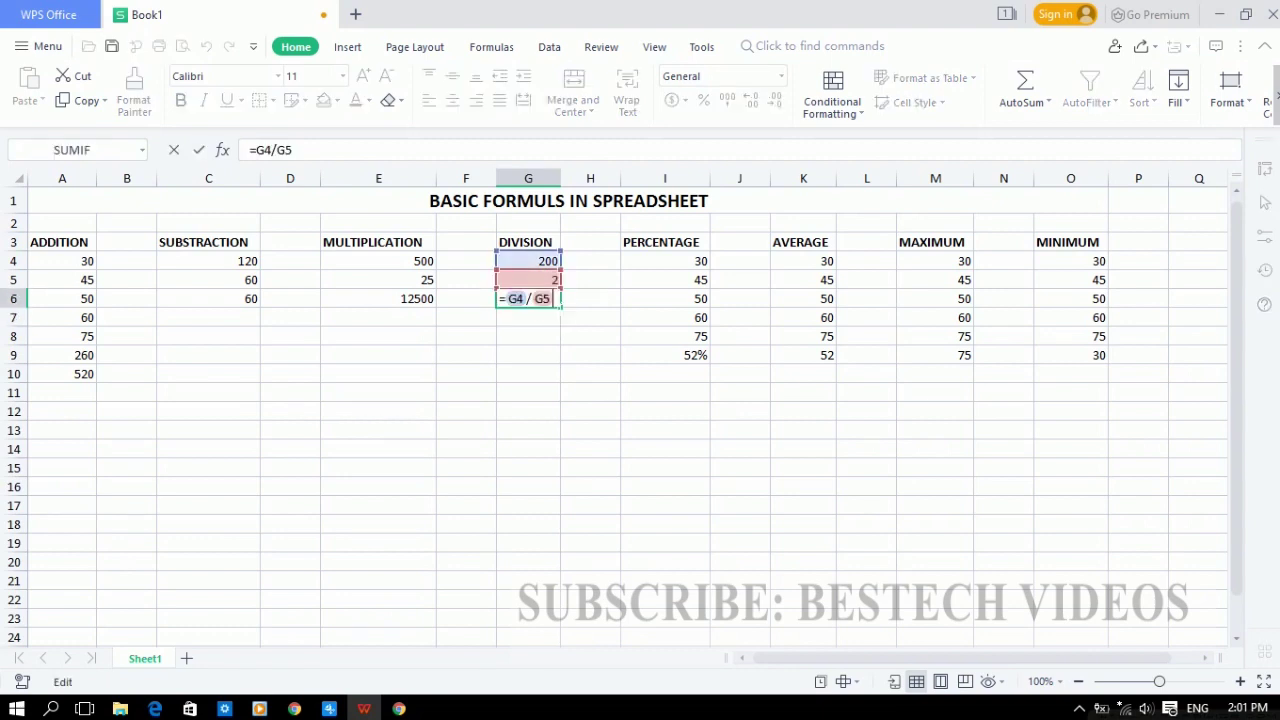
key(Return)
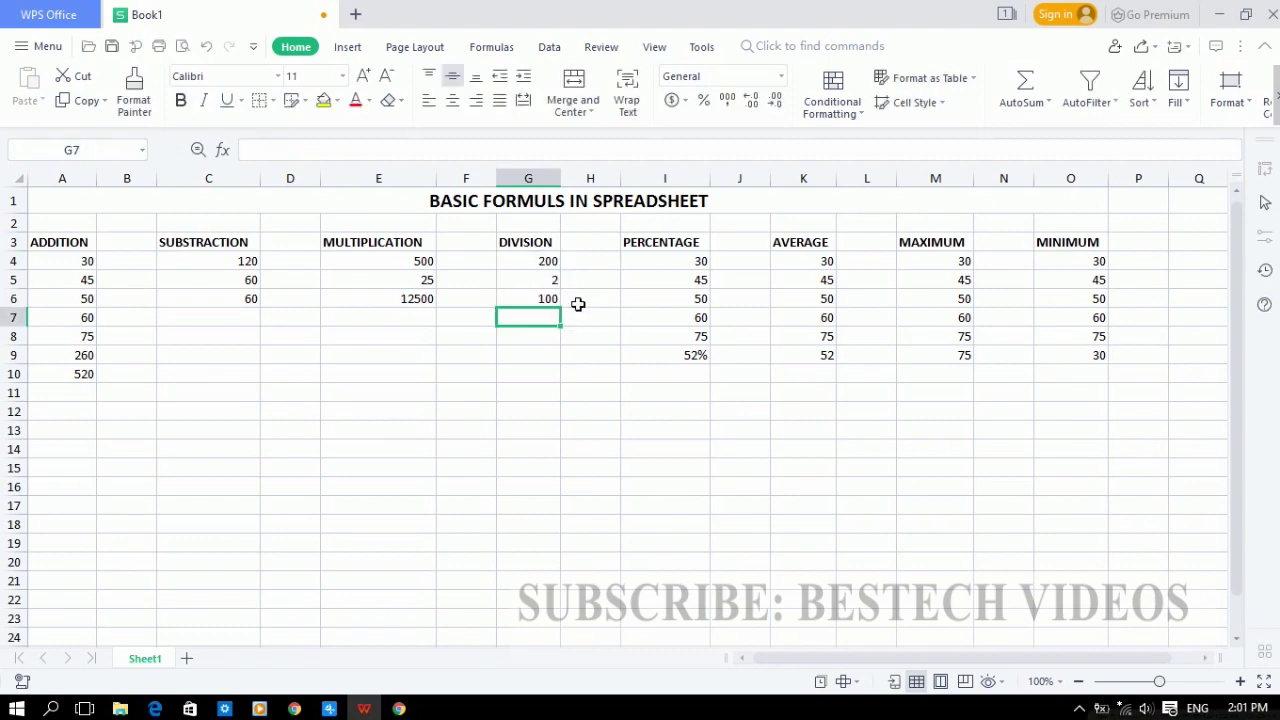
Step: Set G4 to 2000 and confirm G6's =G4/G5 now shows 1000
click(558, 265)
text(2)
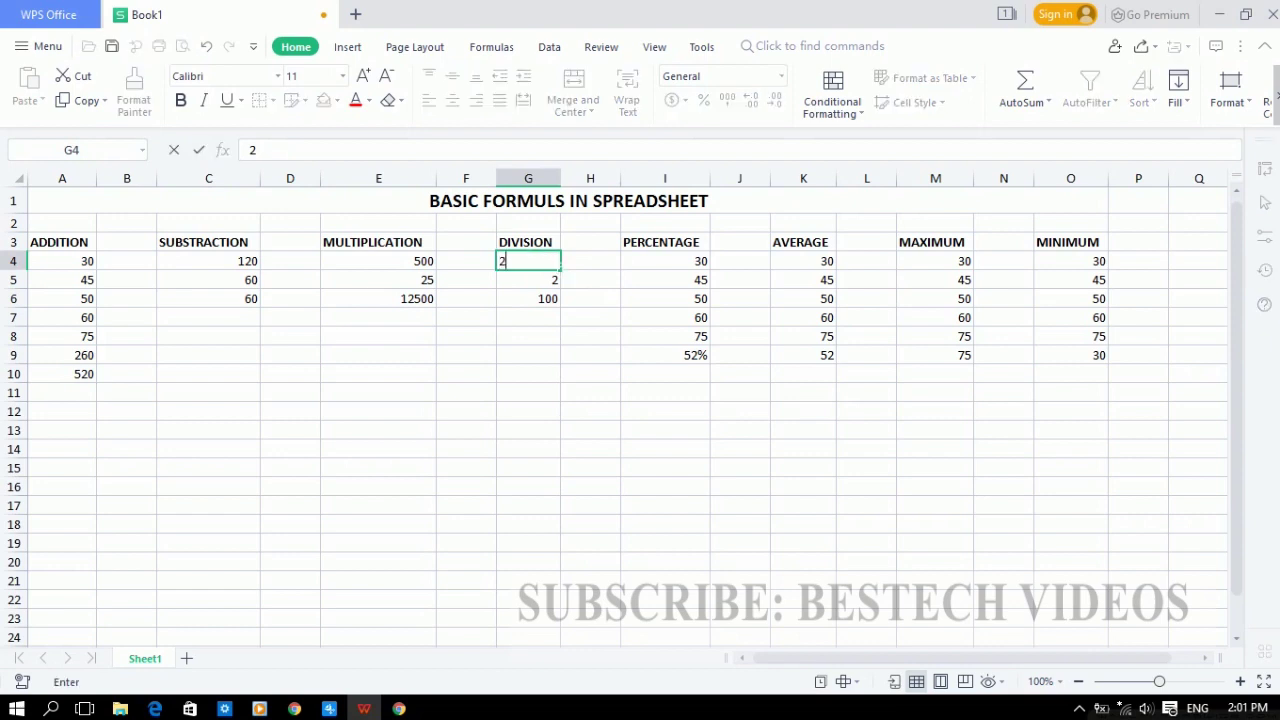
text(000)
key(Return)
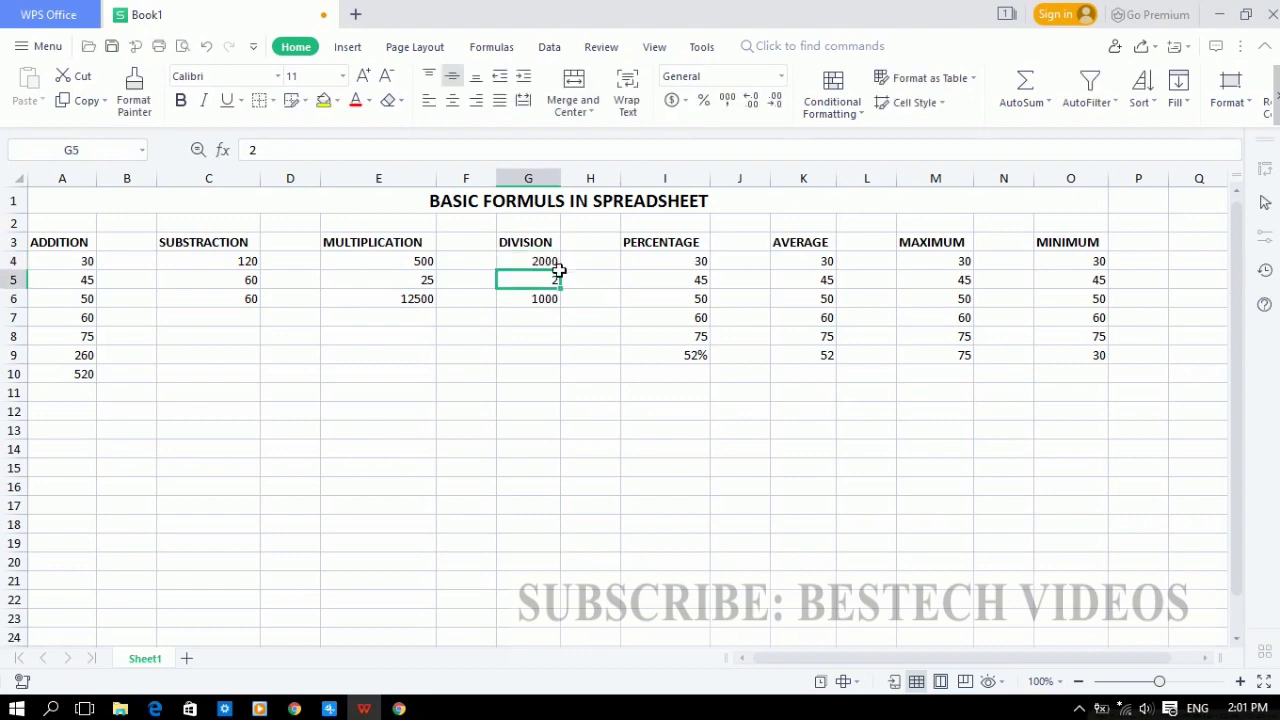
click(553, 315)
click(556, 302)
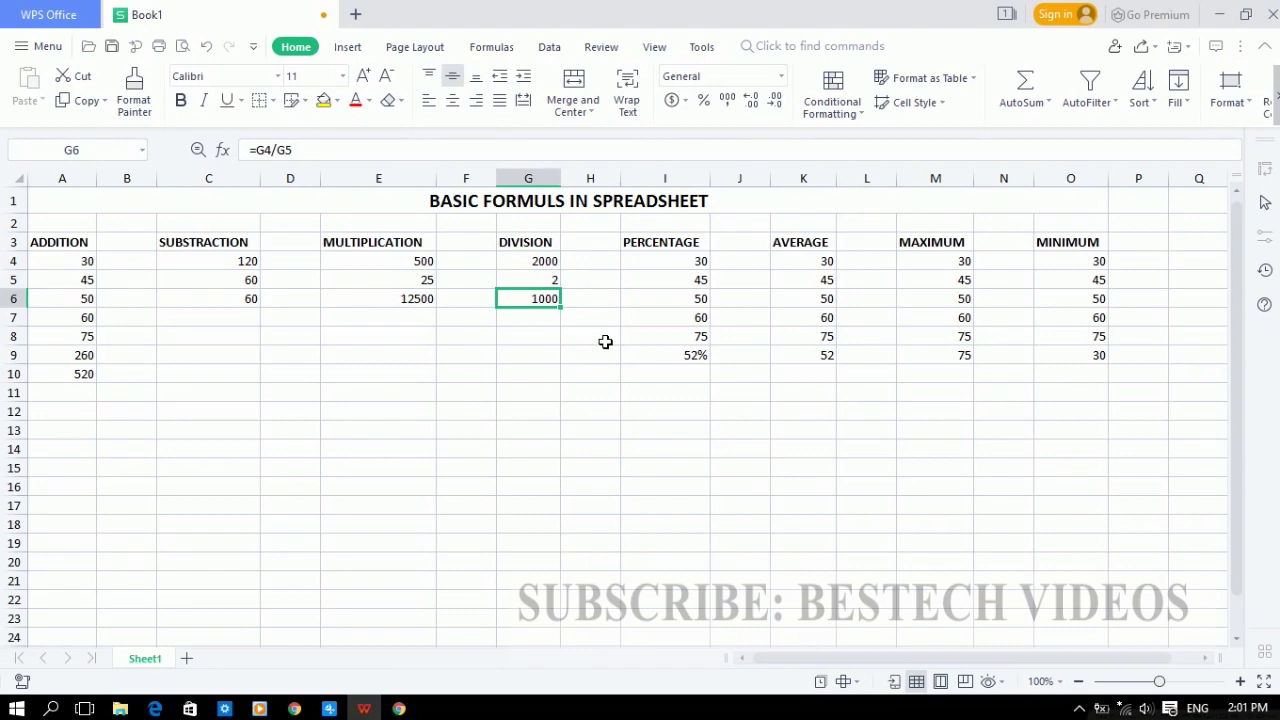
click(545, 260)
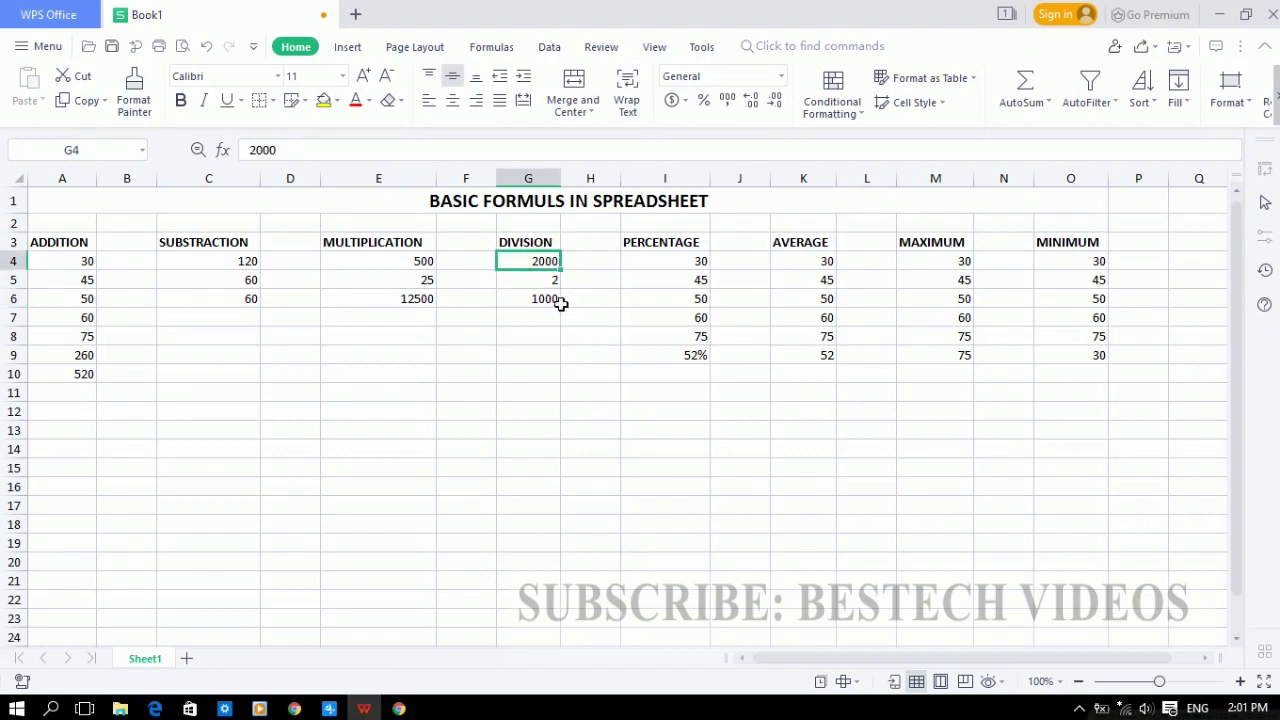
click(558, 302)
Step: Rebuild the cell-reference formula =G4/G5 in G6
double_click(560, 302)
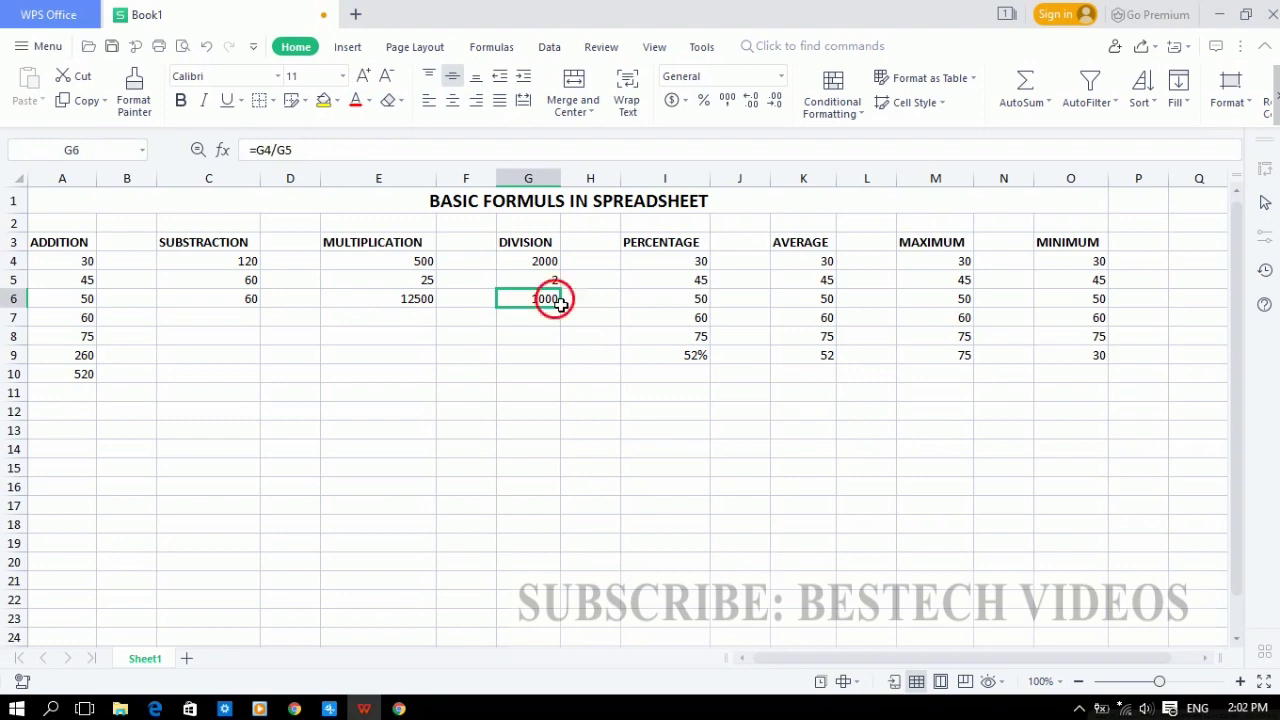
key(BackSpace)
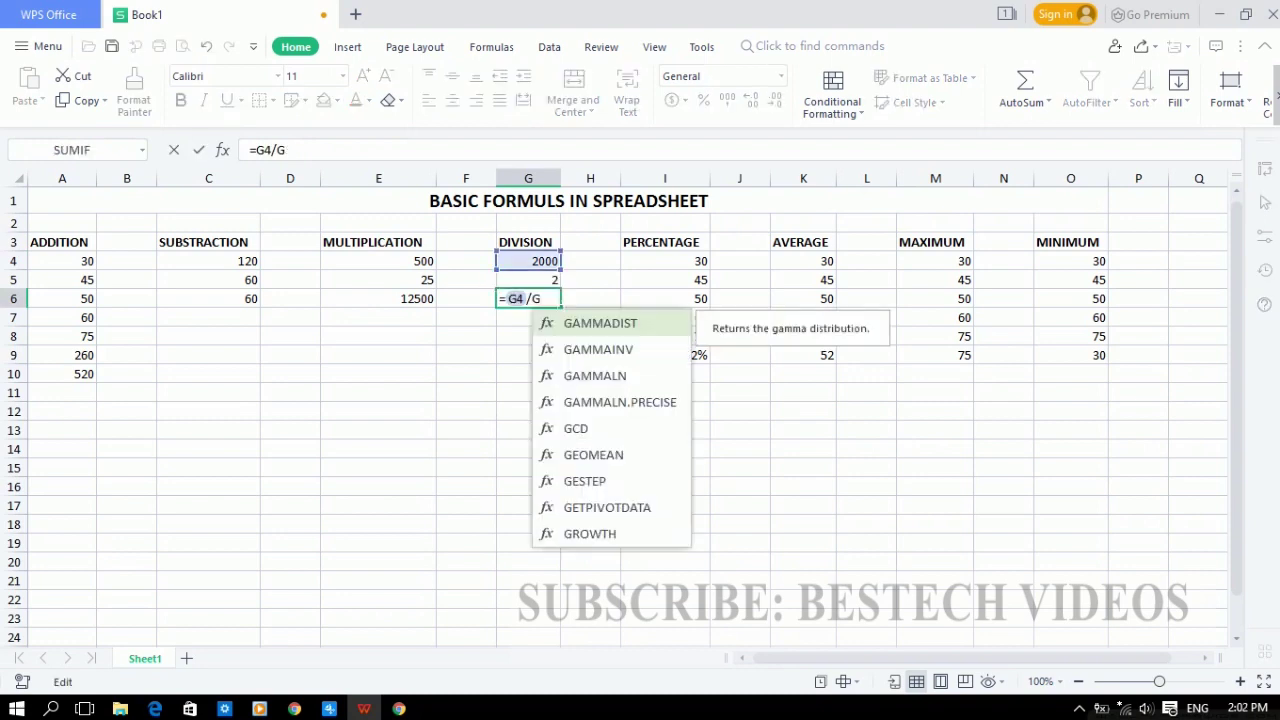
key(BackSpace)
key(BackSpace)
key(BackSpace)
text(=)
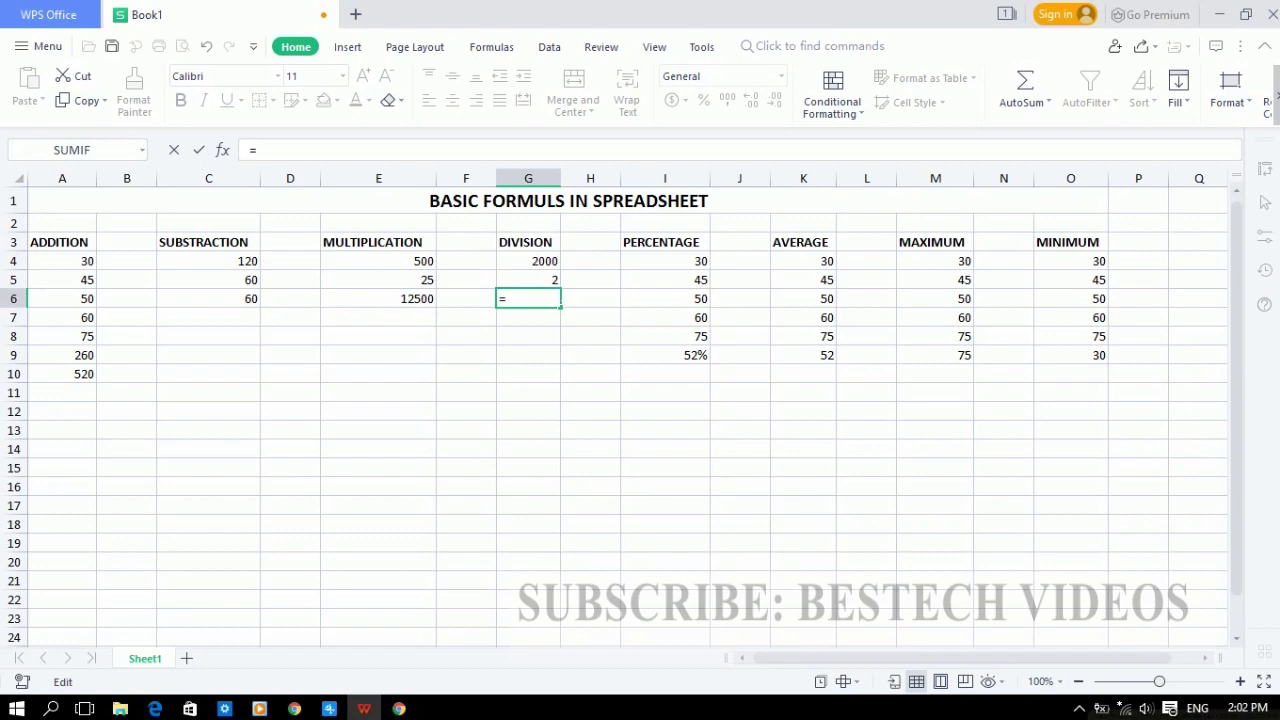
click(553, 267)
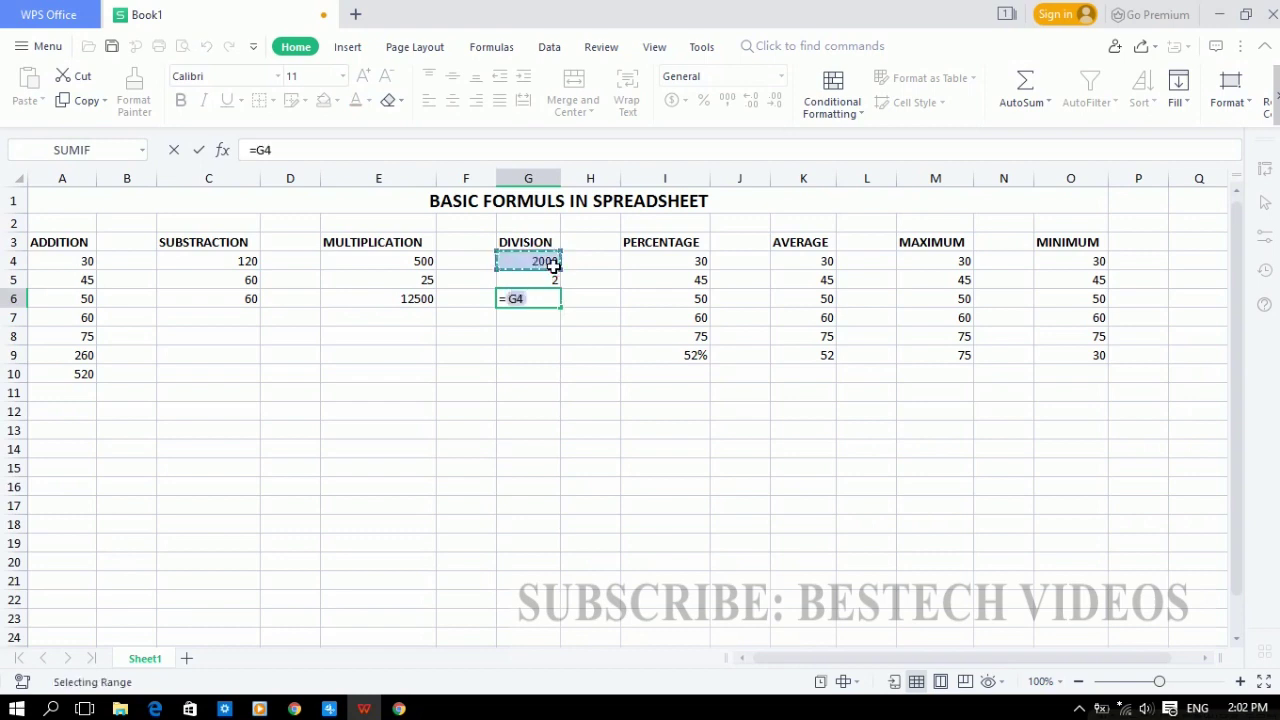
text(/)
click(553, 283)
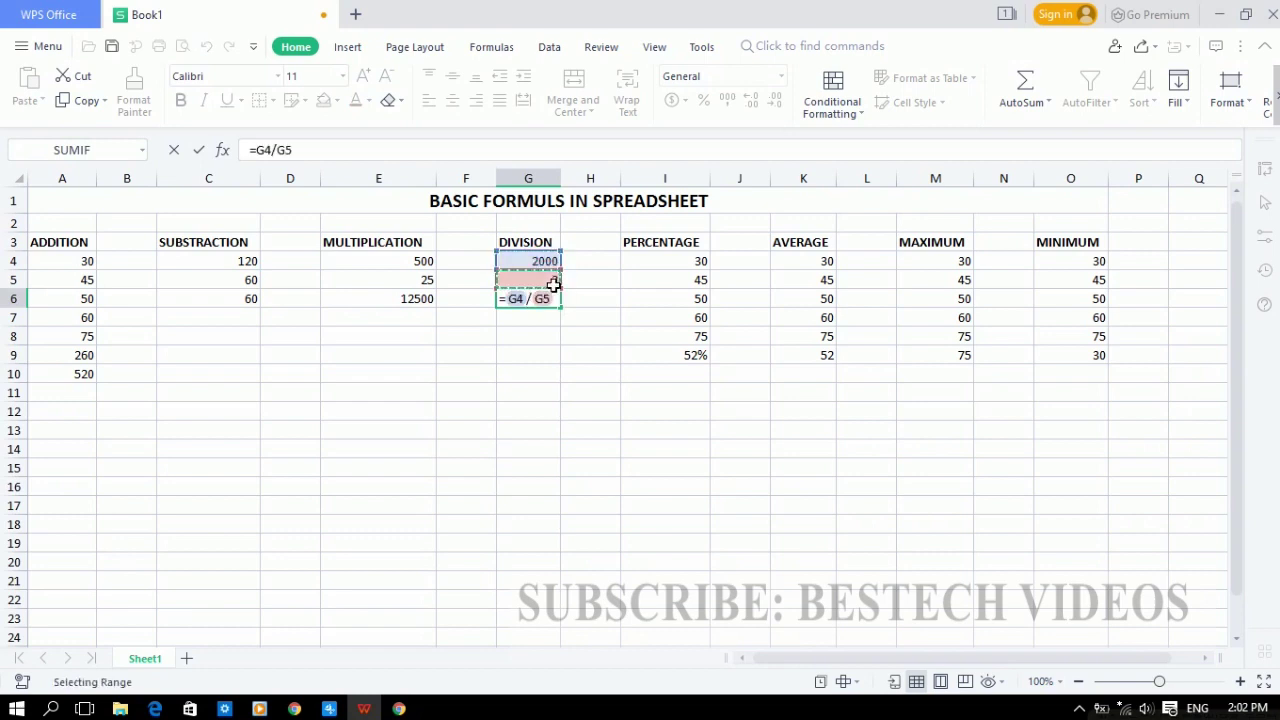
key(Return)
Step: Change G4 back to 200 by removing a zero
double_click(549, 260)
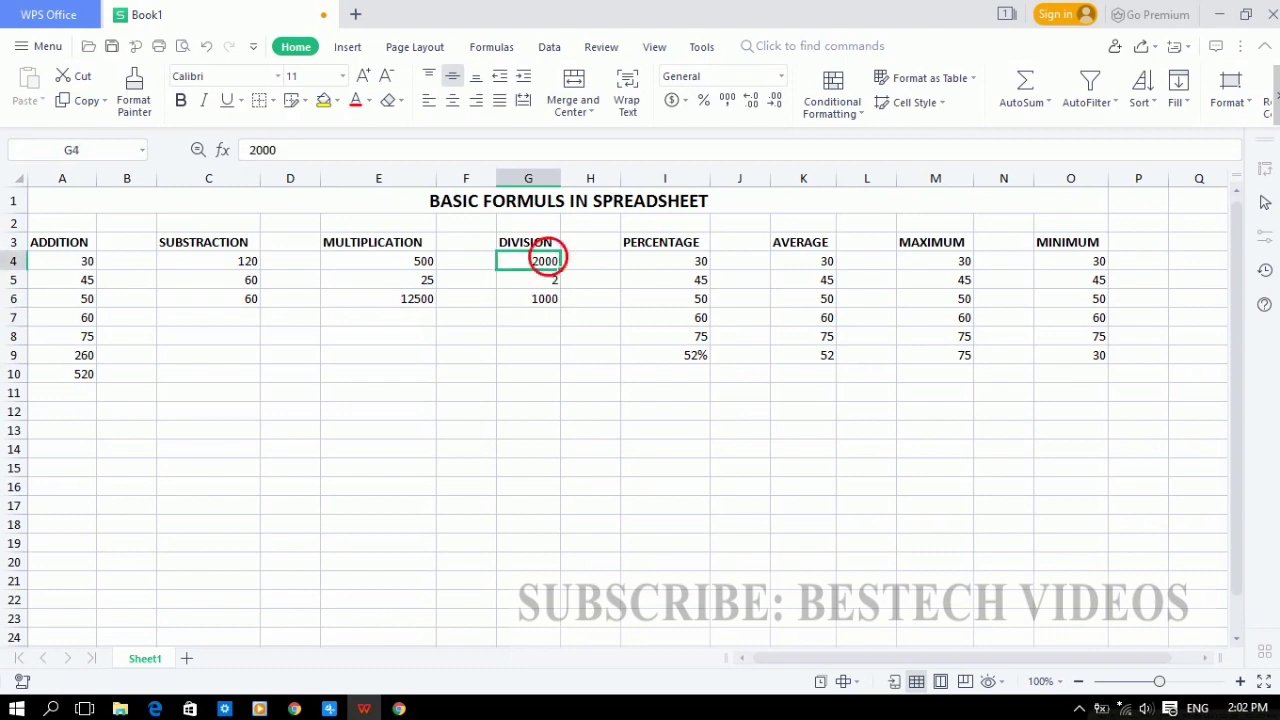
key(BackSpace)
key(Return)
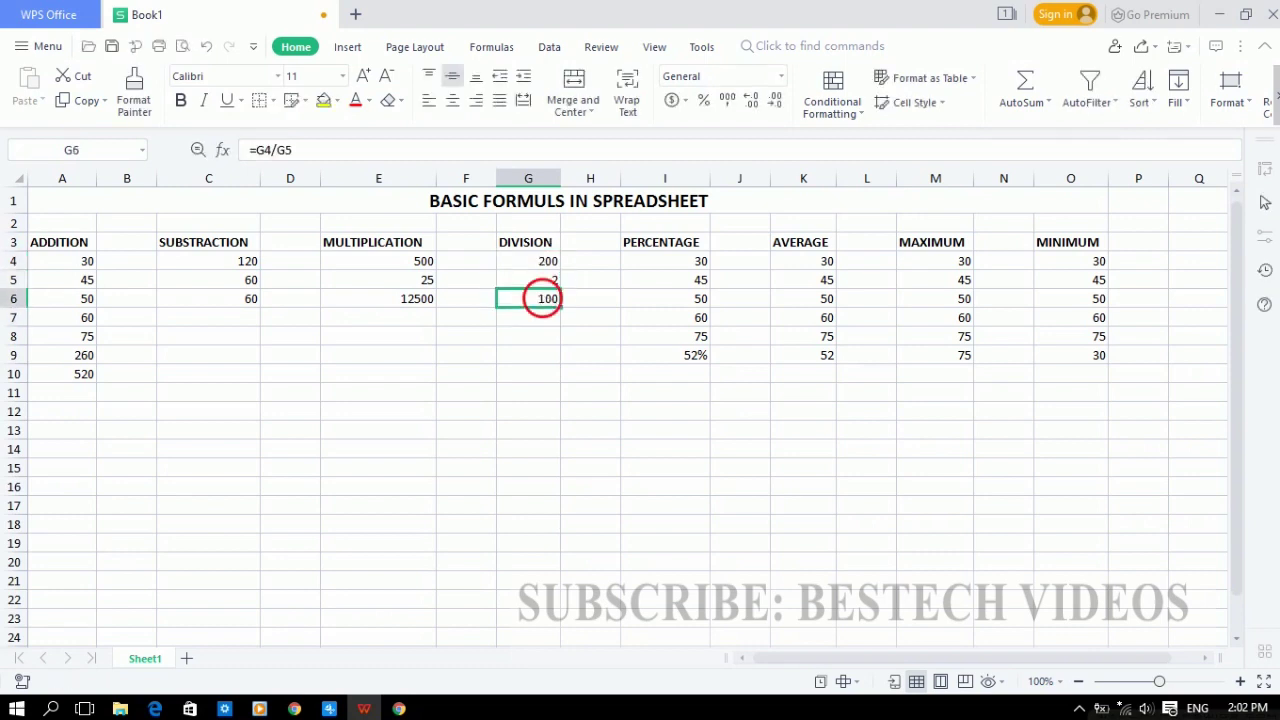
Step: Replace G6 with the hard-typed formula =200/2, giving 100
double_click(548, 302)
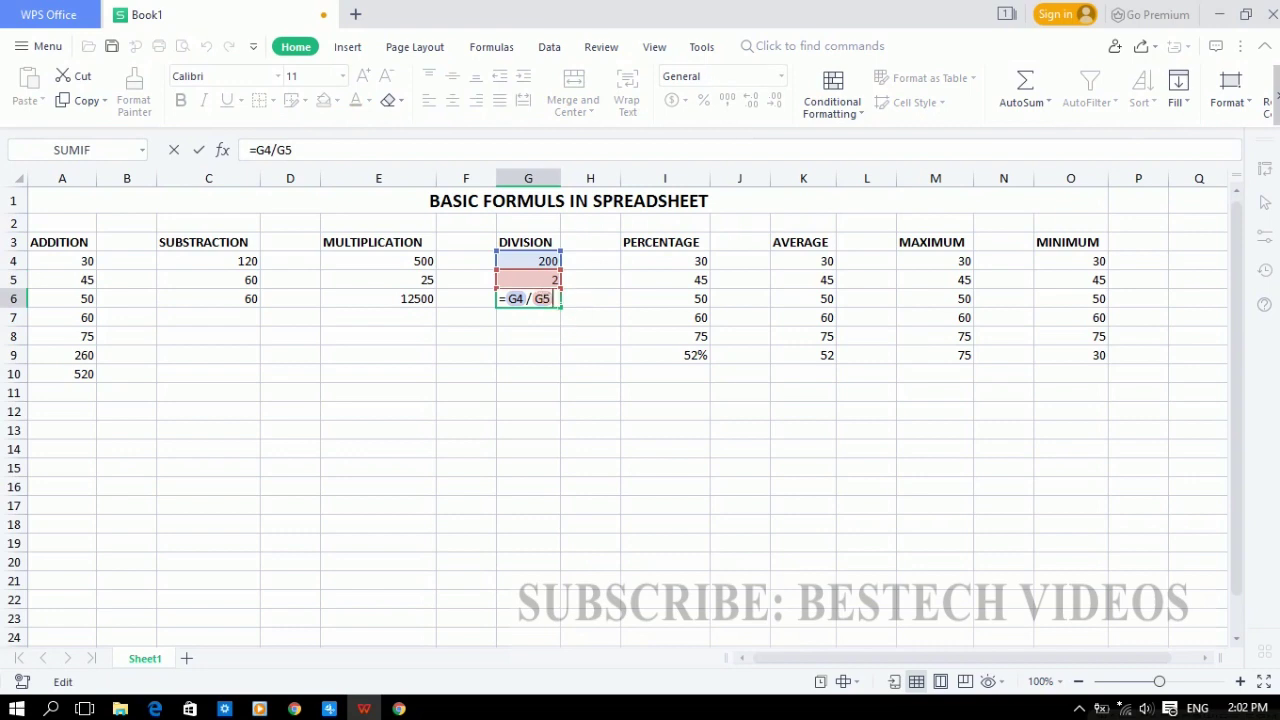
key(BackSpace)
key(BackSpace)
key(BackSpace)
key(BackSpace)
key(BackSpace)
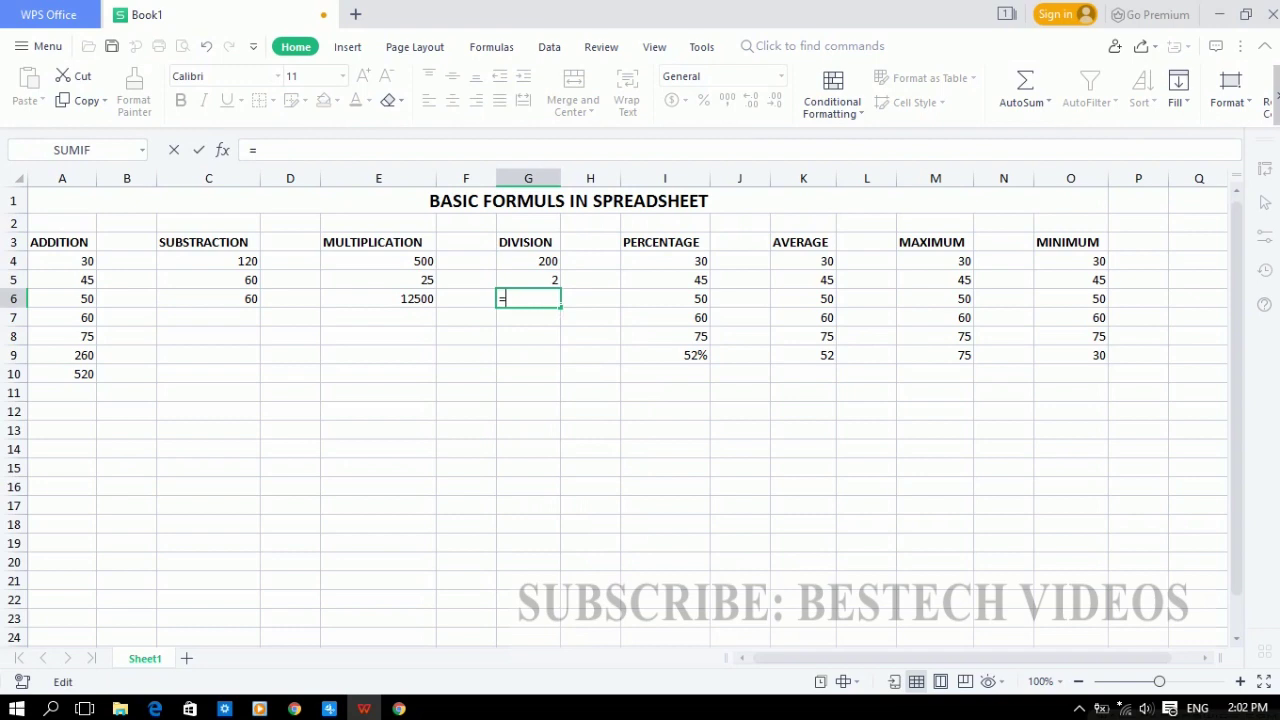
text(200/)
text(2)
key(Return)
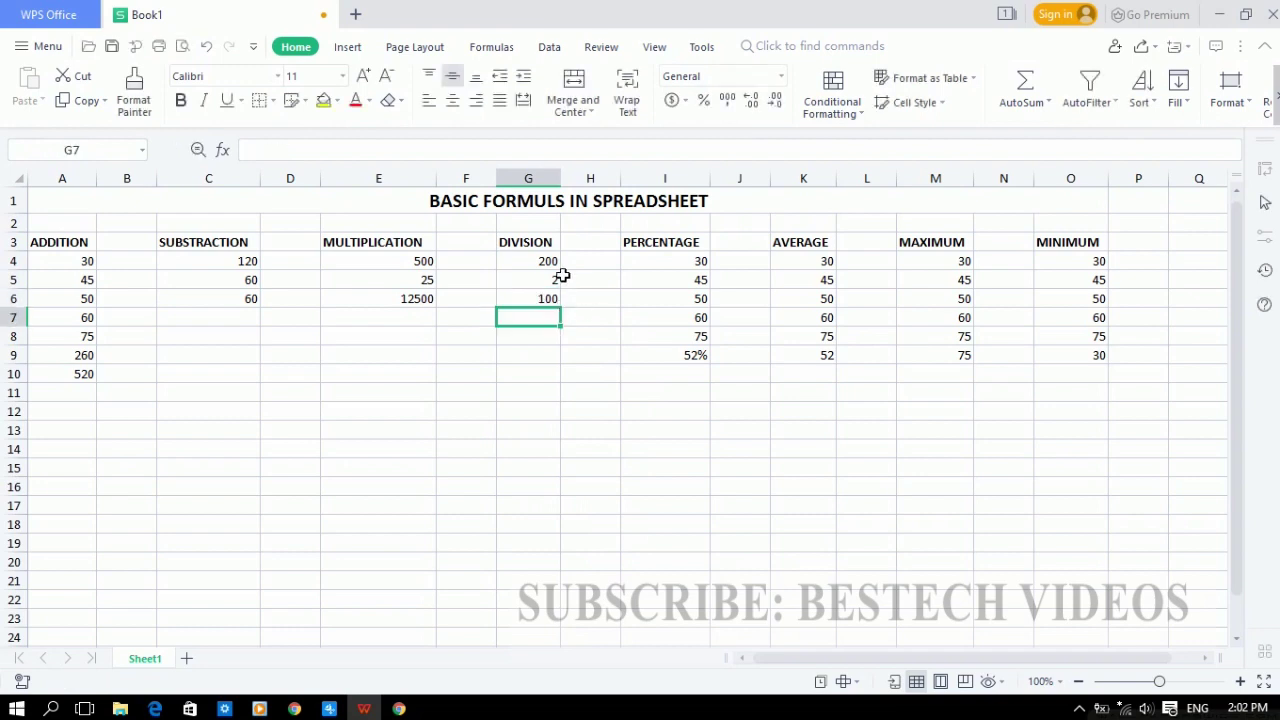
Step: Change G4 to 2000 by adding a 0, then verify G6's =200/2 still shows 100
click(549, 262)
double_click(549, 262)
text(0)
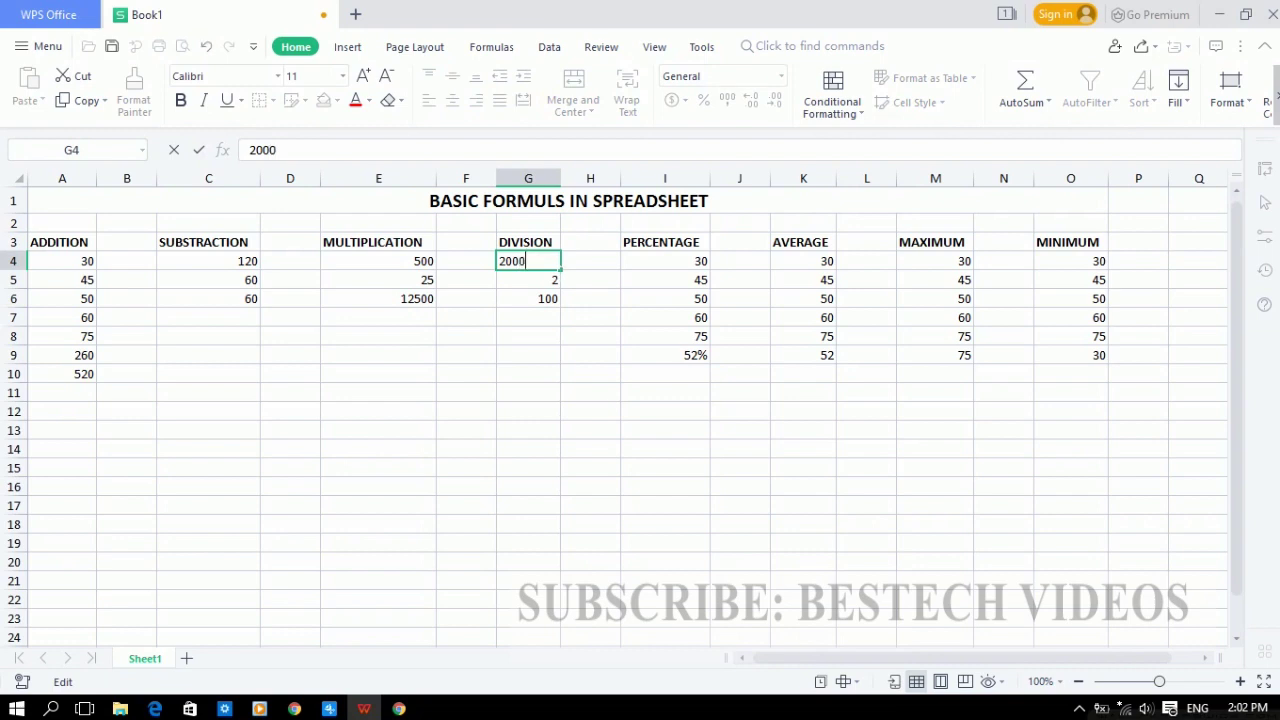
key(Return)
click(551, 308)
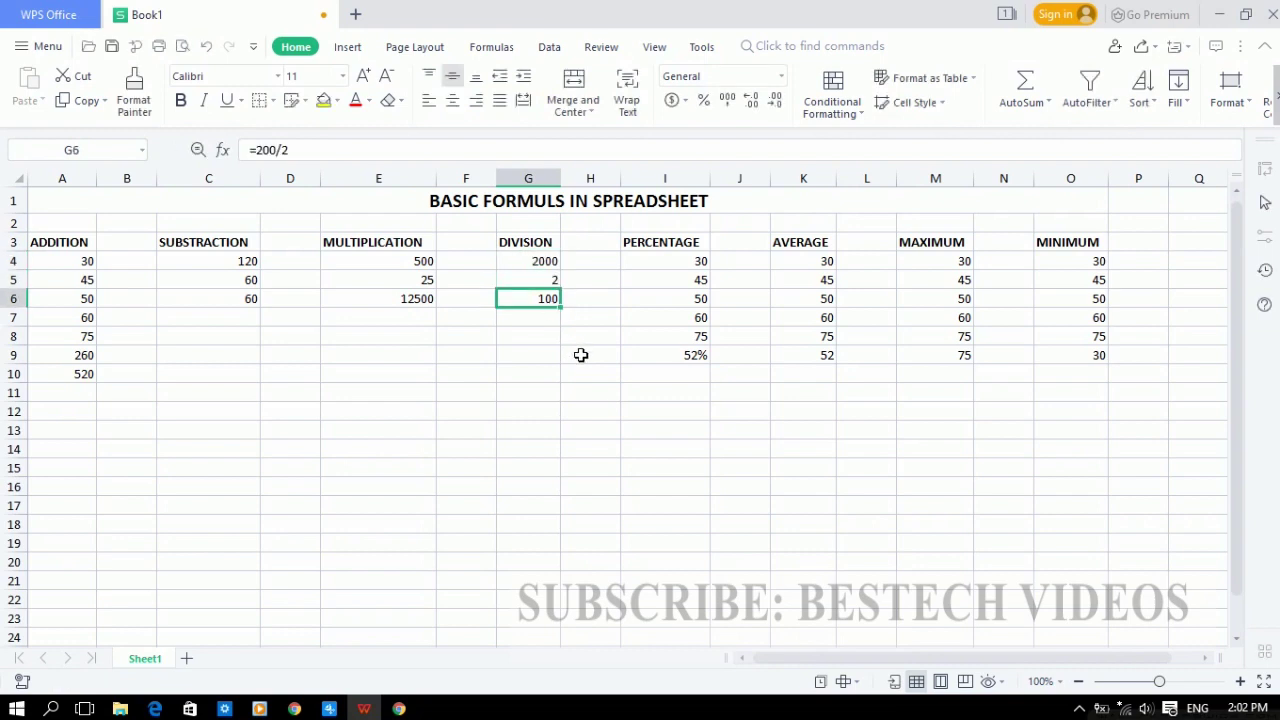